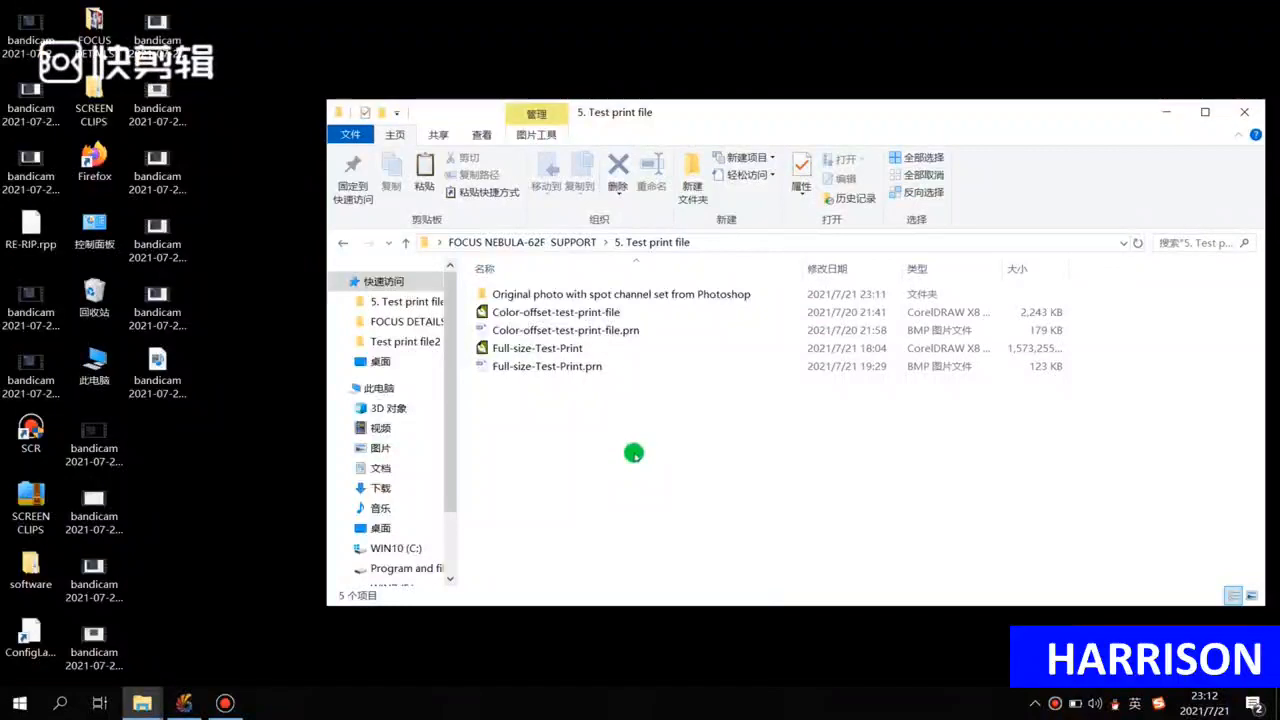
Open the "Original photo with spot channel set from Photoshop" folder inside "5. Test print file".
{"action": "left_click_drag", "start_coordinate": [660, 116], "coordinate": [724, 141]}
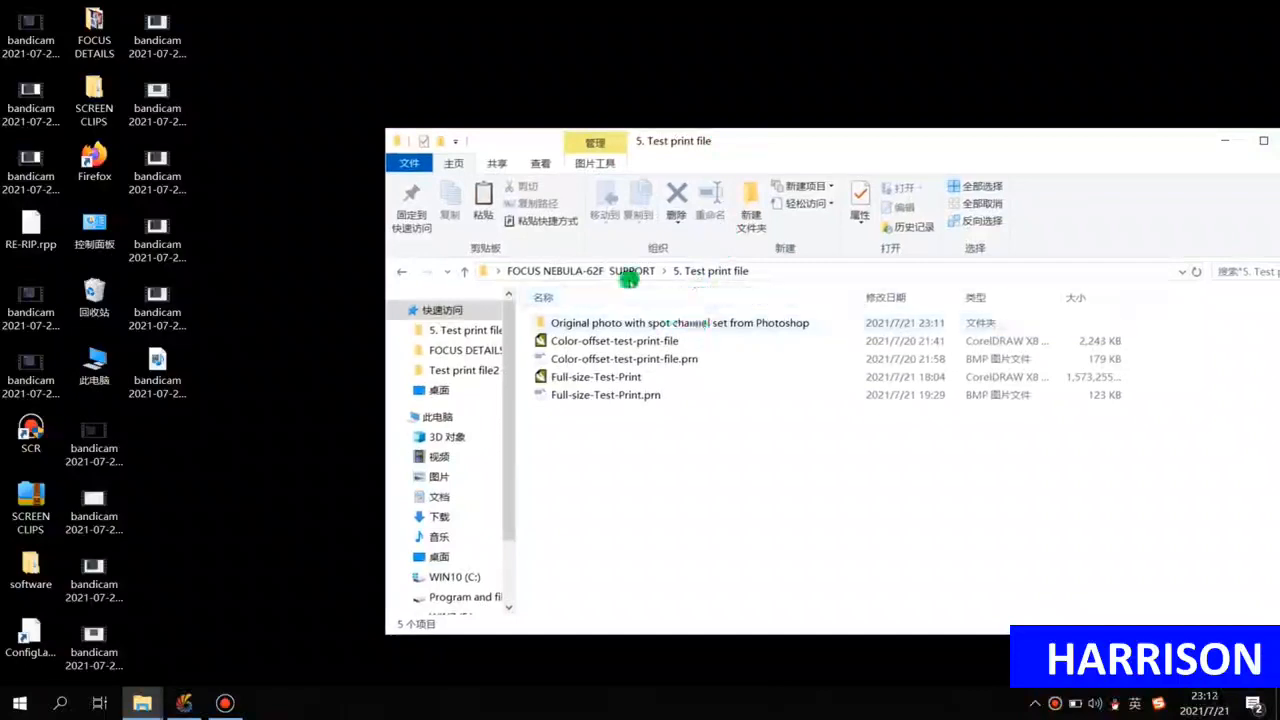
{"action": "left_click", "coordinate": [618, 273]}
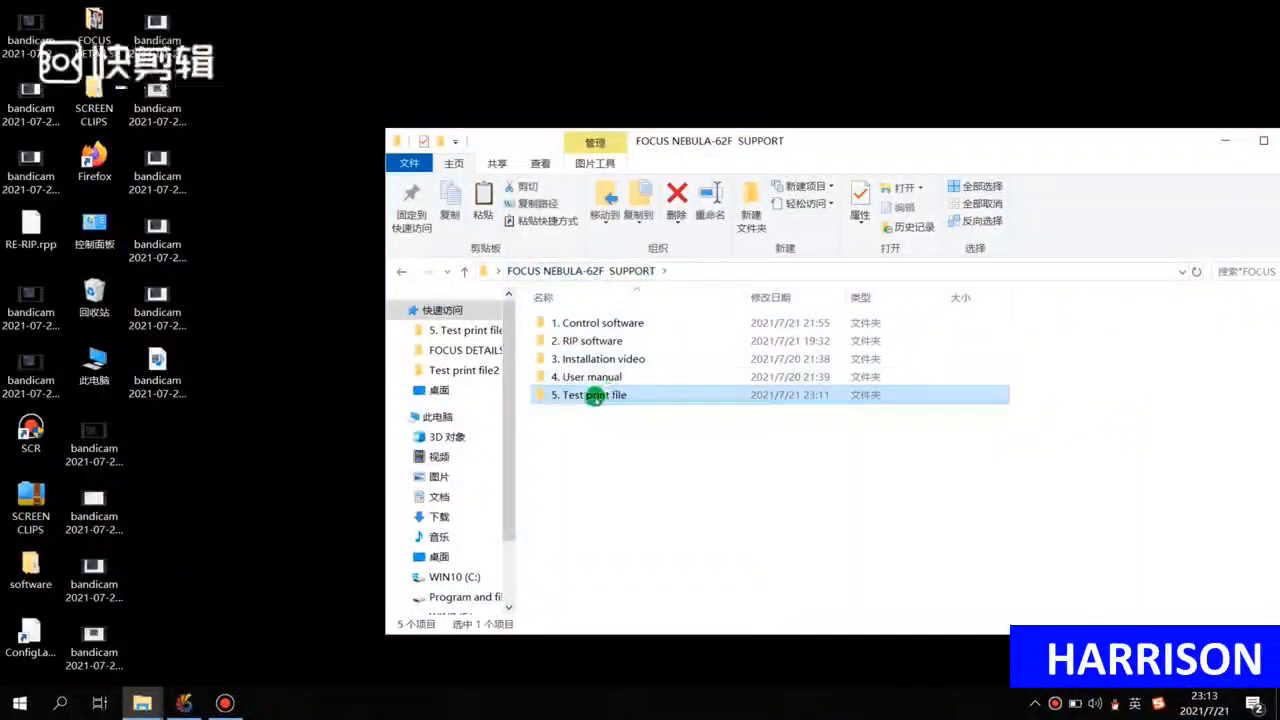
{"action": "double_click", "coordinate": [594, 396]}
{"action": "left_click", "coordinate": [600, 514]}
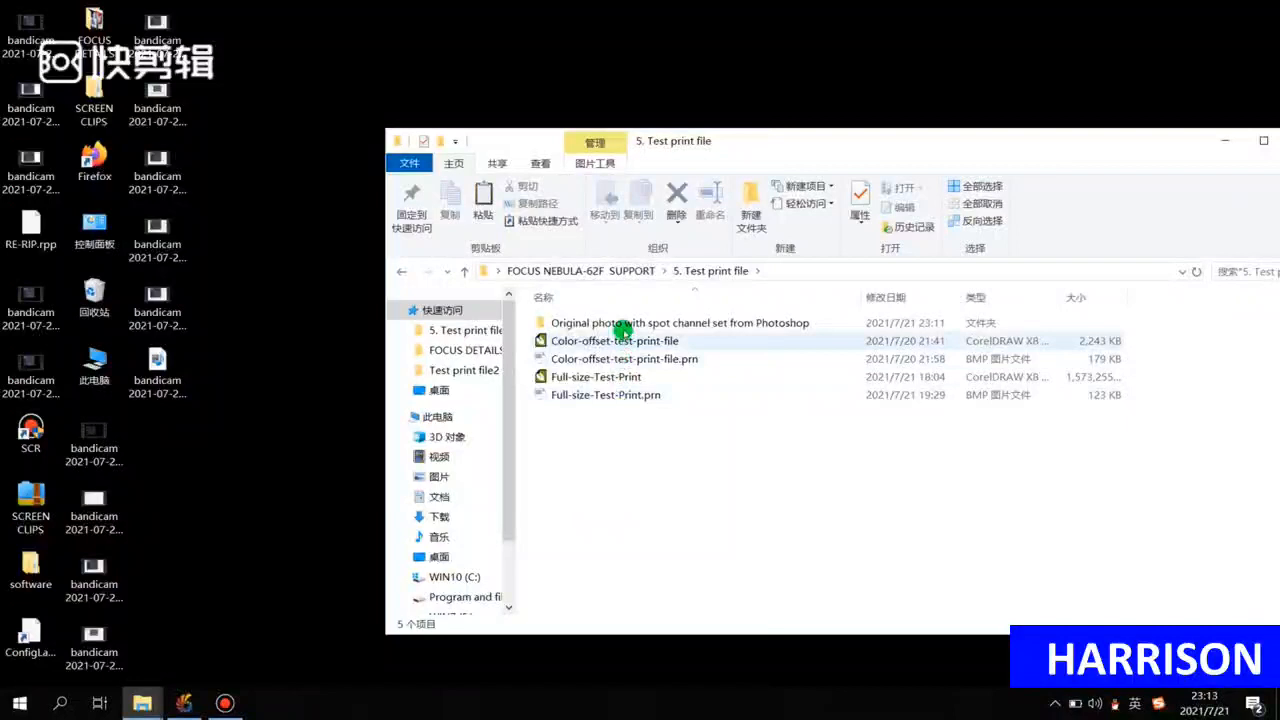
{"action": "mouse_move", "coordinate": [583, 327]}
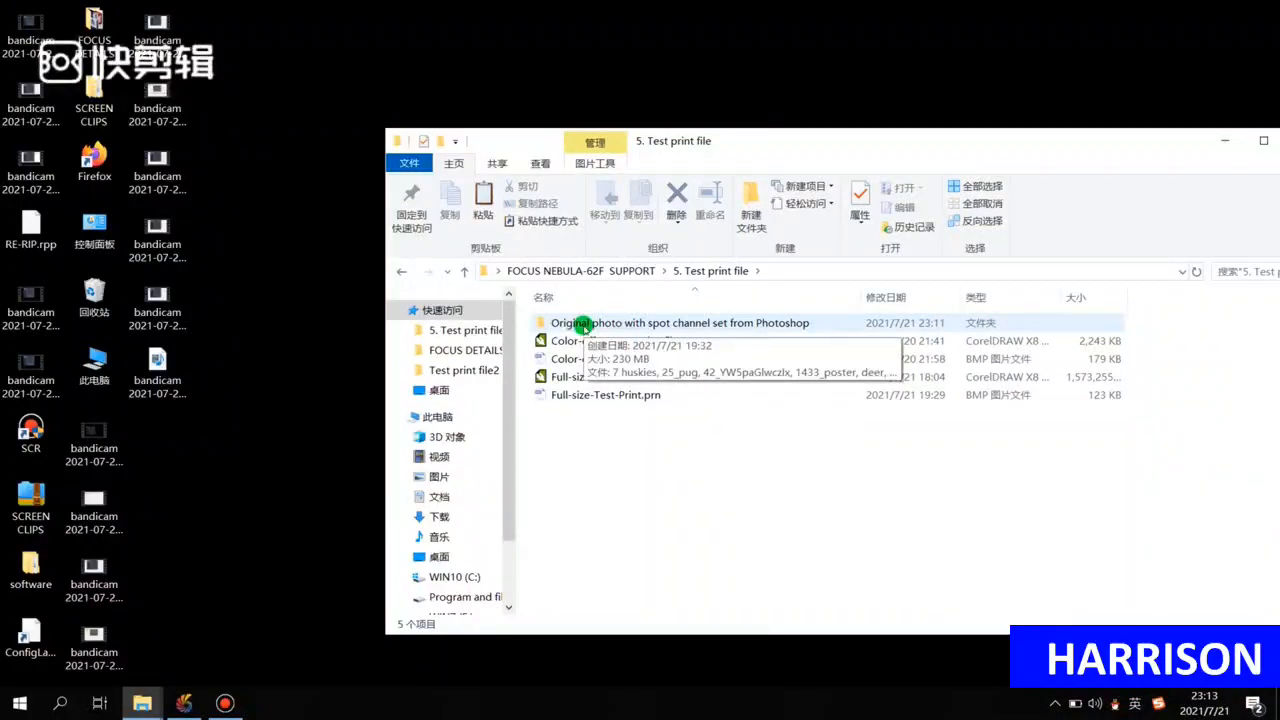
{"action": "double_click", "coordinate": [583, 327]}
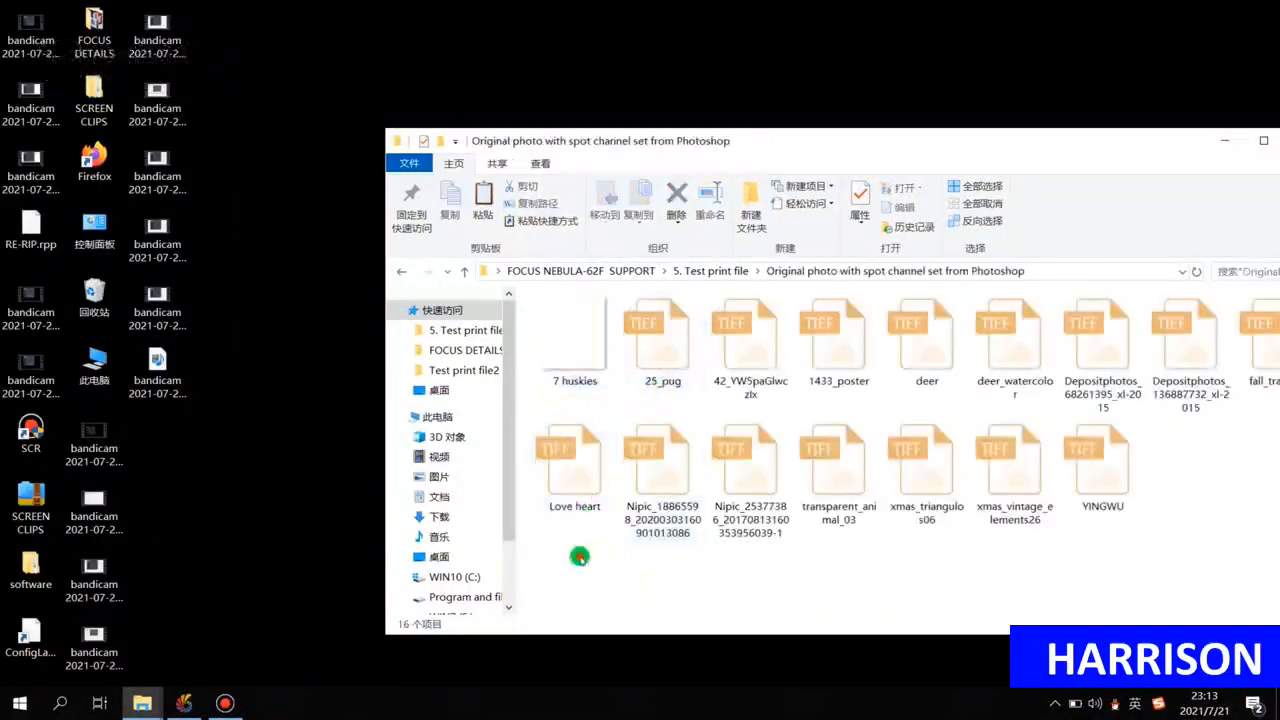
Start Adobe Photoshop CC 2019 and open the YINGWU TIFF from the folder in it, with the window maximized.
{"action": "left_click", "coordinate": [1100, 470]}
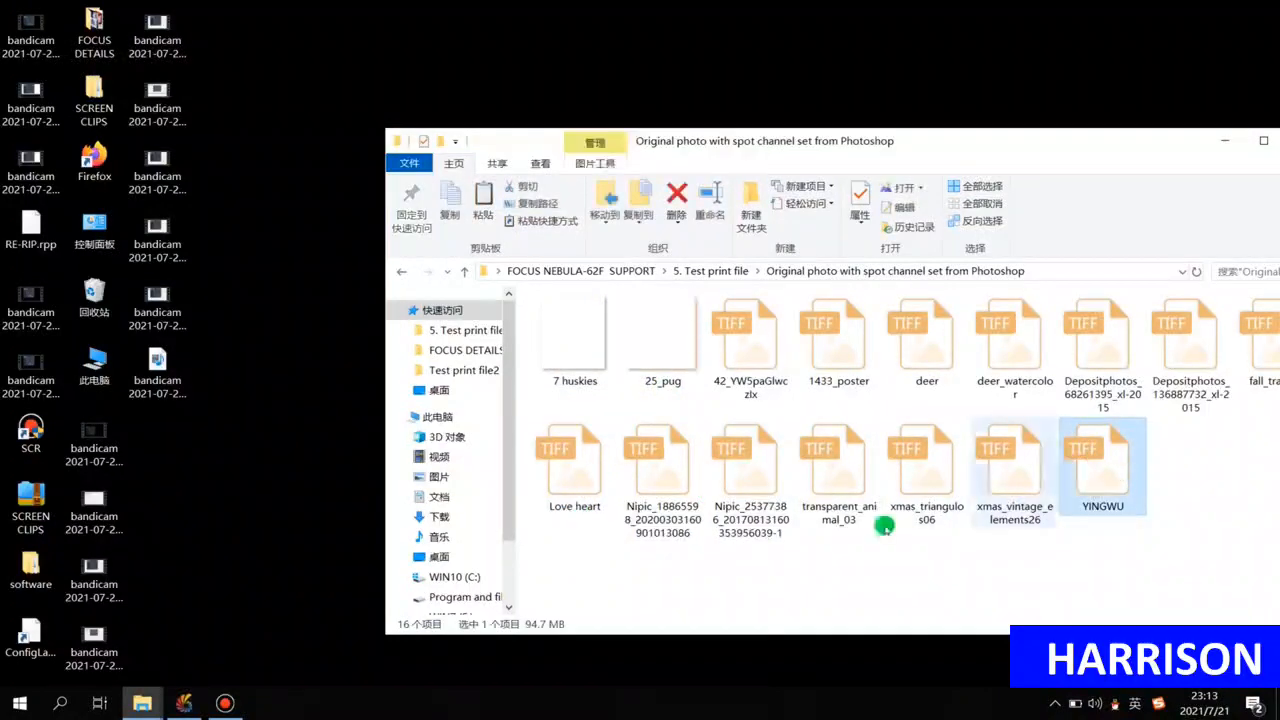
{"action": "left_click", "coordinate": [20, 703]}
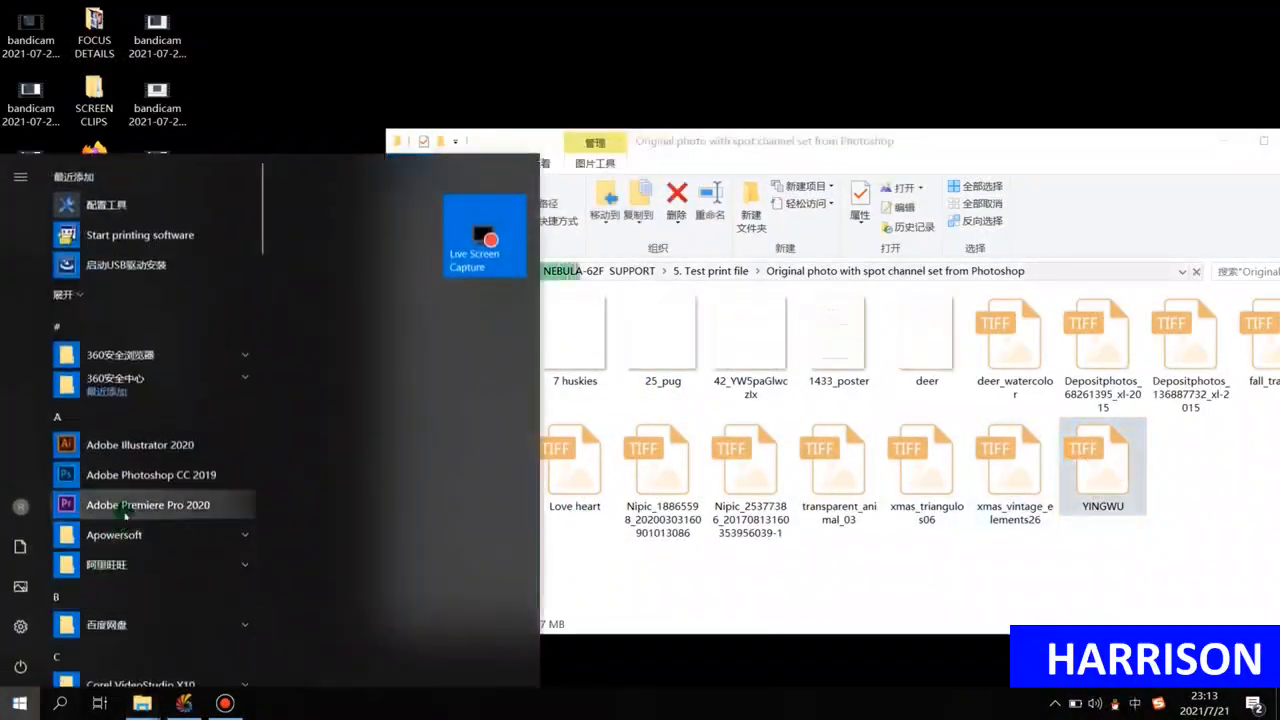
{"action": "left_click", "coordinate": [145, 475]}
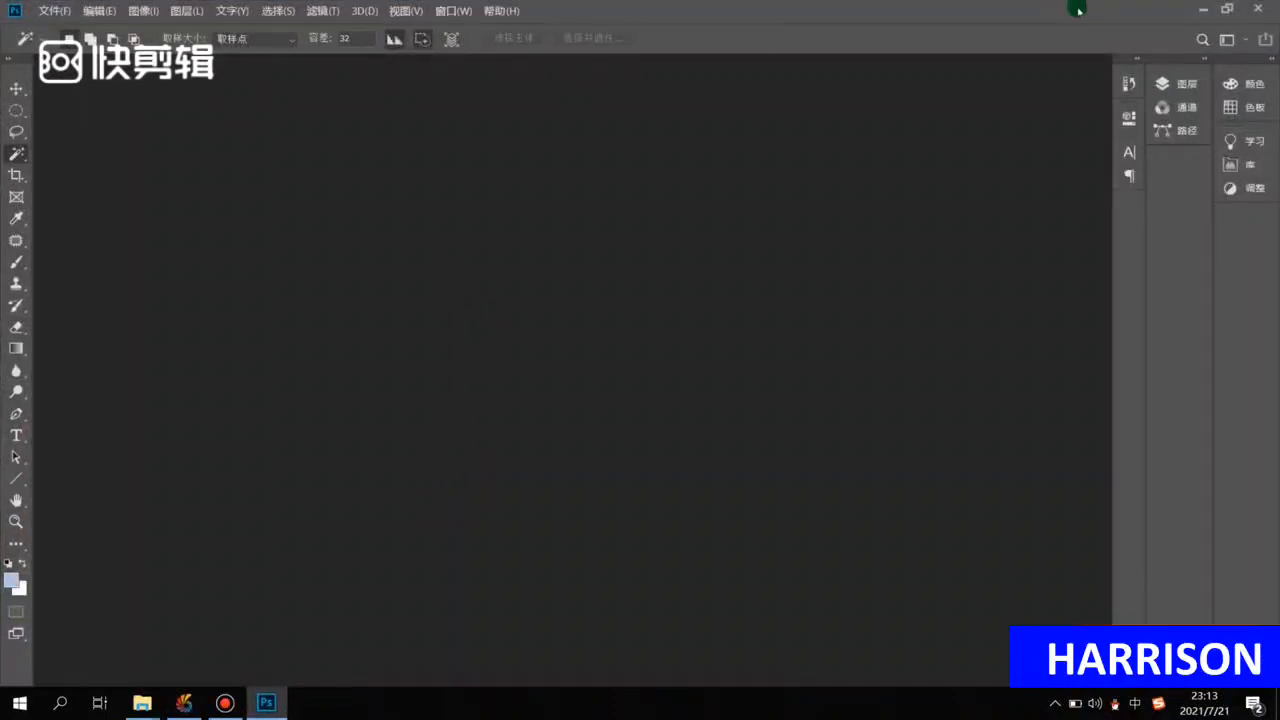
{"action": "left_click", "coordinate": [1226, 8]}
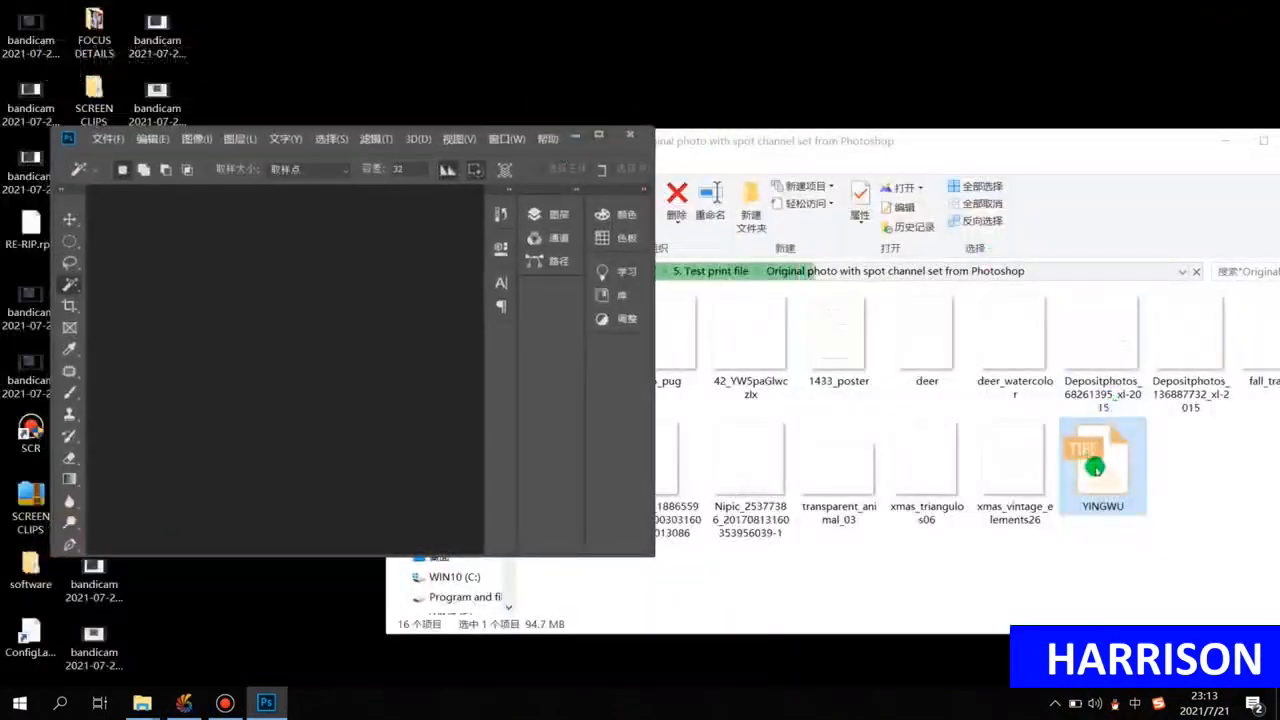
{"action": "left_click_drag", "start_coordinate": [1095, 467], "coordinate": [337, 385]}
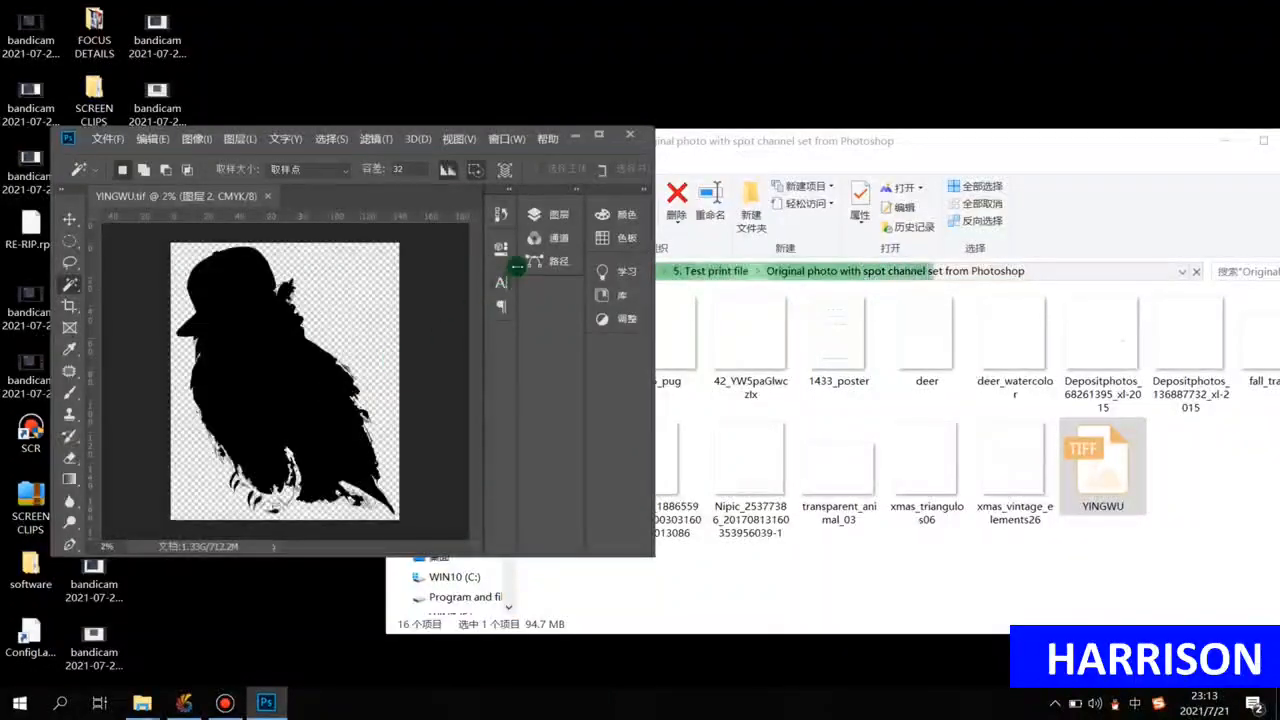
{"action": "left_click", "coordinate": [601, 136]}
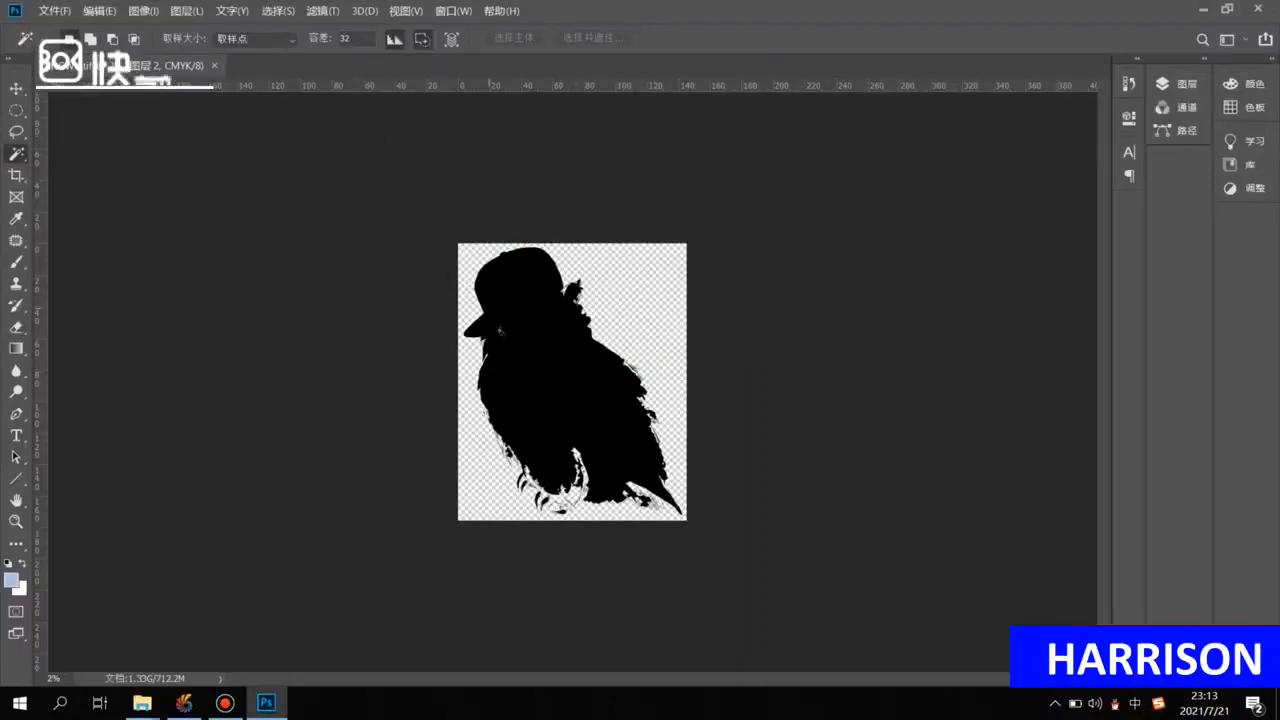
Delete the hidden black layer beneath 图层 1 in YINGWU.tif.
{"action": "left_click", "coordinate": [1179, 88]}
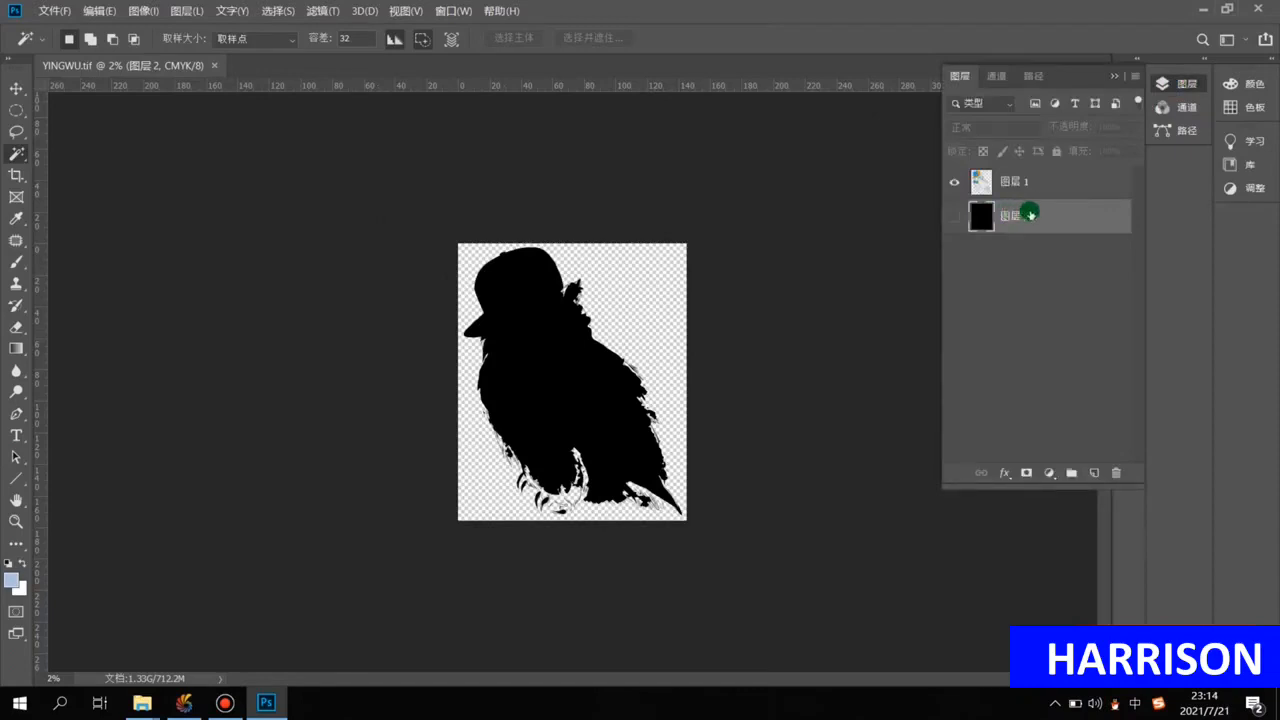
{"action": "key", "text": "Delete"}
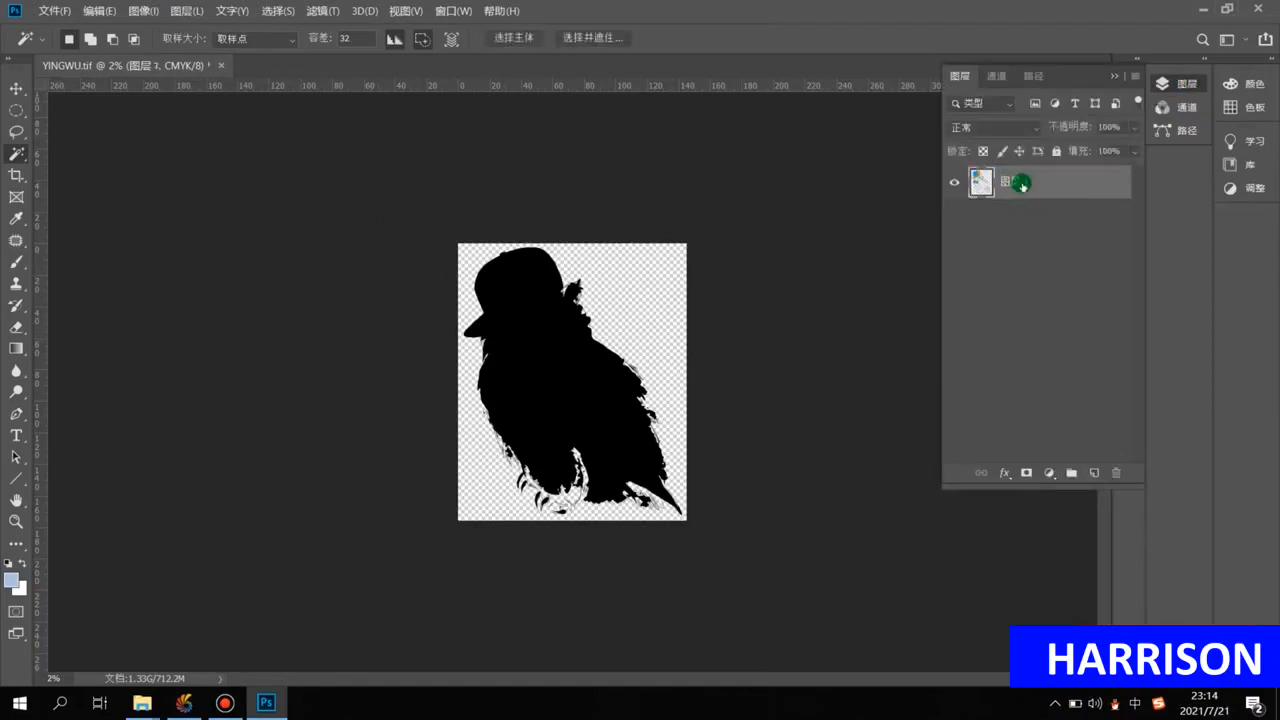
Examine the CMYK and w channels of YINGWU.tif, toggling the w channel's visibility to compare it with the colour artwork.
{"action": "left_click", "coordinate": [996, 77]}
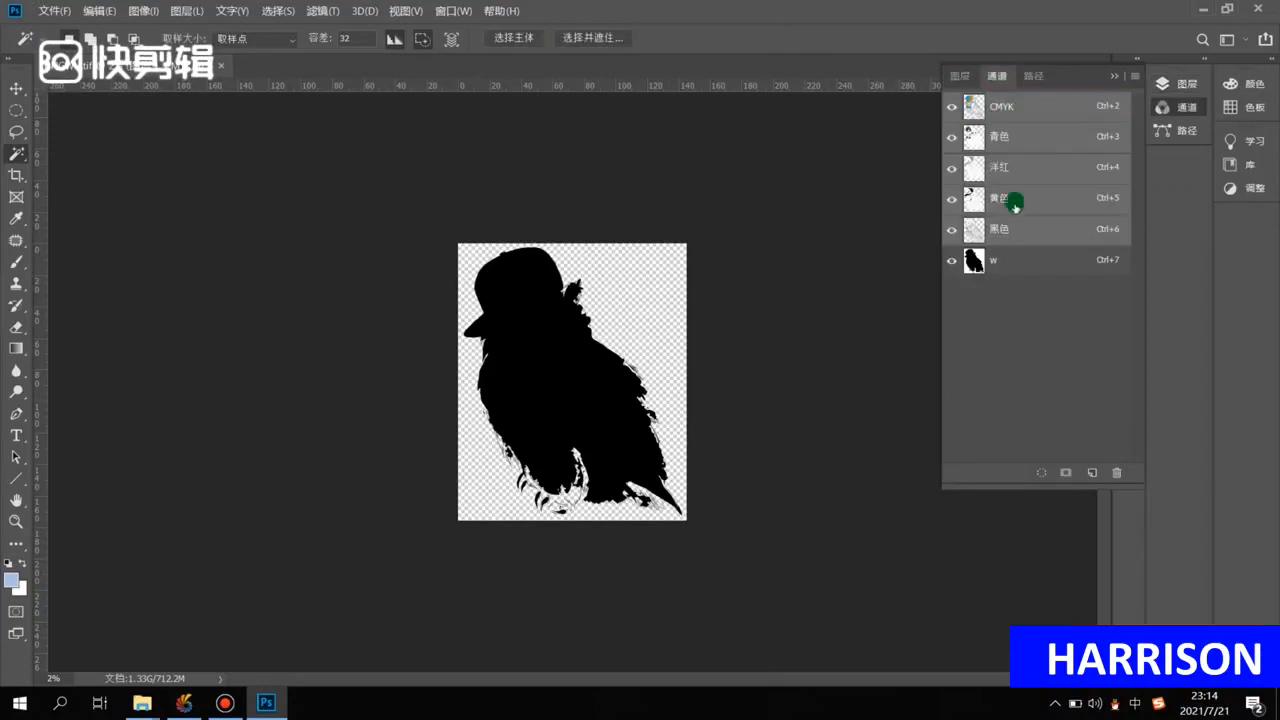
{"action": "left_click", "coordinate": [997, 262]}
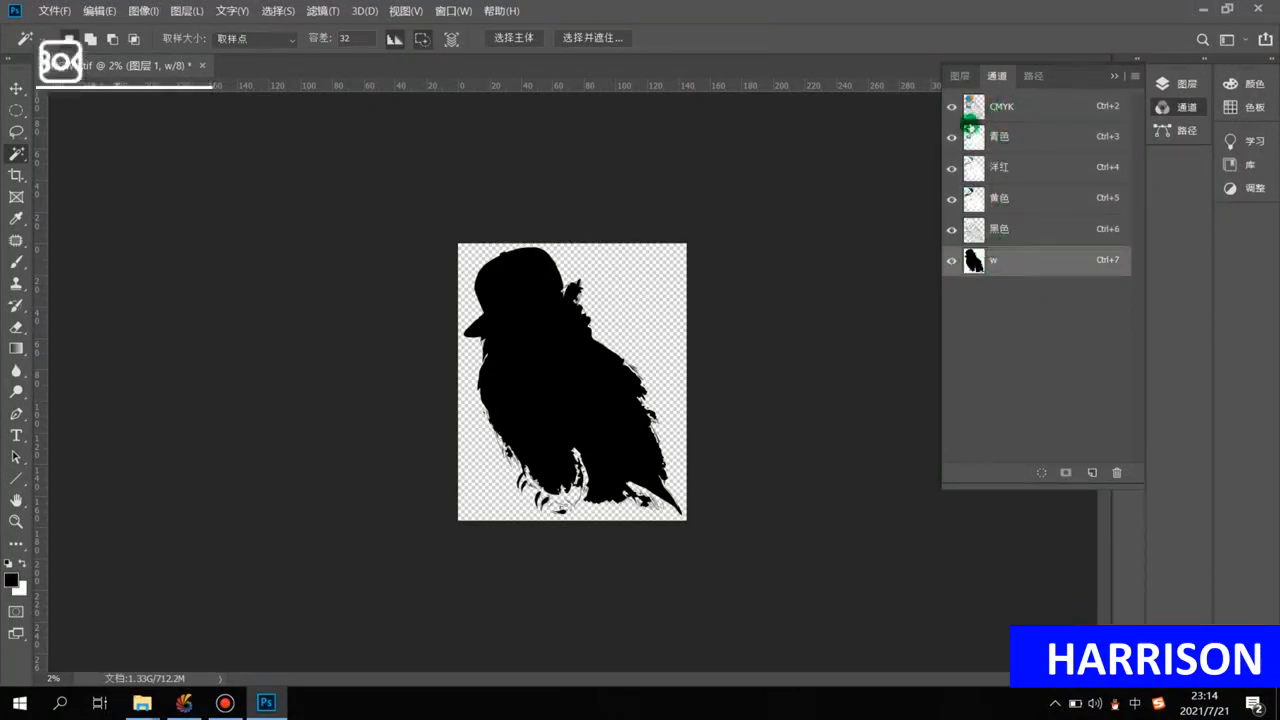
{"action": "left_click", "coordinate": [1003, 105]}
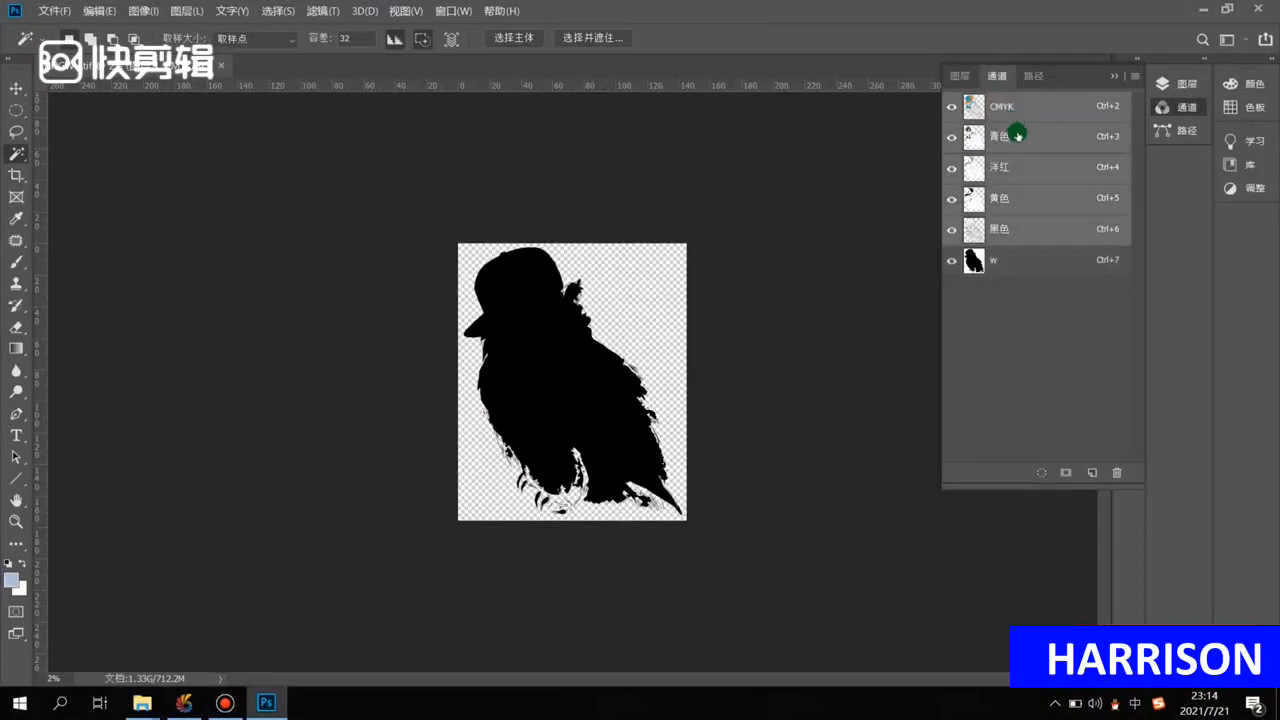
{"action": "left_click", "coordinate": [1008, 263]}
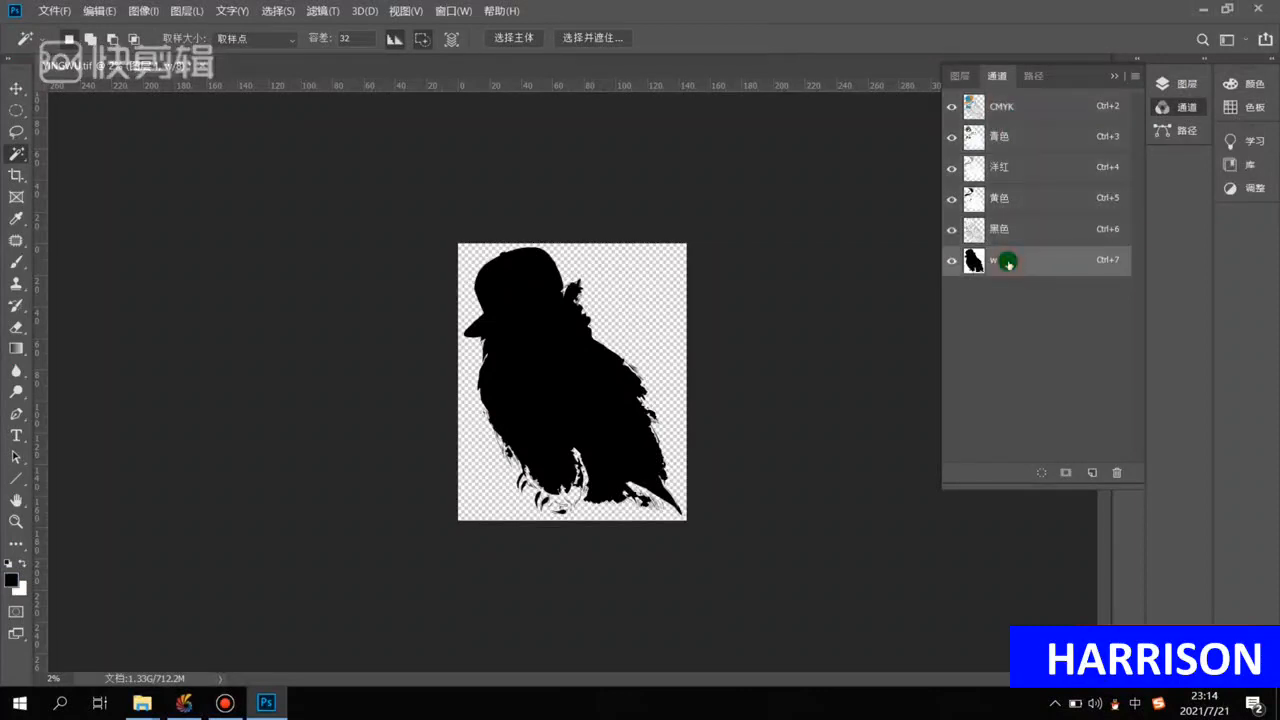
{"action": "left_click", "coordinate": [960, 76]}
{"action": "left_click", "coordinate": [997, 76]}
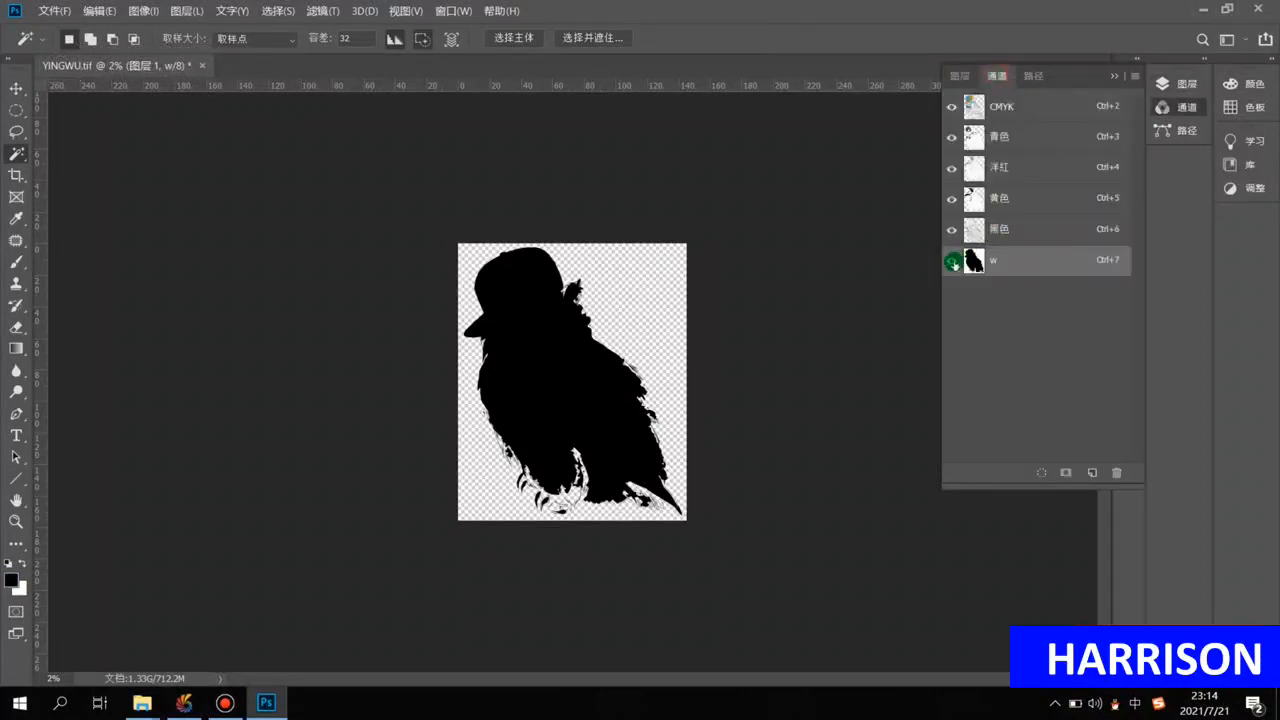
{"action": "left_click", "coordinate": [953, 262]}
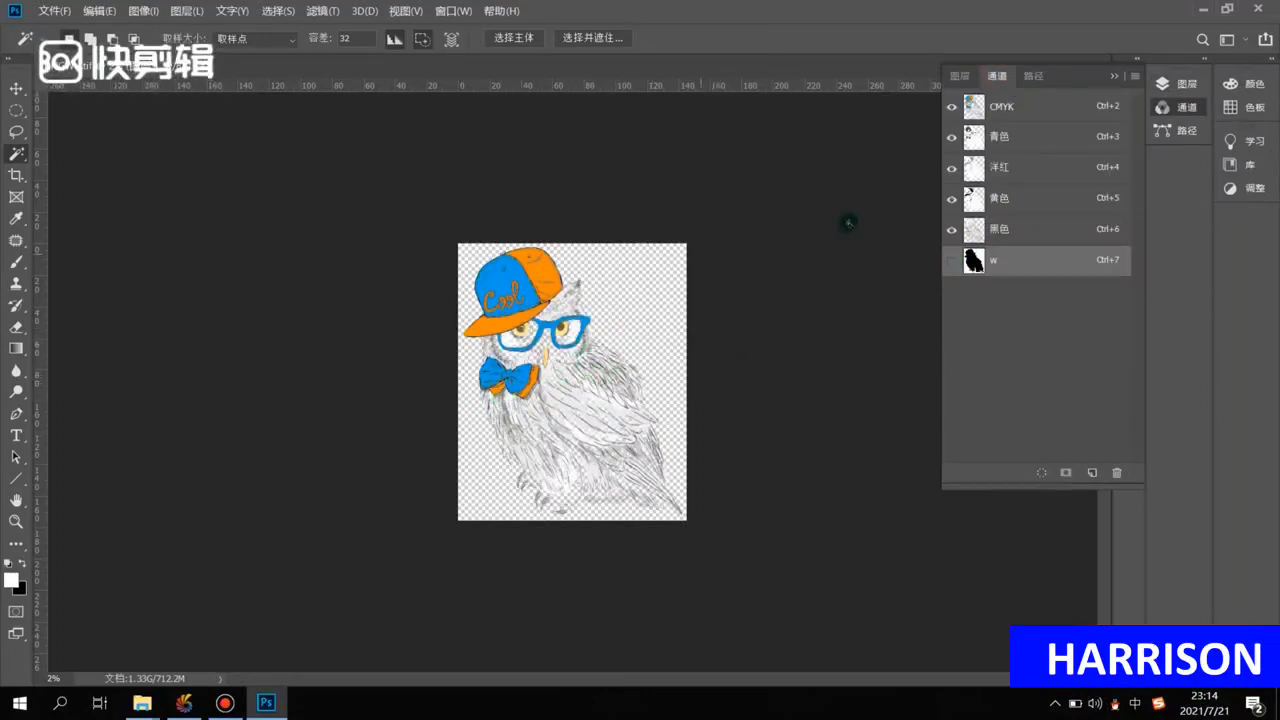
{"action": "left_click", "coordinate": [953, 262]}
{"action": "left_click", "coordinate": [953, 262]}
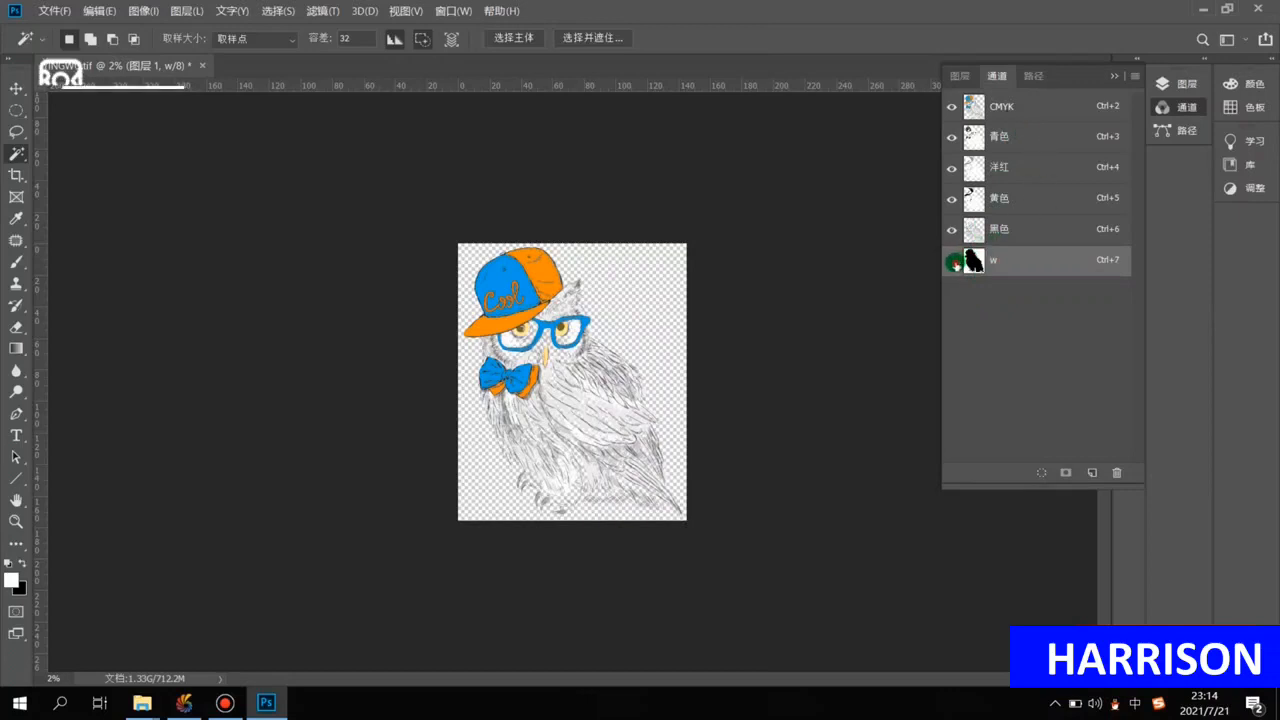
{"action": "left_click", "coordinate": [953, 262]}
Open the 1433_poster TIFF from the folder alongside YINGWU.tif and maximize the Photoshop window.
{"action": "left_click", "coordinate": [1227, 9]}
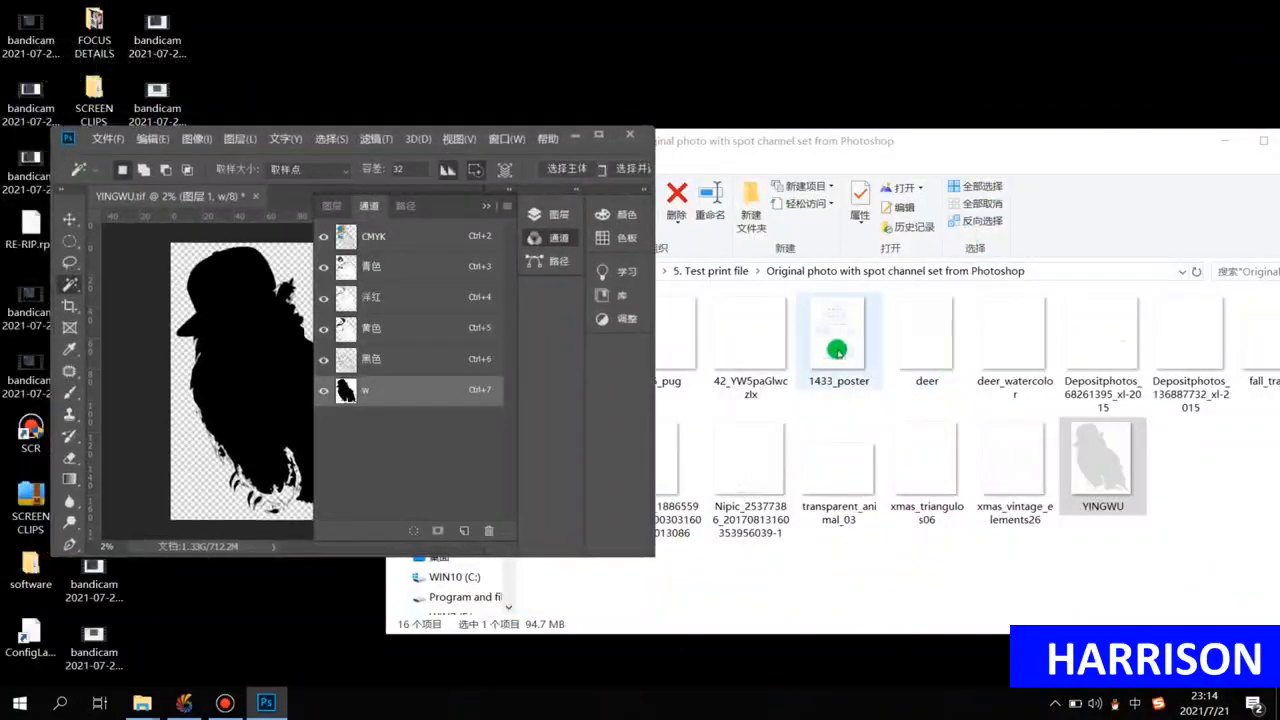
{"action": "left_click_drag", "start_coordinate": [828, 338], "coordinate": [318, 187]}
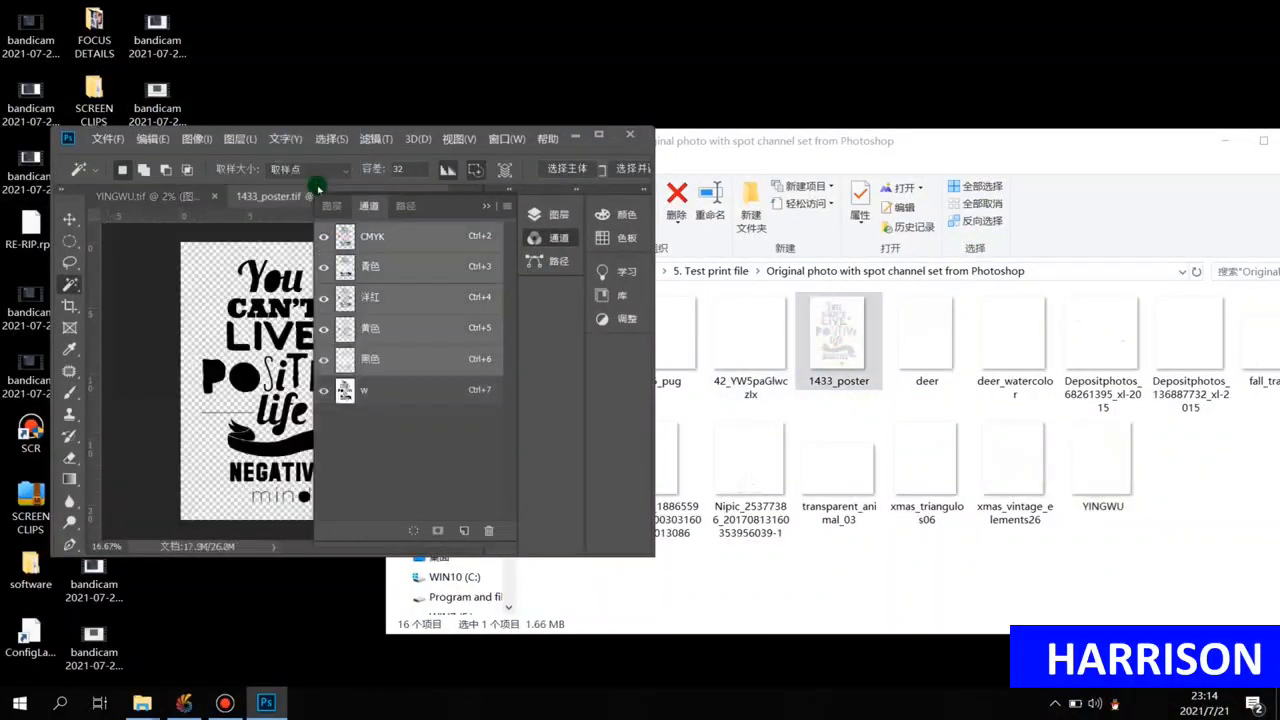
{"action": "left_click", "coordinate": [598, 134]}
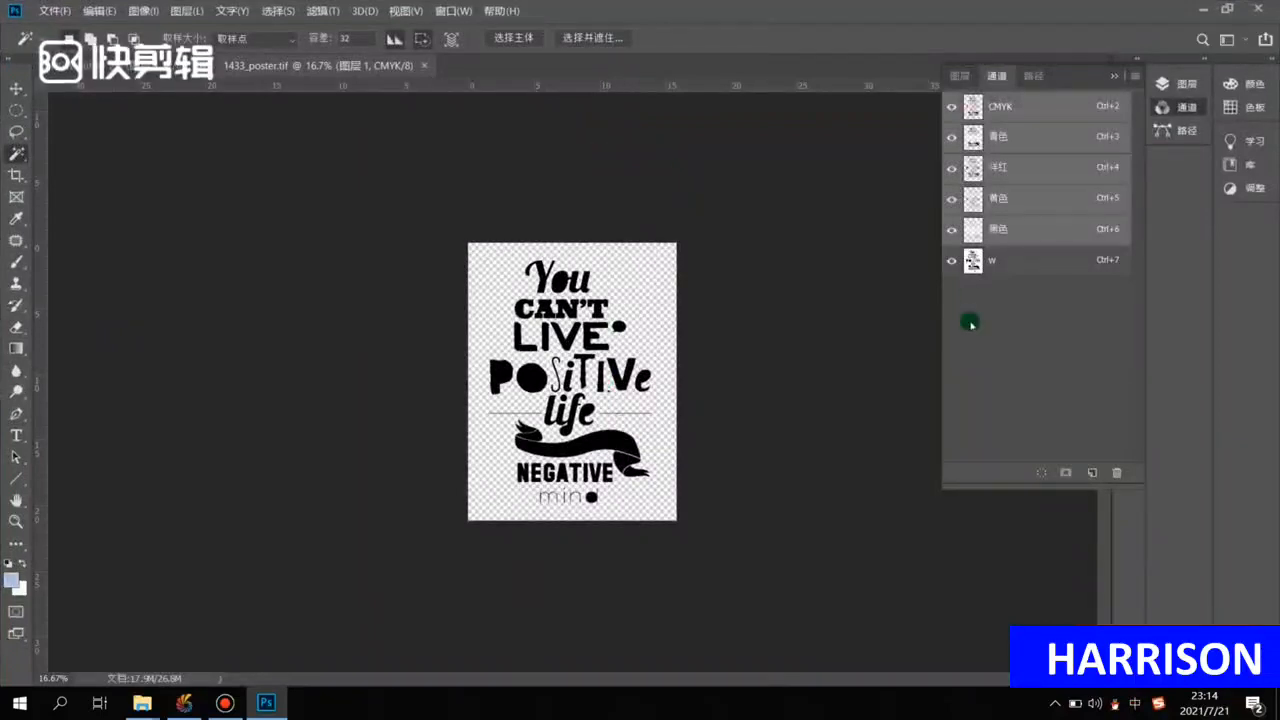
Toggle the poster's w channel visibility to compare the spot layer with the colour lettering.
{"action": "left_click", "coordinate": [953, 264]}
{"action": "left_click", "coordinate": [955, 266]}
{"action": "left_click", "coordinate": [955, 266]}
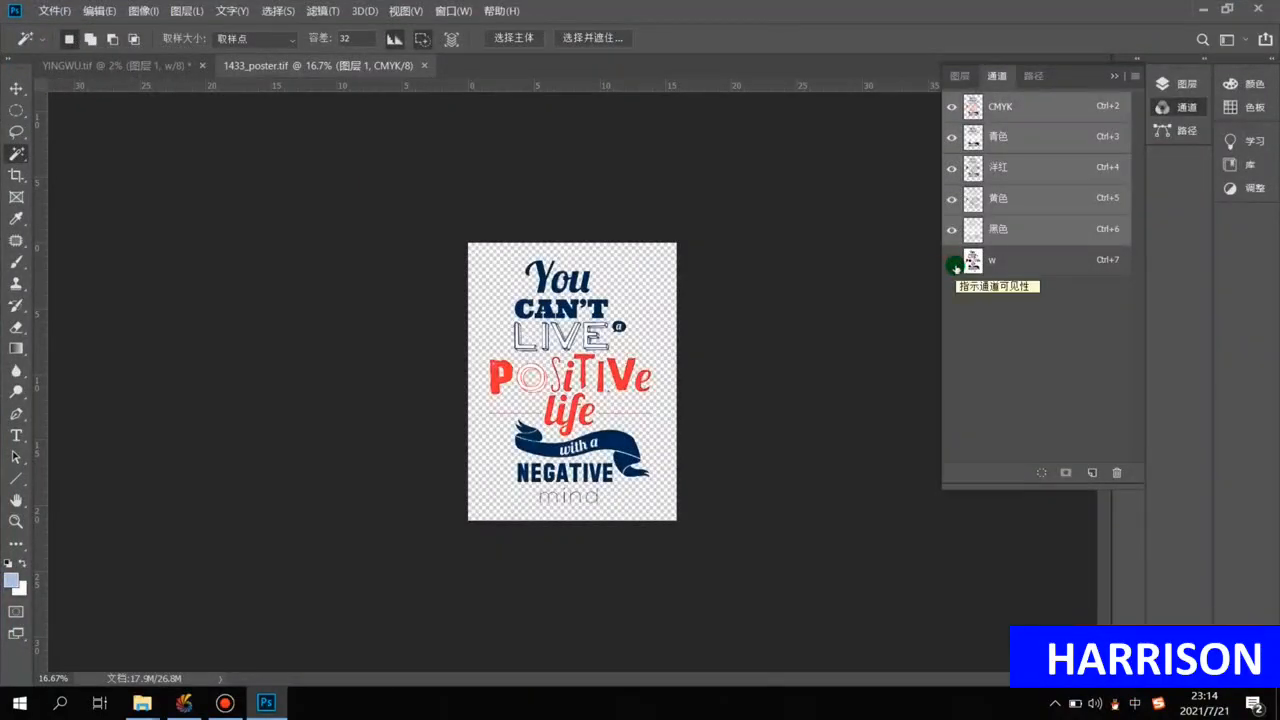
{"action": "left_click", "coordinate": [955, 266]}
Delete the w spot channel from 1433_poster.tif.
{"action": "left_click", "coordinate": [1029, 265]}
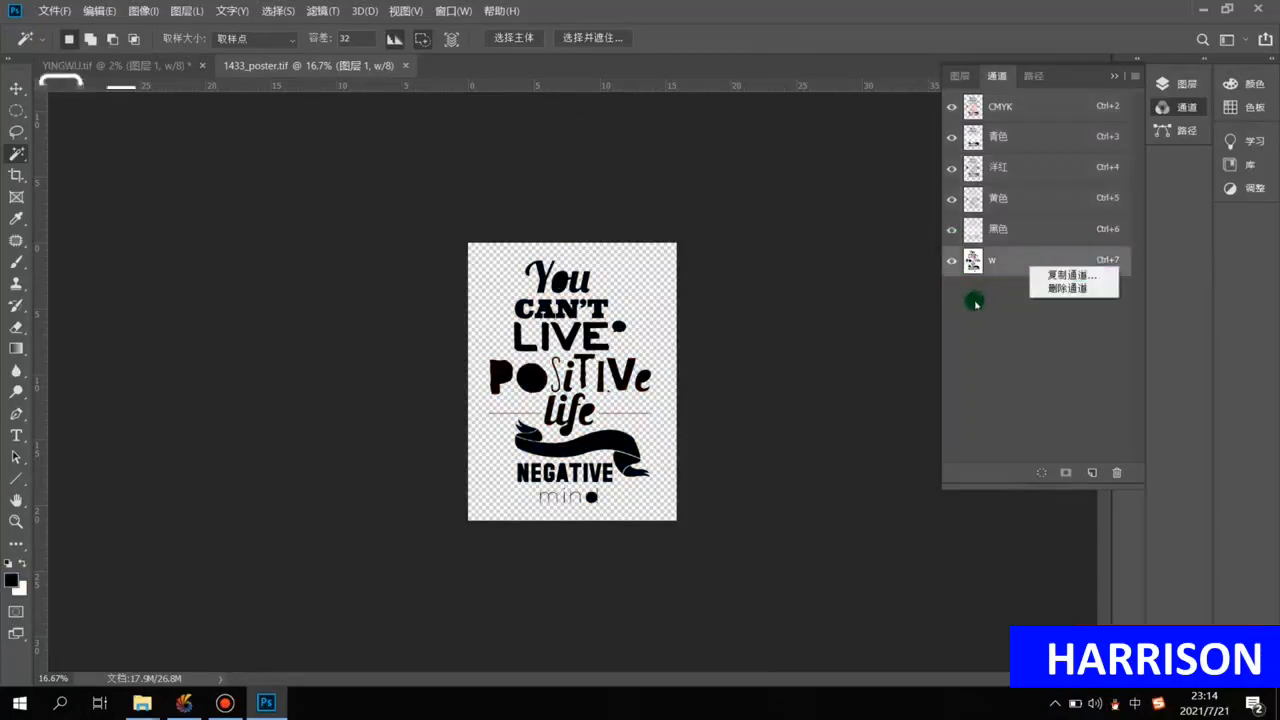
{"action": "right_click", "coordinate": [999, 259]}
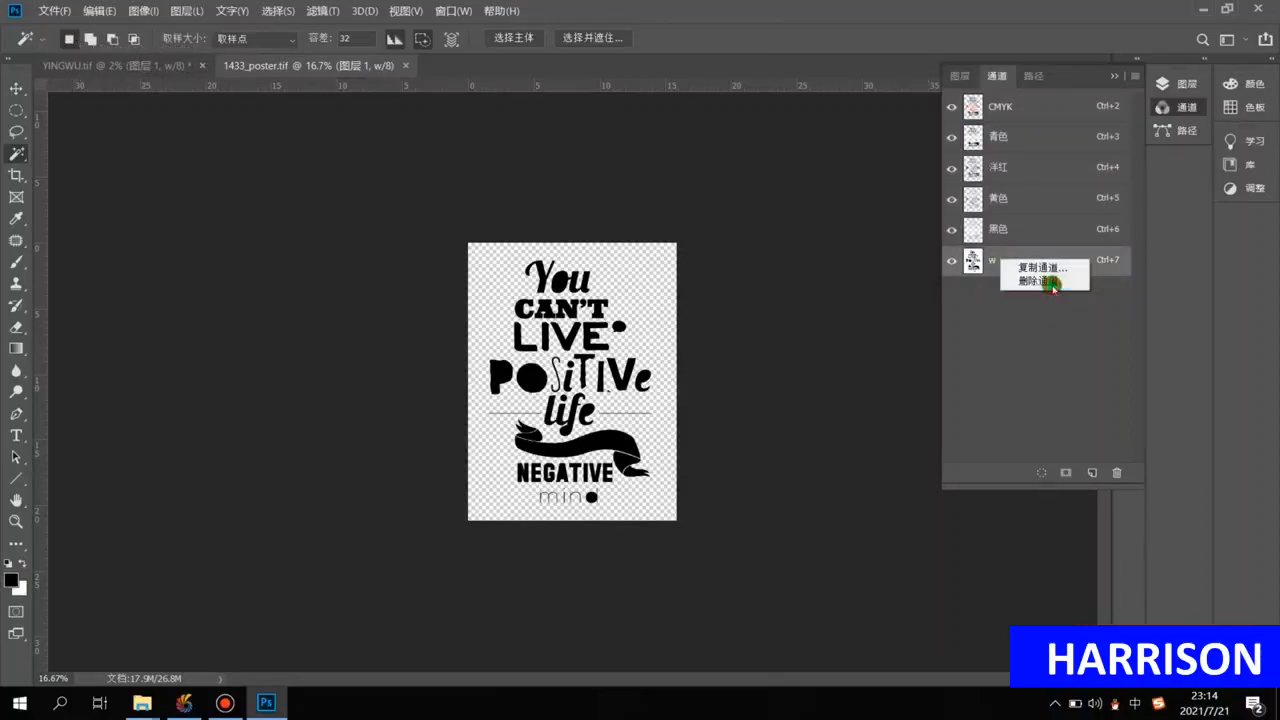
{"action": "left_click", "coordinate": [1050, 283]}
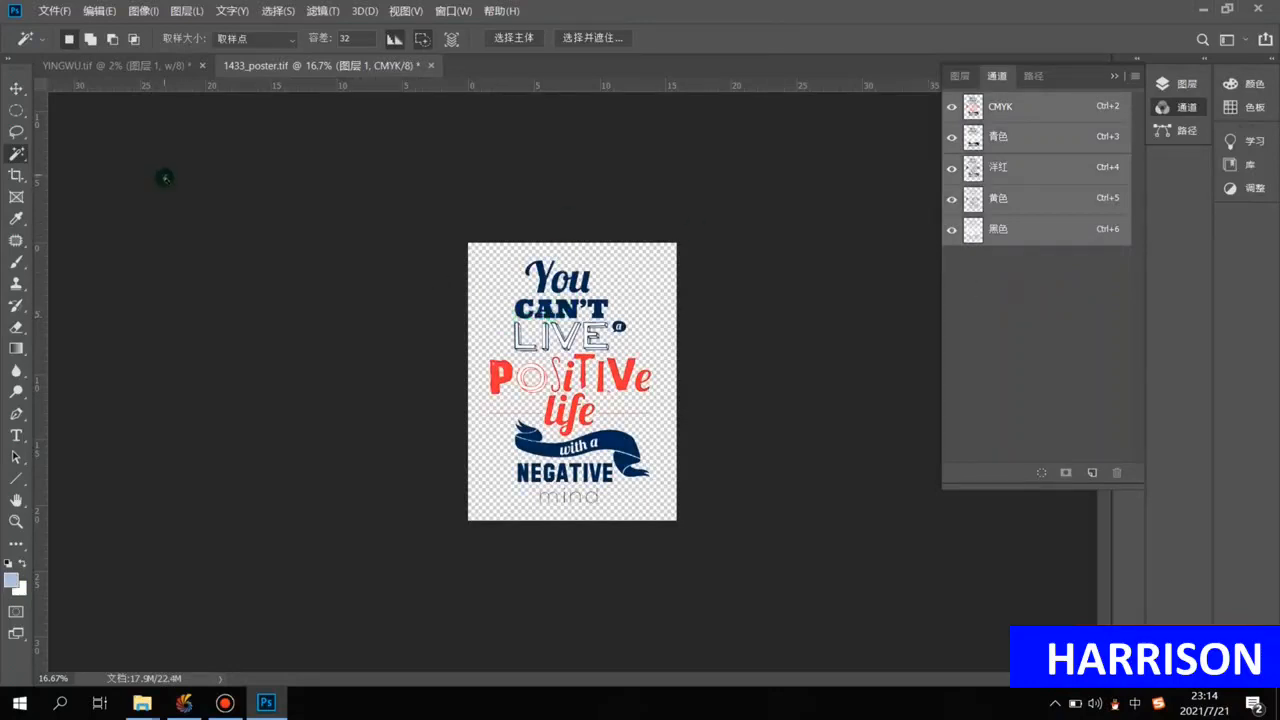
Select the poster's transparent background with the Magic Wand including similar areas, and invert it to select the lettering on 图层 1.
{"action": "left_click", "coordinate": [960, 75]}
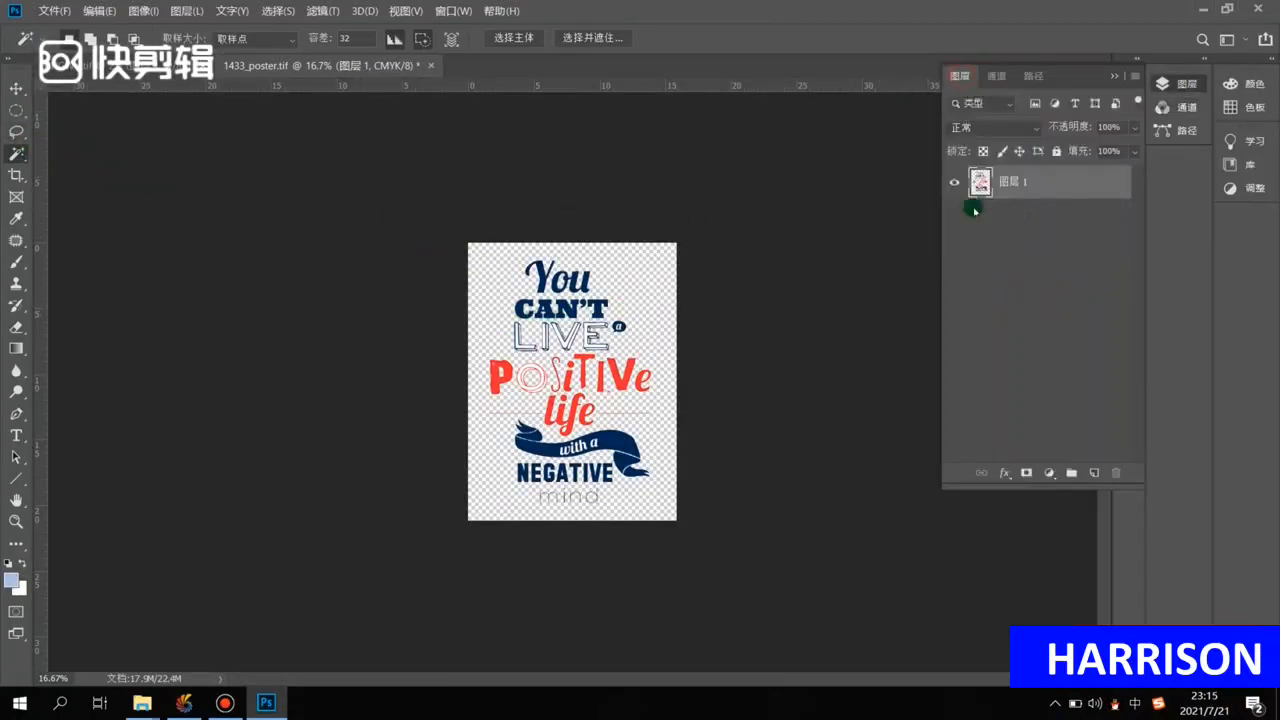
{"action": "left_click", "coordinate": [491, 311]}
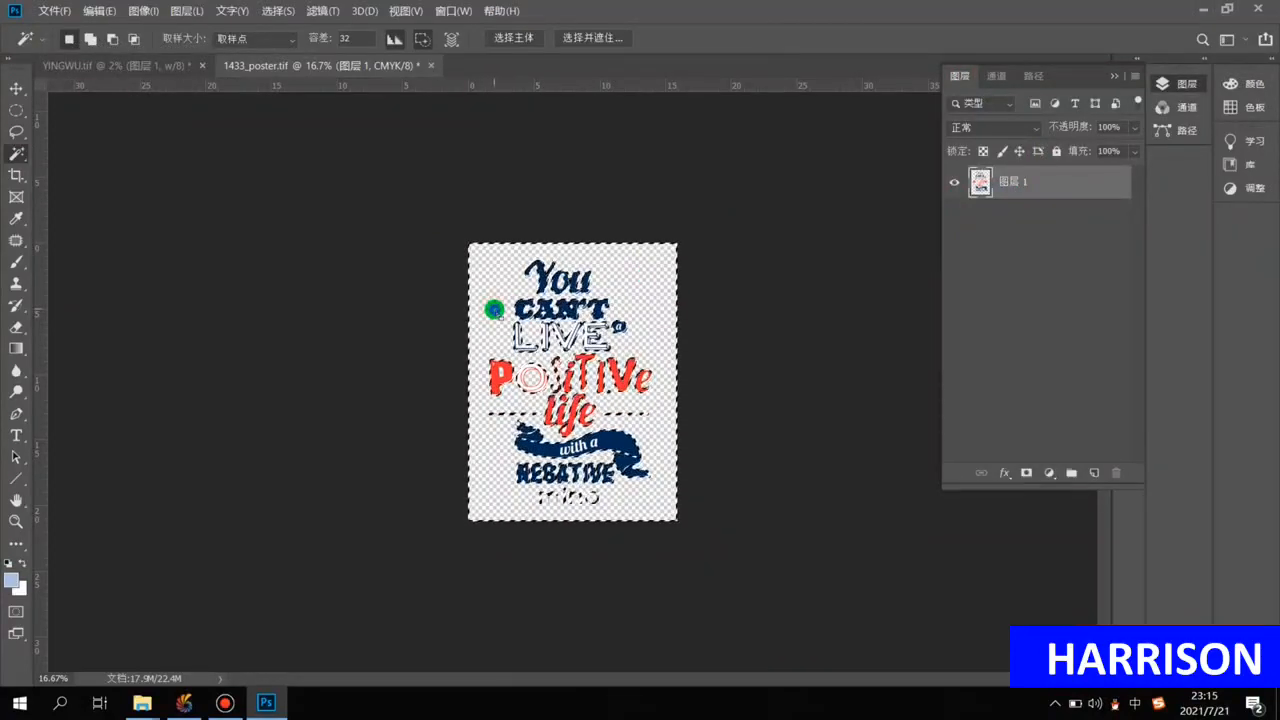
{"action": "right_click", "coordinate": [493, 309]}
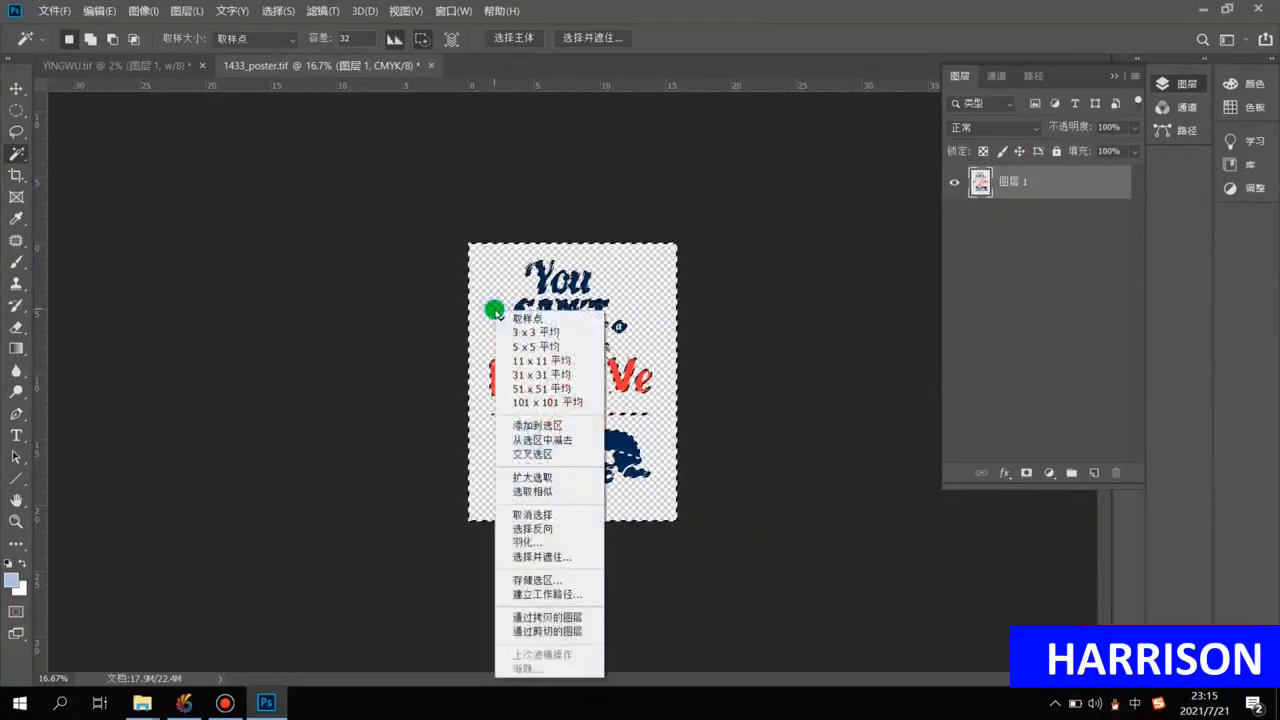
{"action": "left_click", "coordinate": [547, 491]}
{"action": "right_click", "coordinate": [503, 313]}
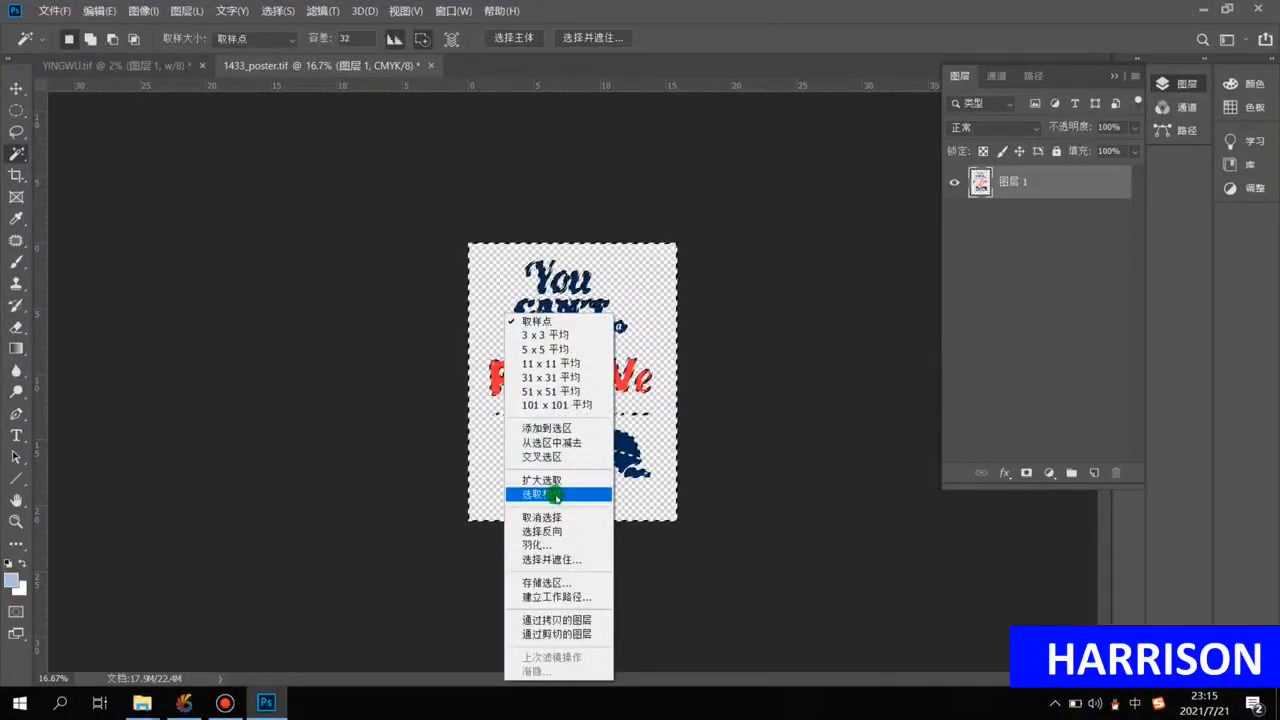
{"action": "left_click", "coordinate": [551, 531]}
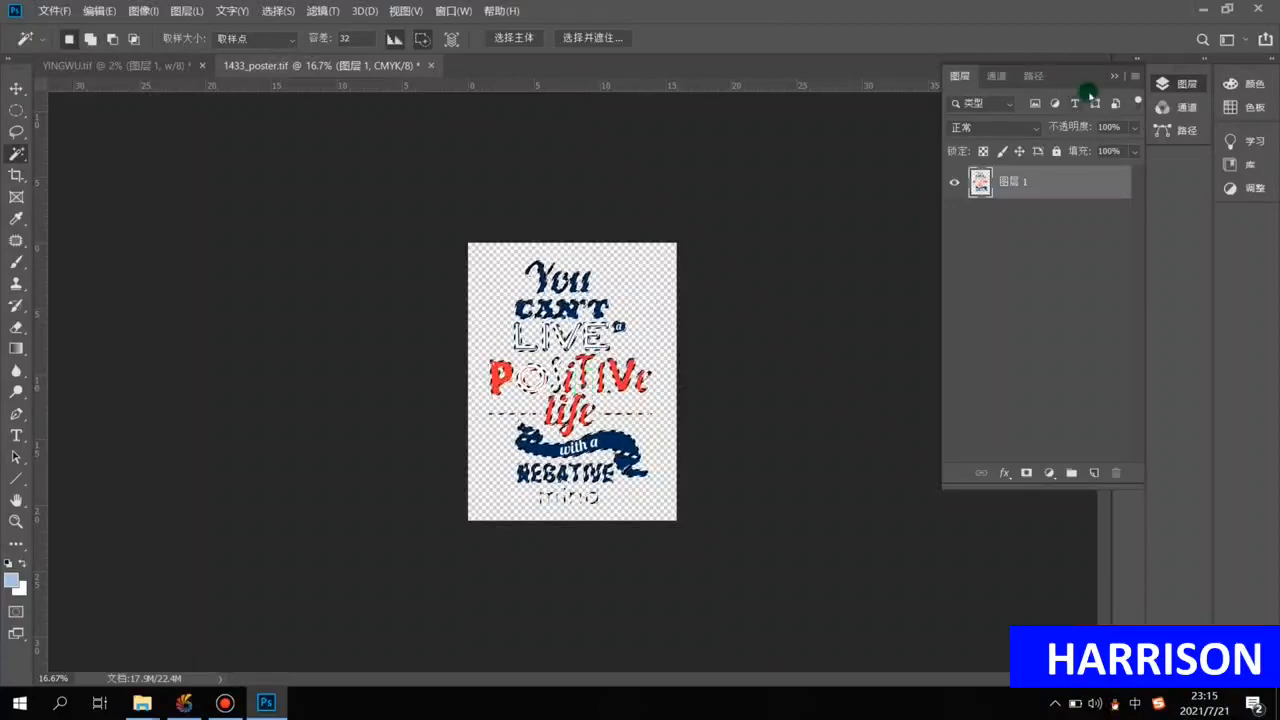
Add a new spot colour channel from the lettering selection and name it W.
{"action": "left_click", "coordinate": [997, 77]}
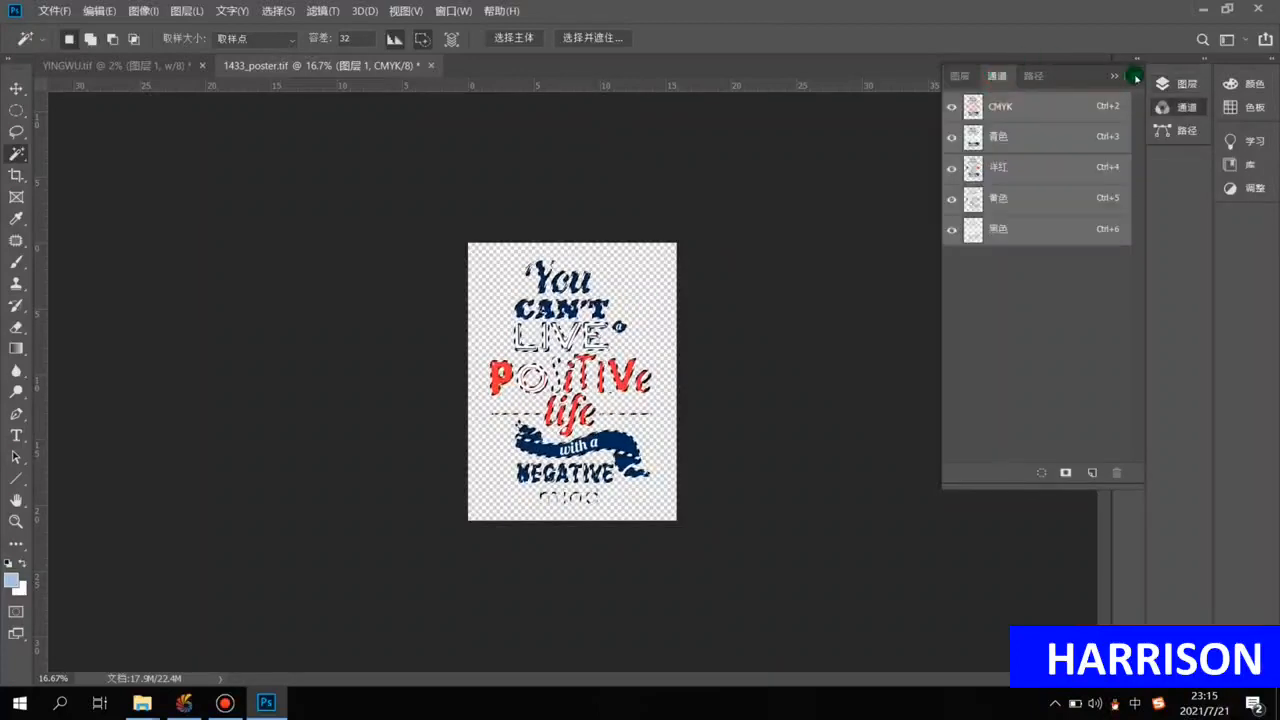
{"action": "left_click", "coordinate": [1133, 78]}
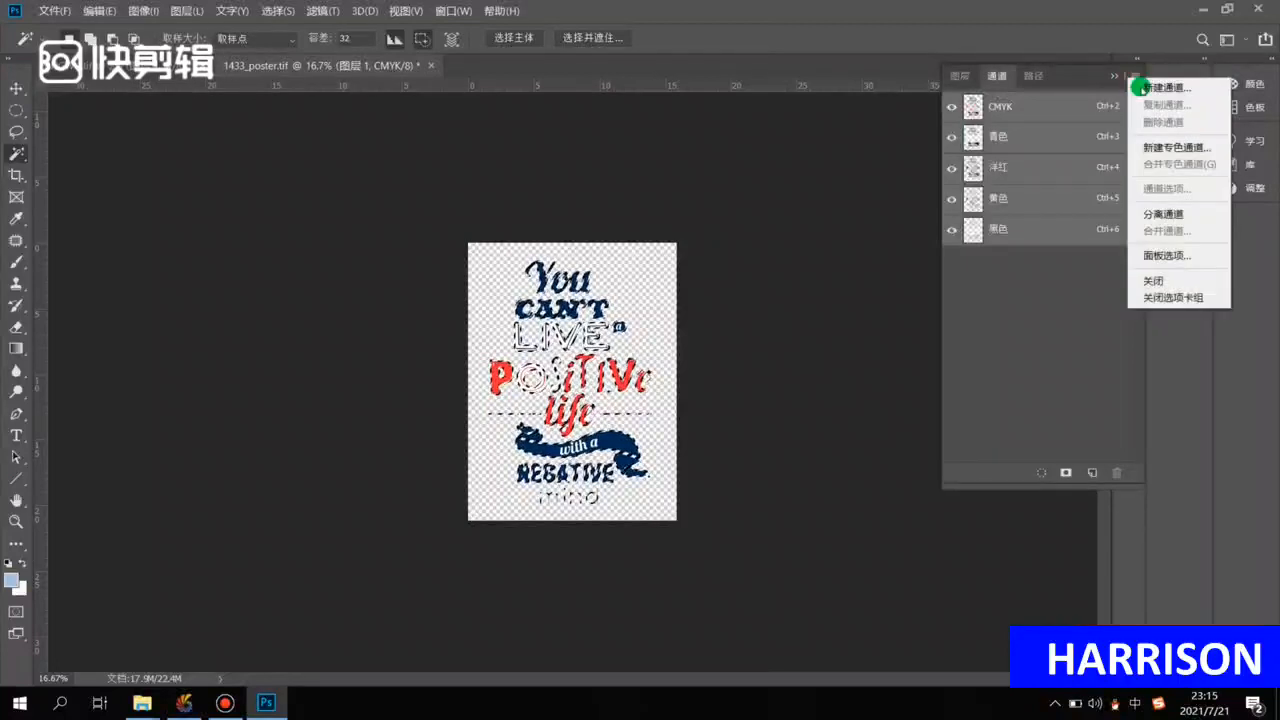
{"action": "left_click", "coordinate": [1160, 152]}
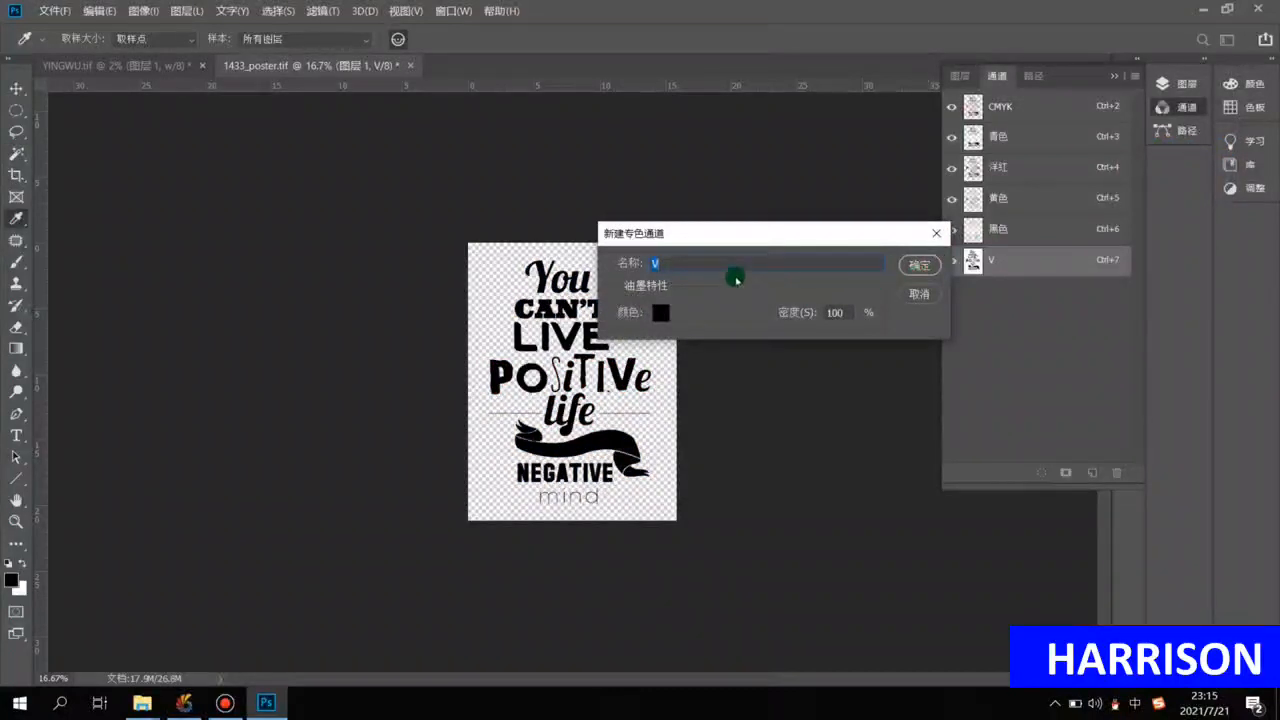
{"action": "type", "text": "我、"}
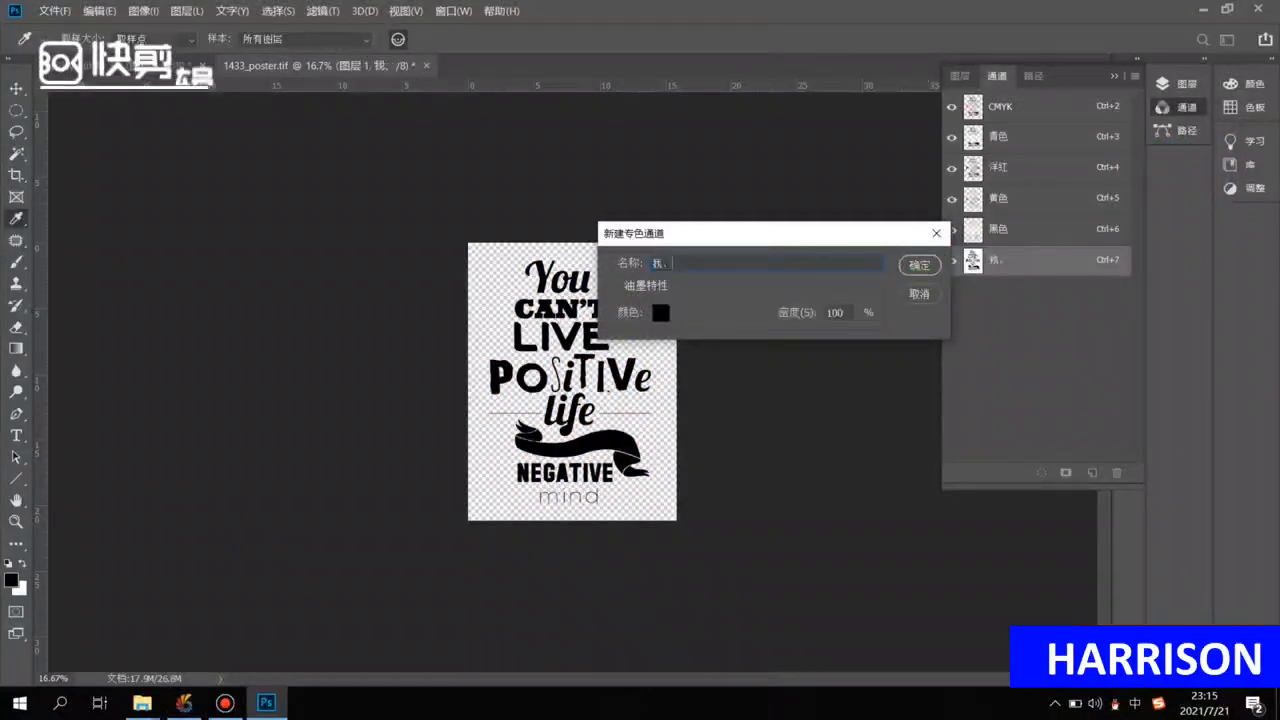
{"action": "type", "text": "w"}
{"action": "key", "text": "BackSpace"}
{"action": "key", "text": "BackSpace"}
{"action": "type", "text": "W"}
Accept 100% C, M, Y and K as the spot ink colour and create the W channel at 100% density.
{"action": "left_click", "coordinate": [662, 312]}
{"action": "left_click_drag", "start_coordinate": [770, 116], "coordinate": [850, 133]}
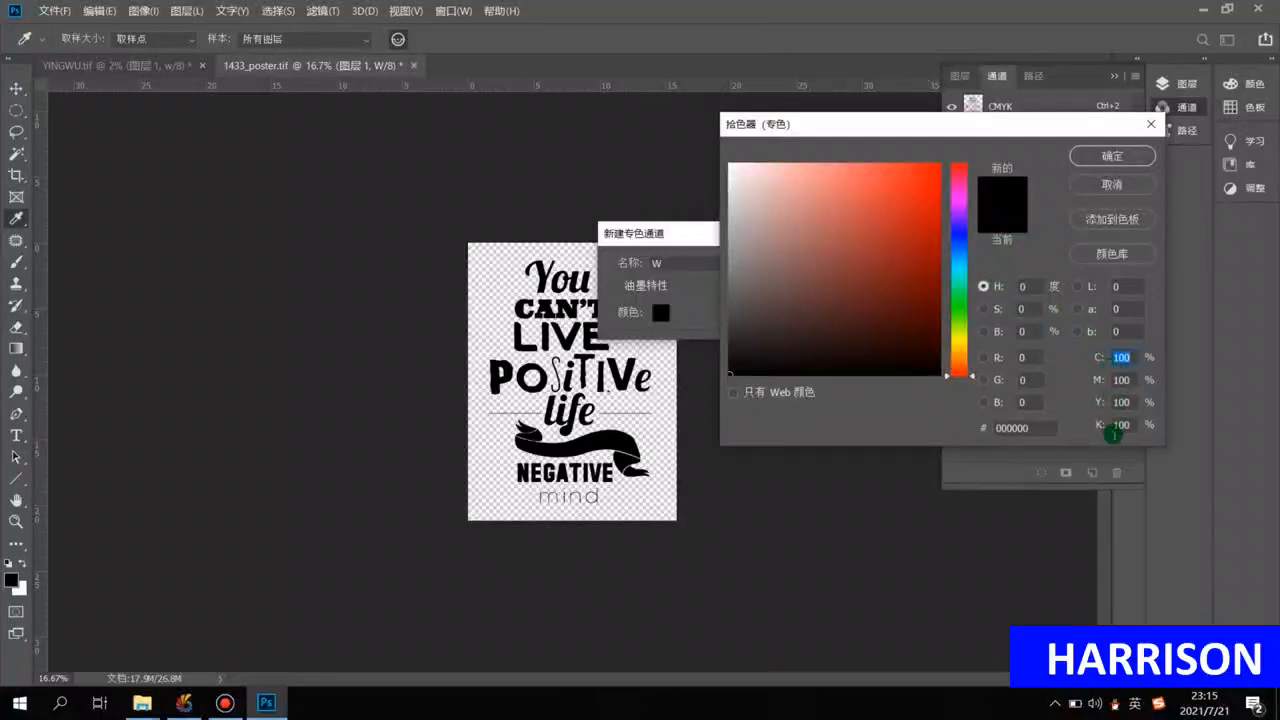
{"action": "left_click", "coordinate": [1125, 425]}
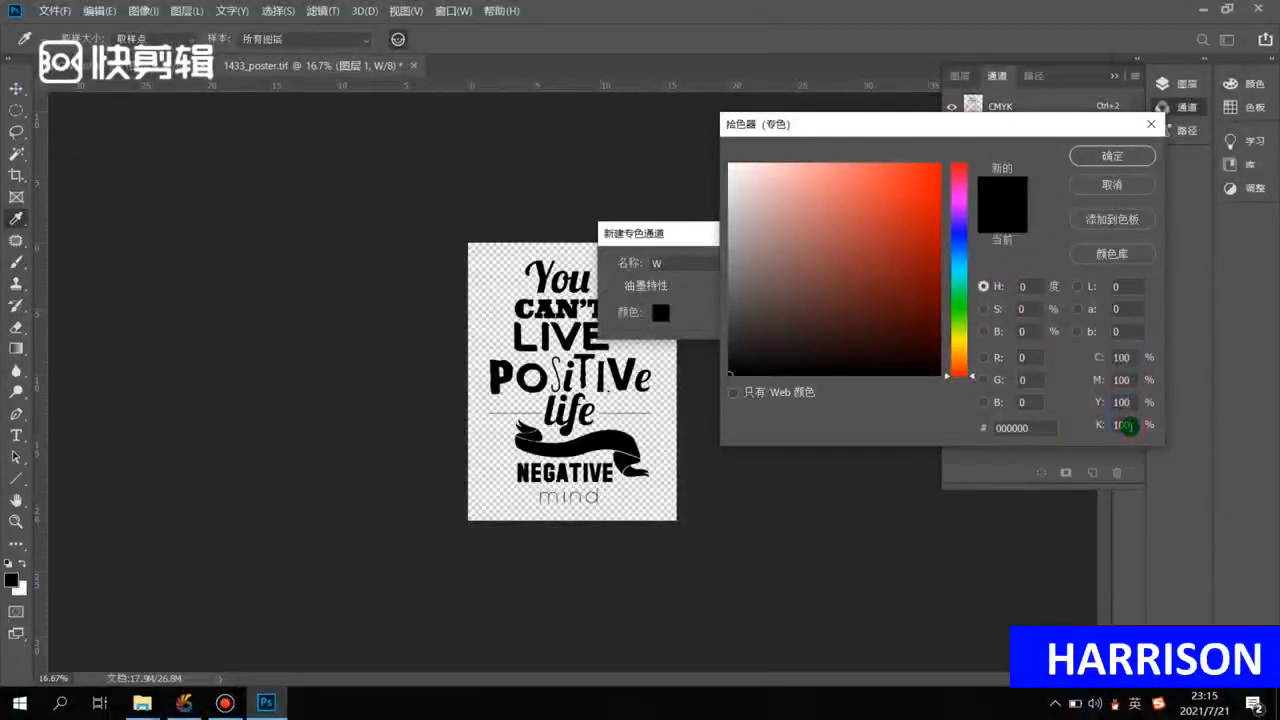
{"action": "left_click", "coordinate": [1110, 157]}
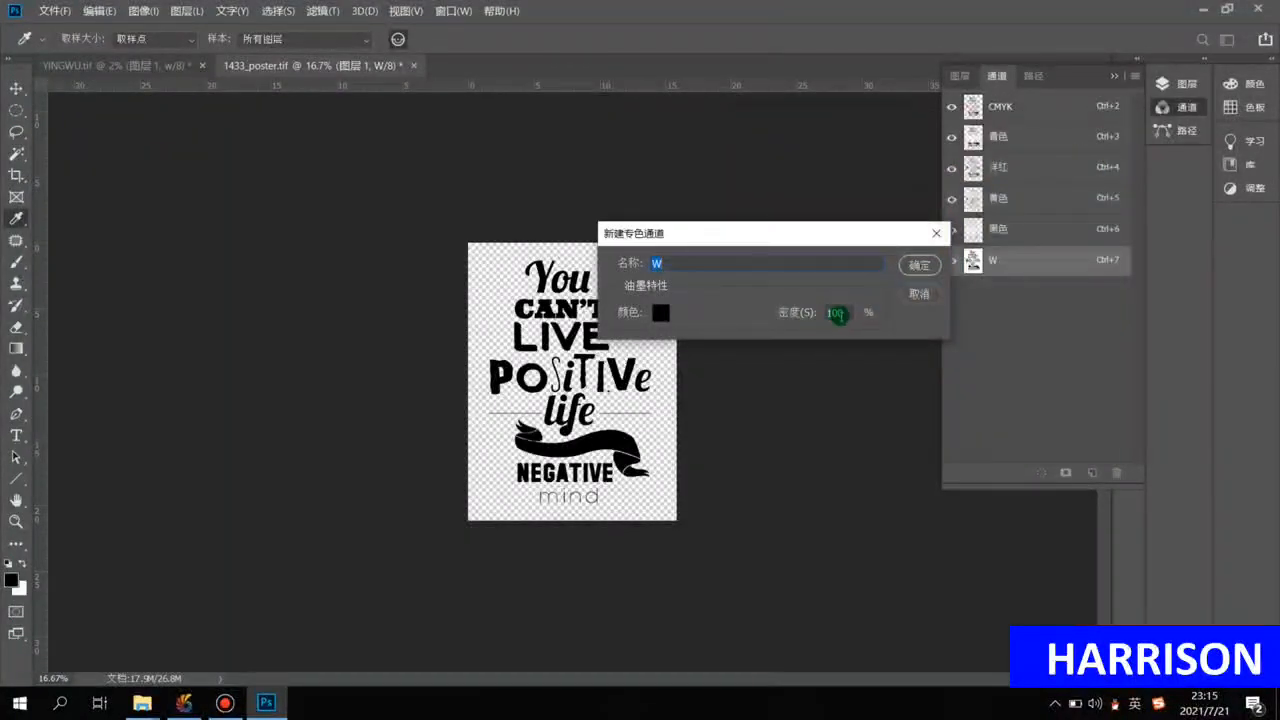
{"action": "left_click", "coordinate": [916, 265]}
{"action": "key", "text": "w"}
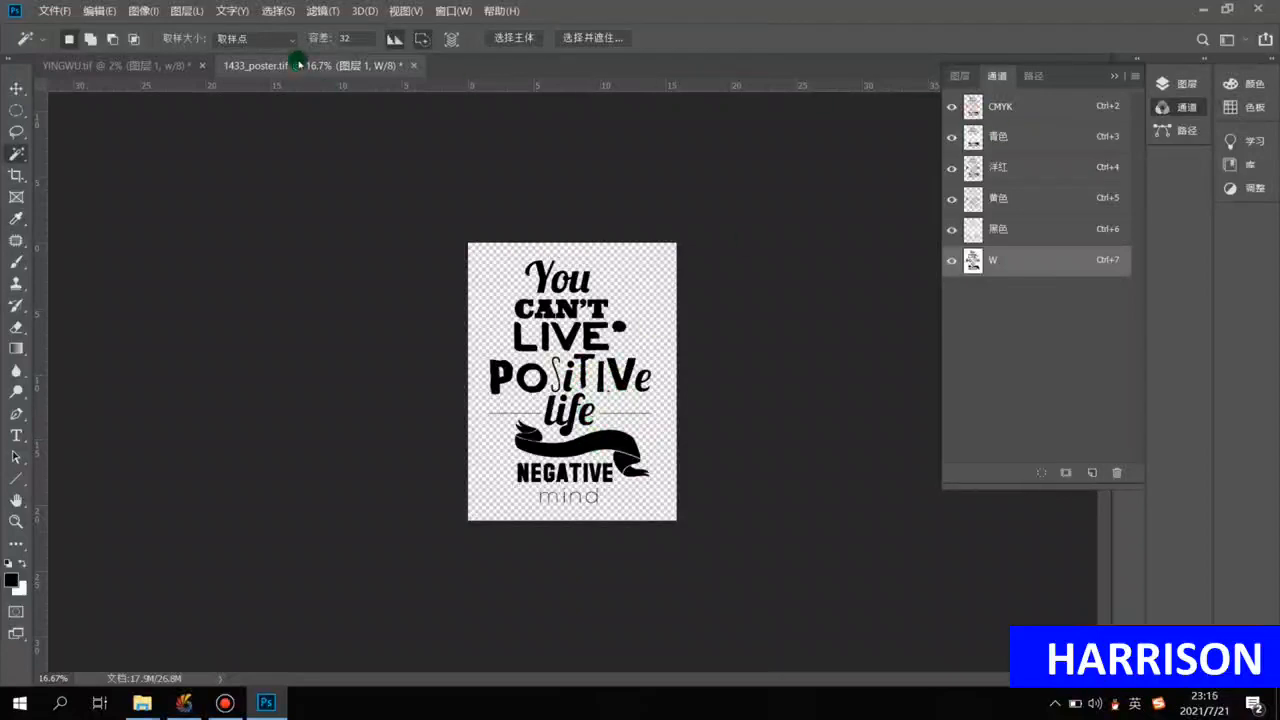
Save the poster as TIFF with spot colours and layers included, replacing the existing 1433_poster file.
{"action": "left_click", "coordinate": [50, 11]}
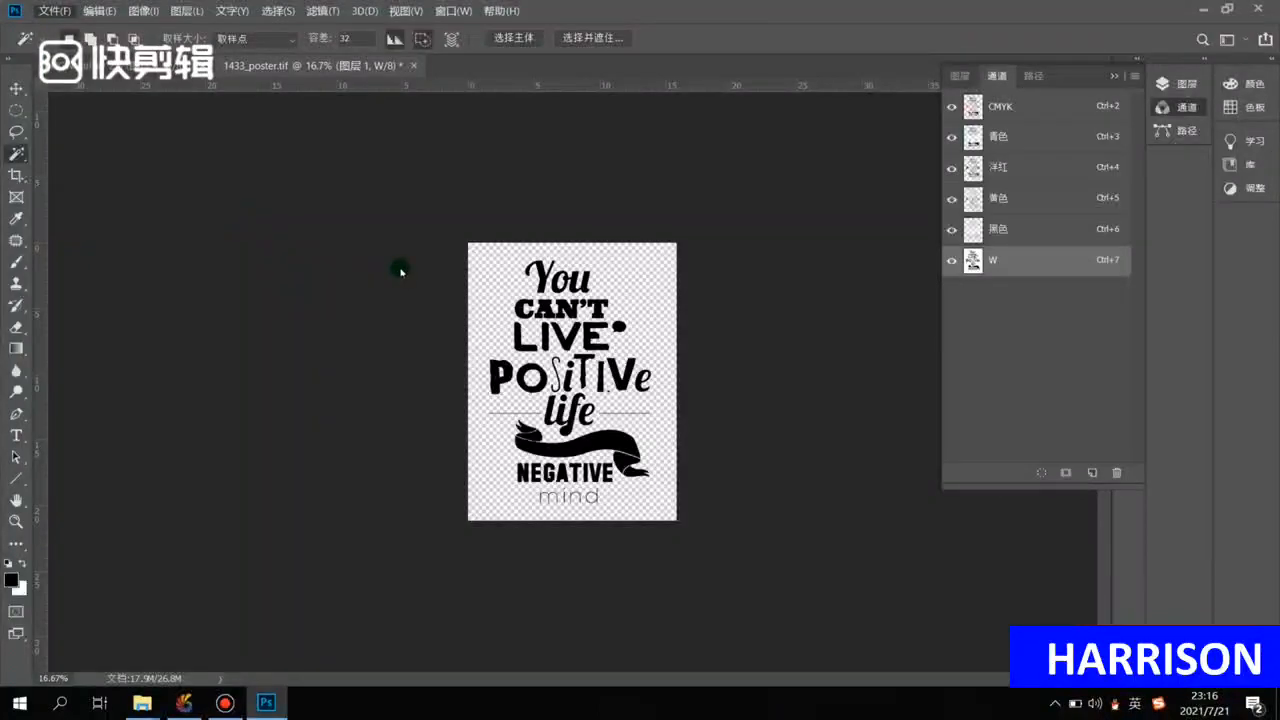
{"action": "key", "text": "ctrl+shift+s"}
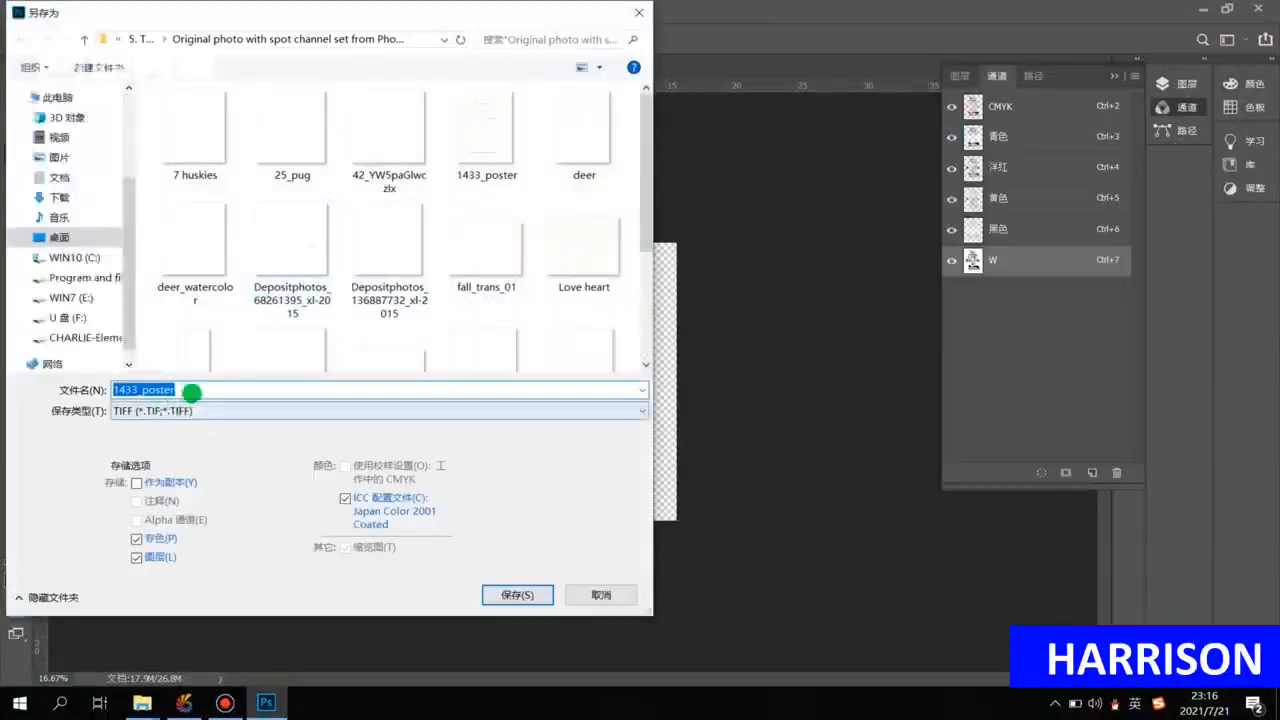
{"action": "left_click", "coordinate": [195, 410]}
{"action": "left_click", "coordinate": [200, 410]}
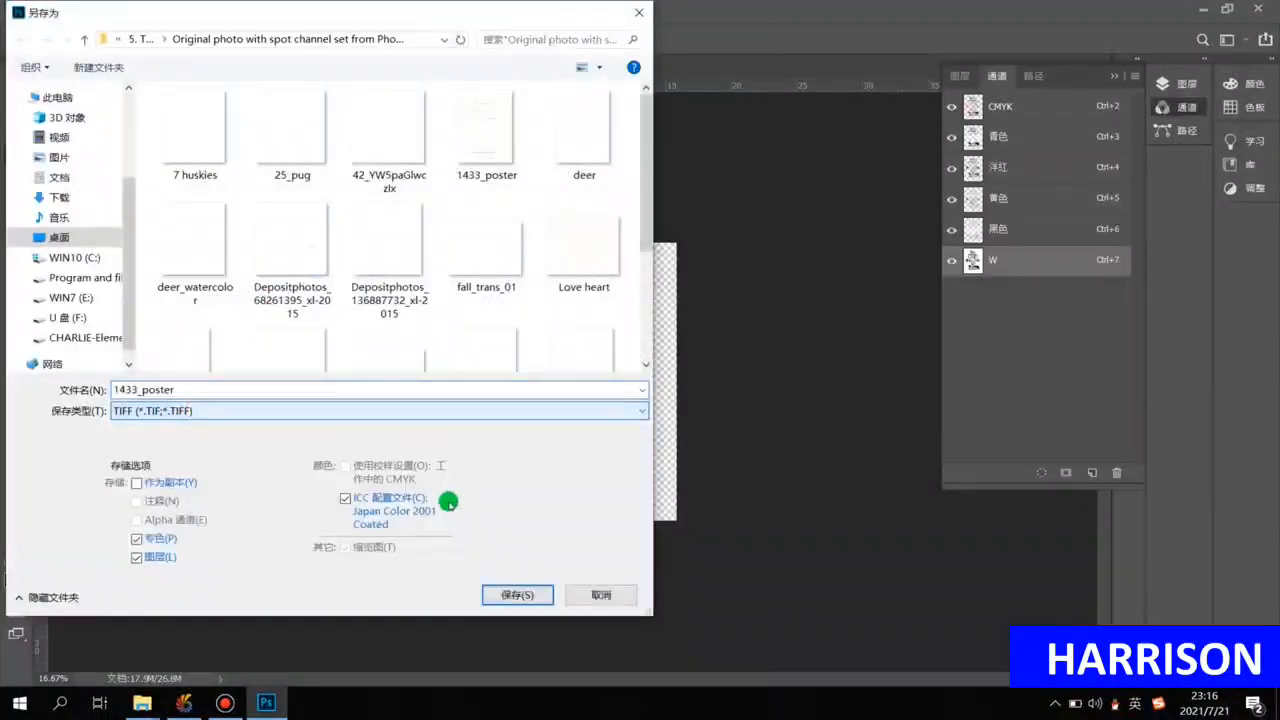
{"action": "left_click", "coordinate": [517, 595]}
{"action": "left_click", "coordinate": [680, 356]}
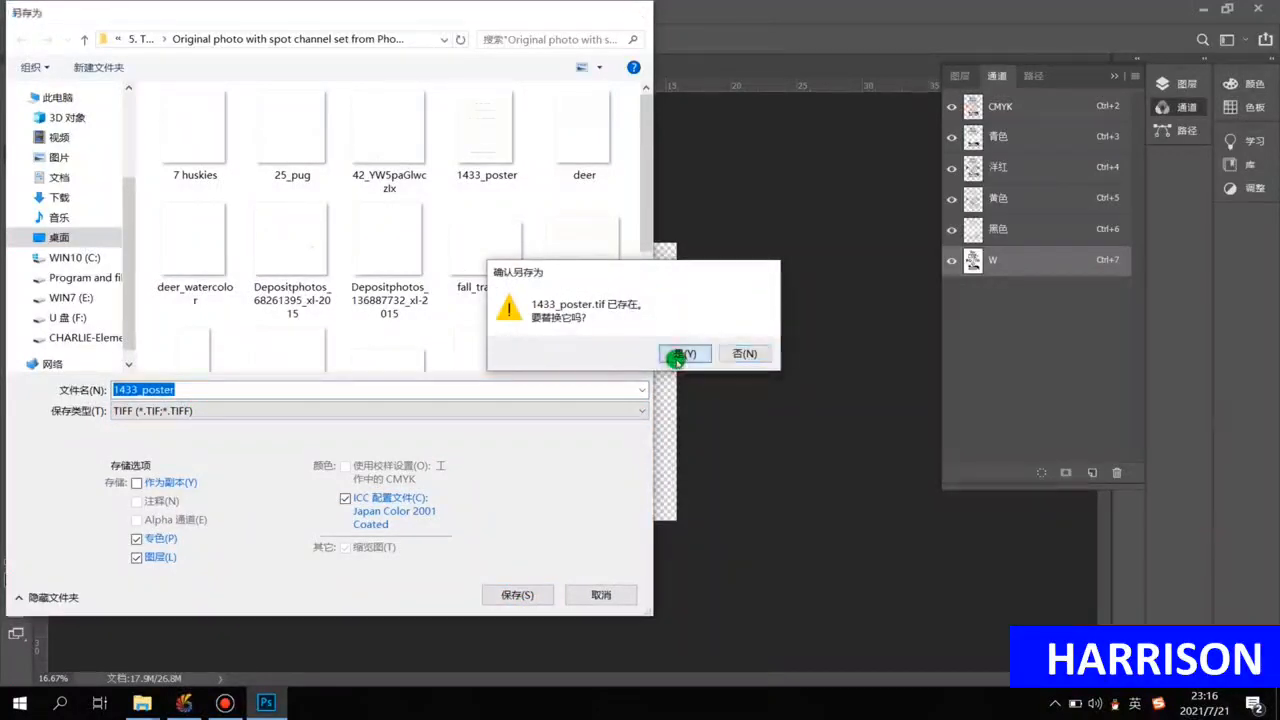
{"action": "left_click", "coordinate": [788, 142]}
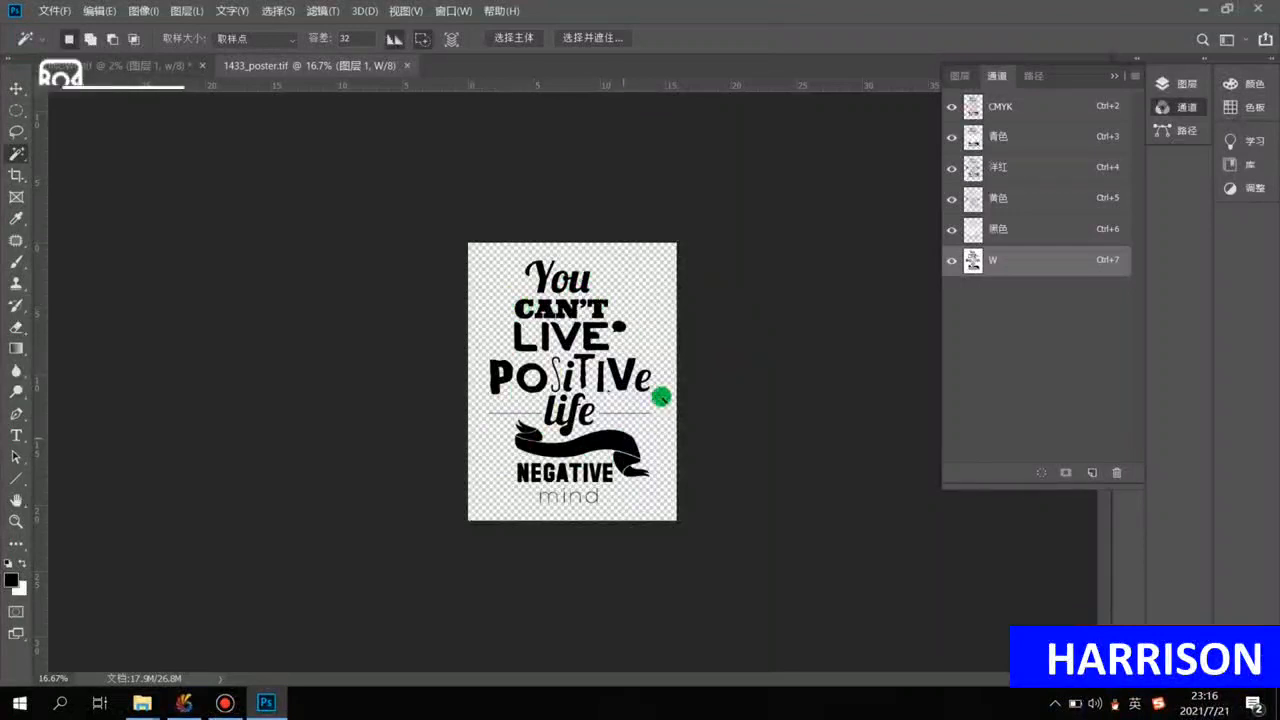
Toggle the visibility of the W channel to compare the spot layer with the coloured lettering.
{"action": "left_click", "coordinate": [952, 260]}
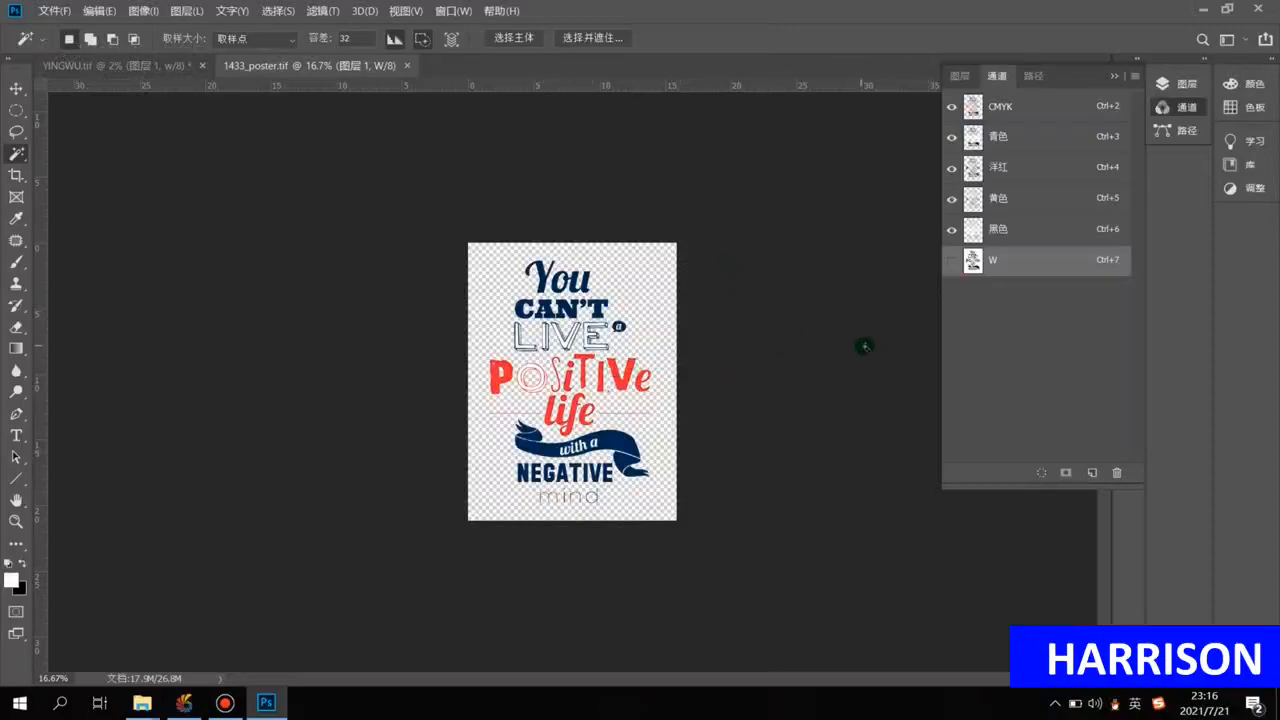
{"action": "left_click", "coordinate": [956, 261]}
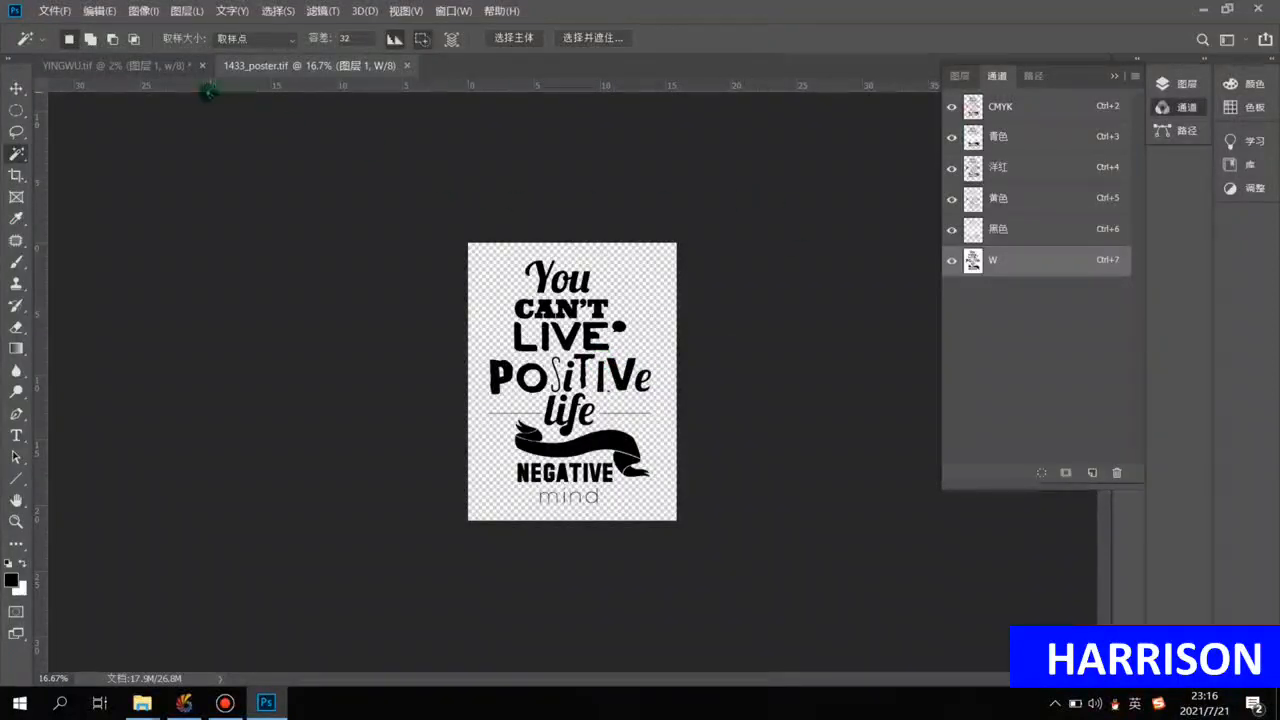
Minimize Photoshop and switch to RIPrint with its empty Untitled1 canvas.
{"action": "left_click", "coordinate": [1200, 8]}
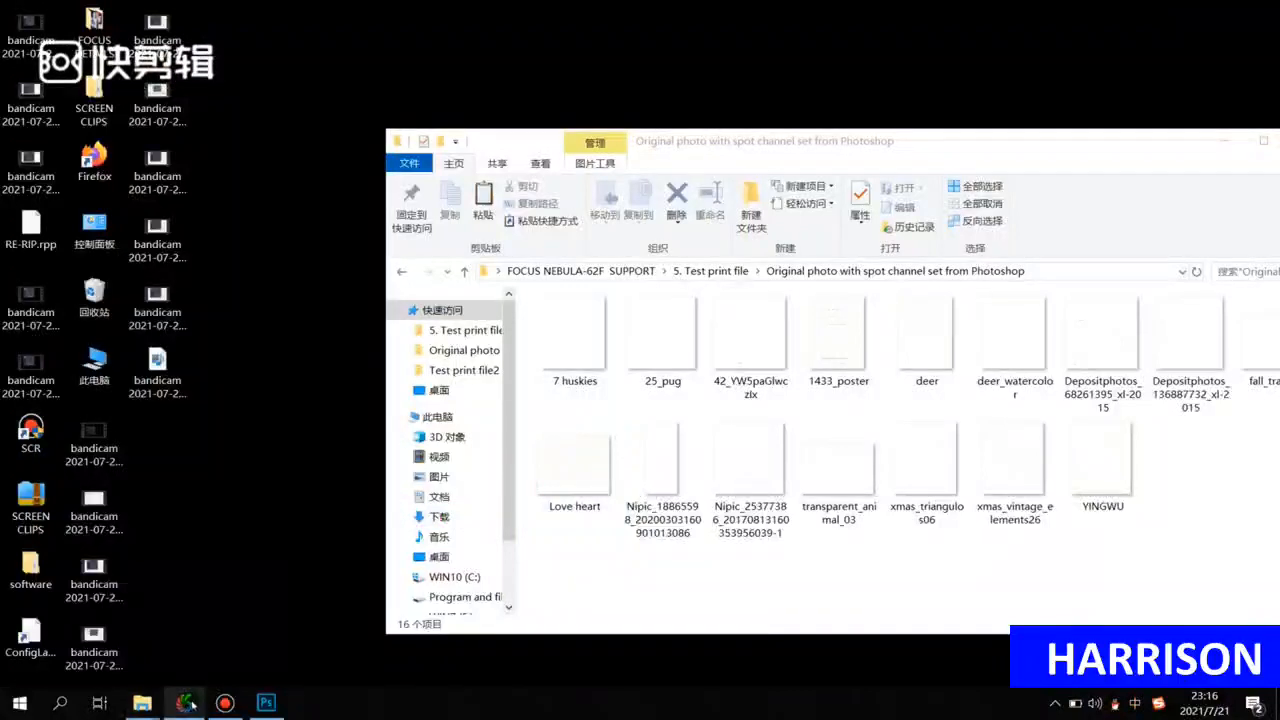
{"action": "mouse_move", "coordinate": [191, 706]}
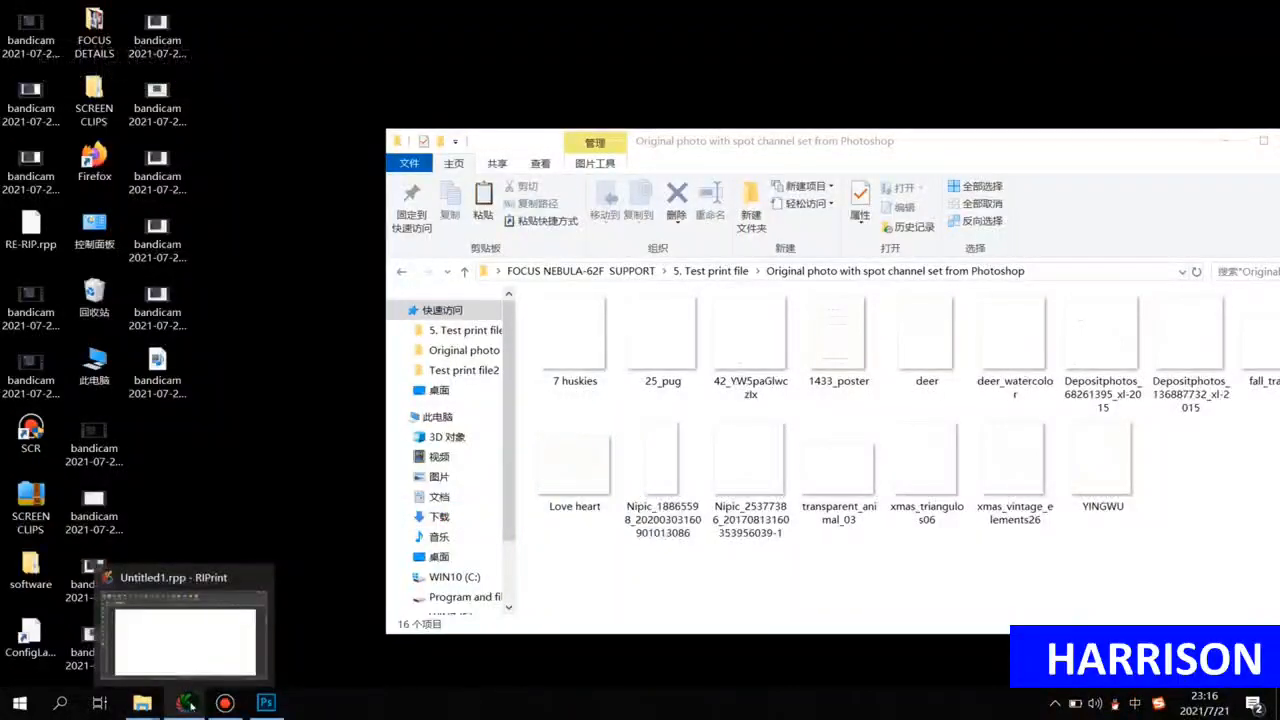
{"action": "left_click", "coordinate": [186, 703]}
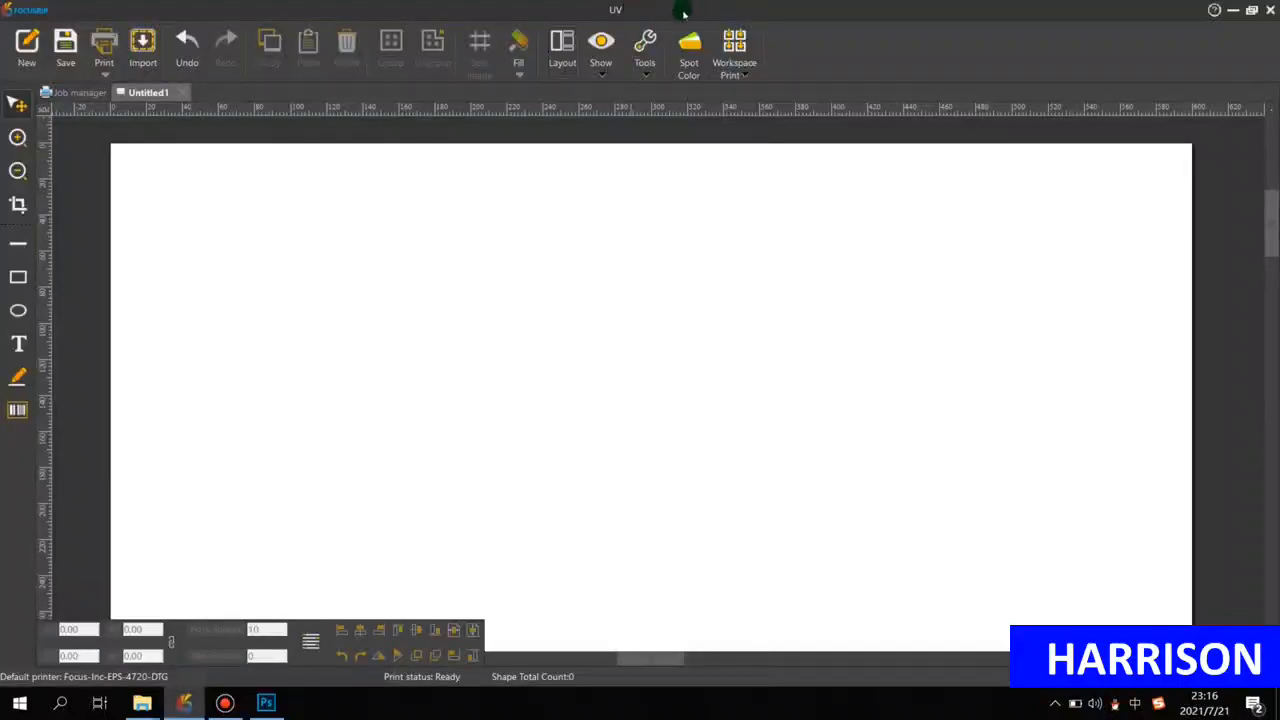
{"action": "left_click", "coordinate": [531, 260]}
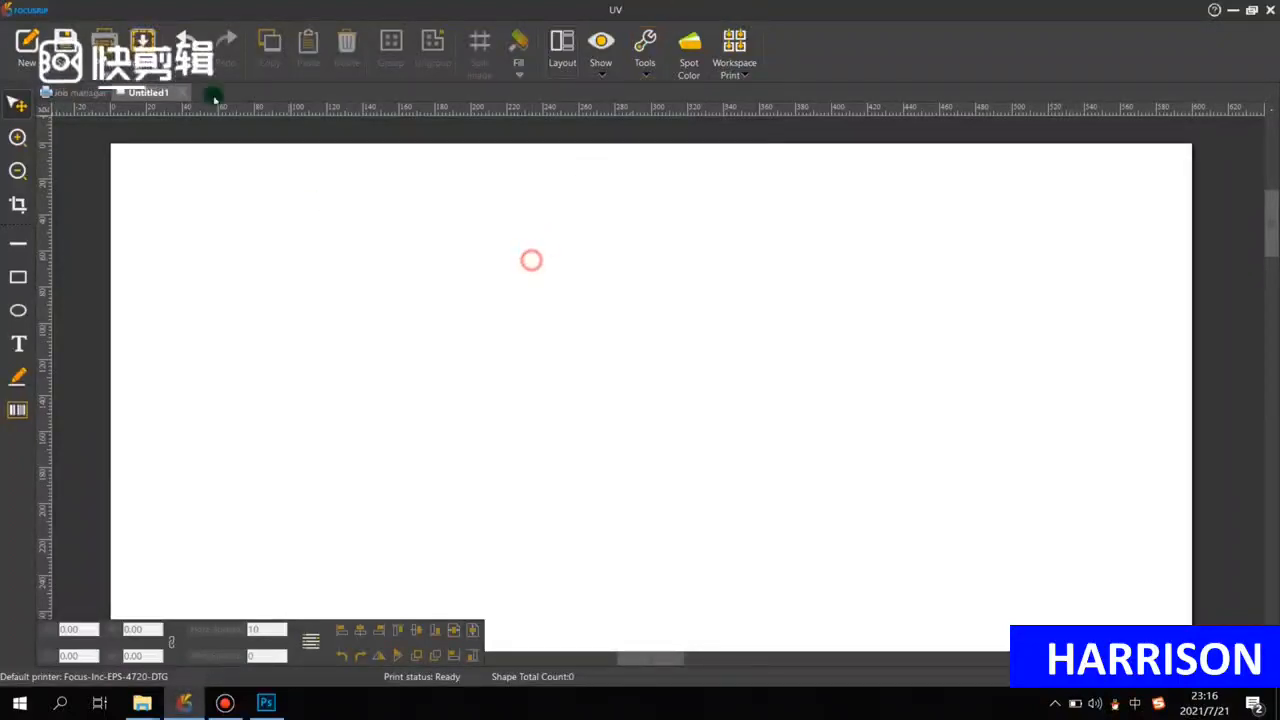
Start an image import and browse to the "Original photo with spot channel set from Photoshop" folder inside 5. Test print file.
{"action": "left_click", "coordinate": [143, 45]}
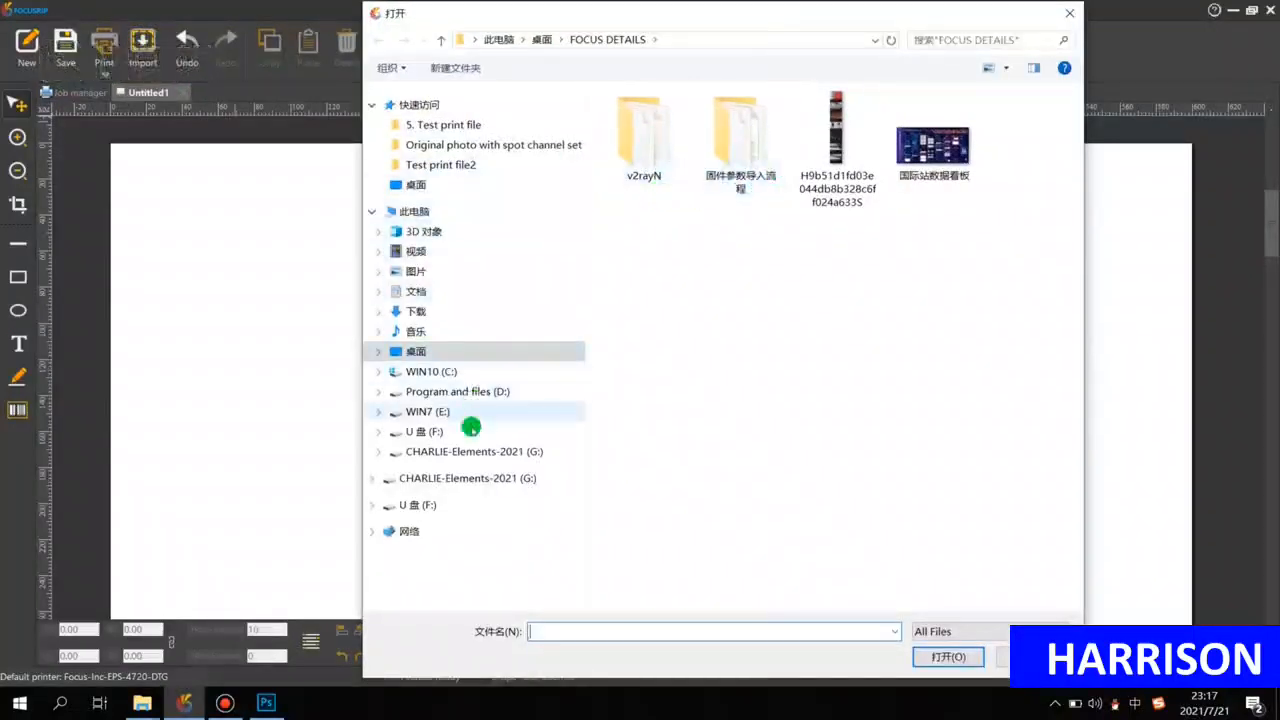
{"action": "left_click", "coordinate": [497, 146]}
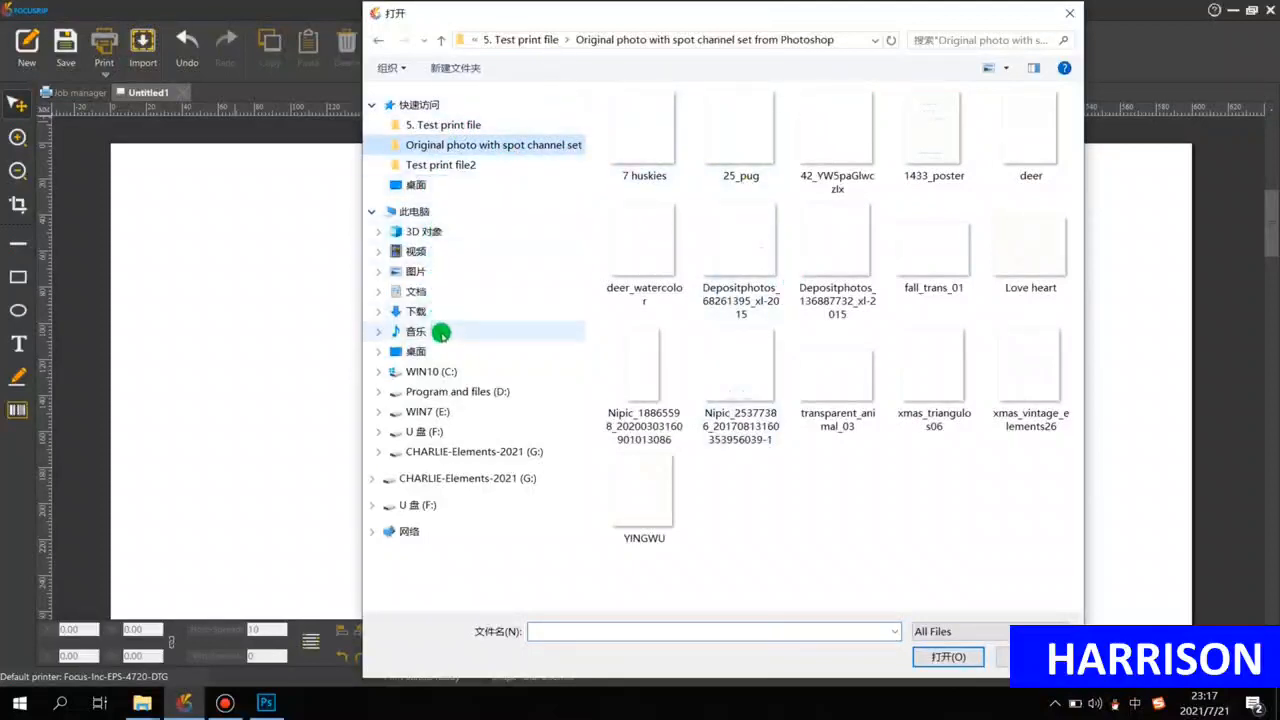
{"action": "left_click", "coordinate": [423, 184]}
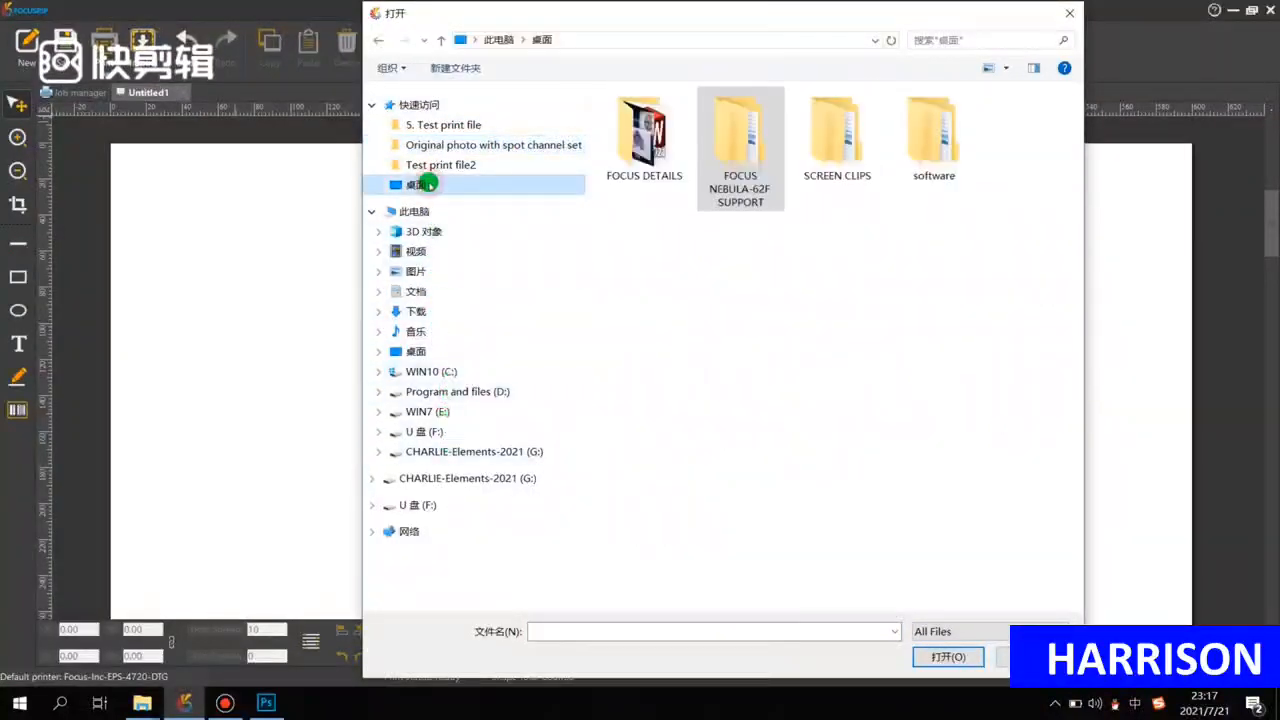
{"action": "left_click", "coordinate": [718, 307]}
{"action": "double_click", "coordinate": [740, 190]}
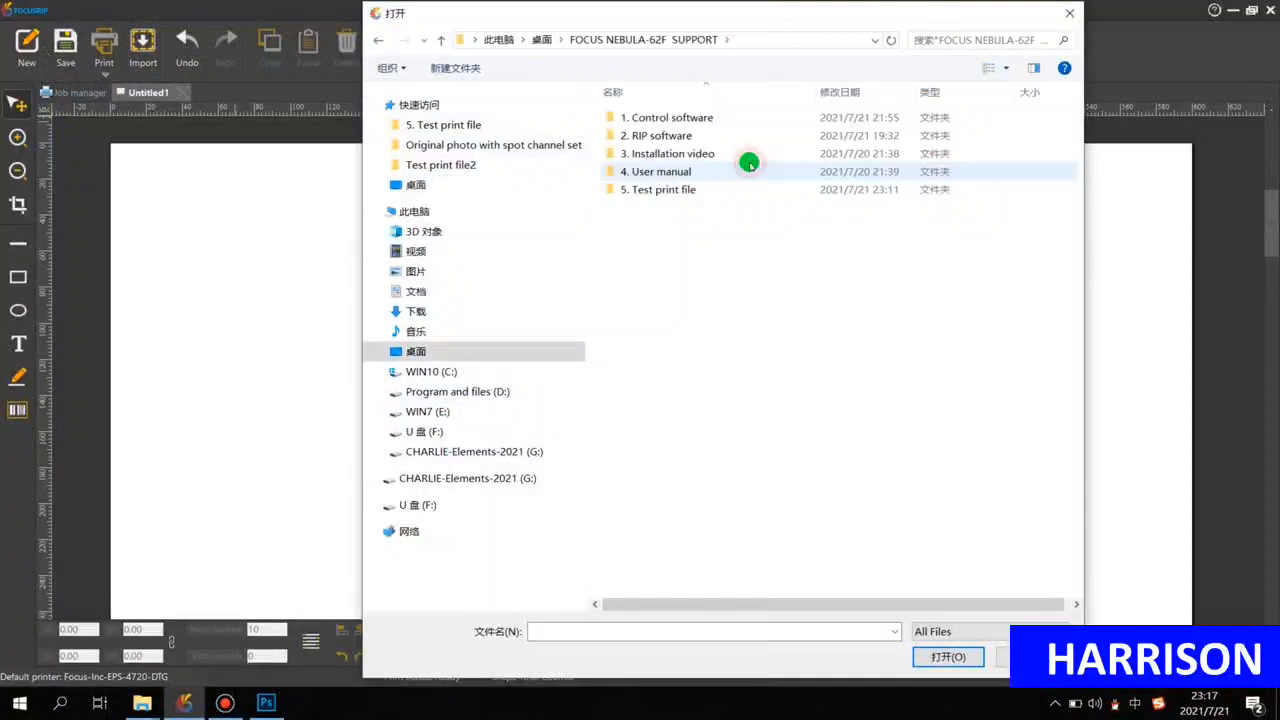
{"action": "left_click", "coordinate": [665, 190]}
{"action": "double_click", "coordinate": [665, 190]}
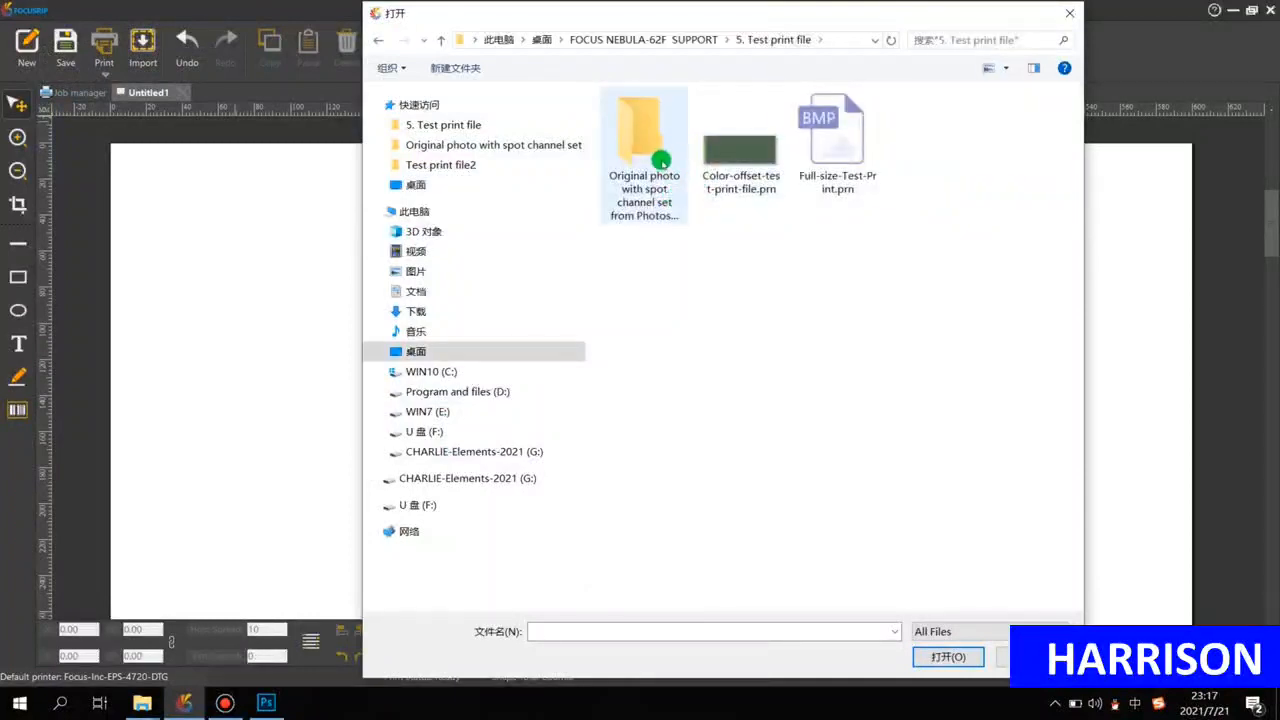
{"action": "left_click", "coordinate": [648, 160]}
{"action": "double_click", "coordinate": [648, 160]}
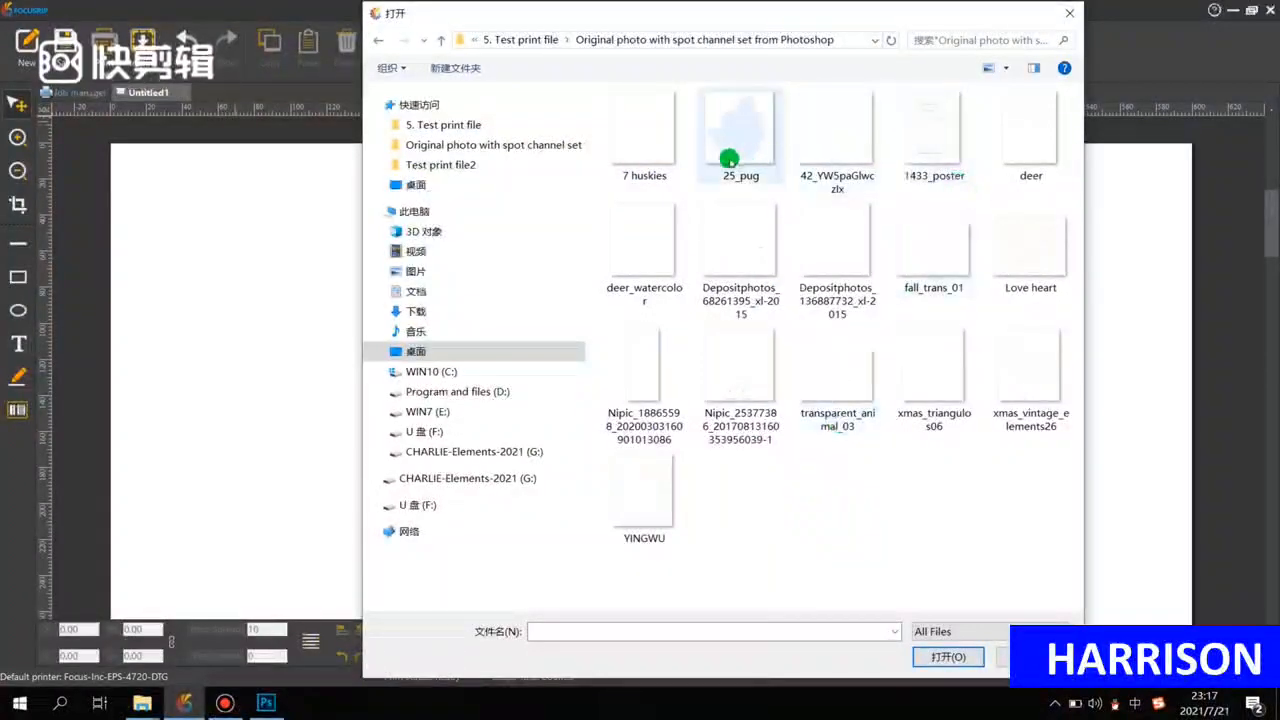
Choose the files 7 huskies, 25_pug, 42_YW5paGlwczlx and 1433_poster for import.
{"action": "left_click", "coordinate": [683, 137]}
{"action": "left_click", "coordinate": [727, 142], "text": "ctrl"}
{"action": "left_click", "coordinate": [818, 133], "text": "ctrl"}
{"action": "left_click", "coordinate": [920, 136], "text": "ctrl"}
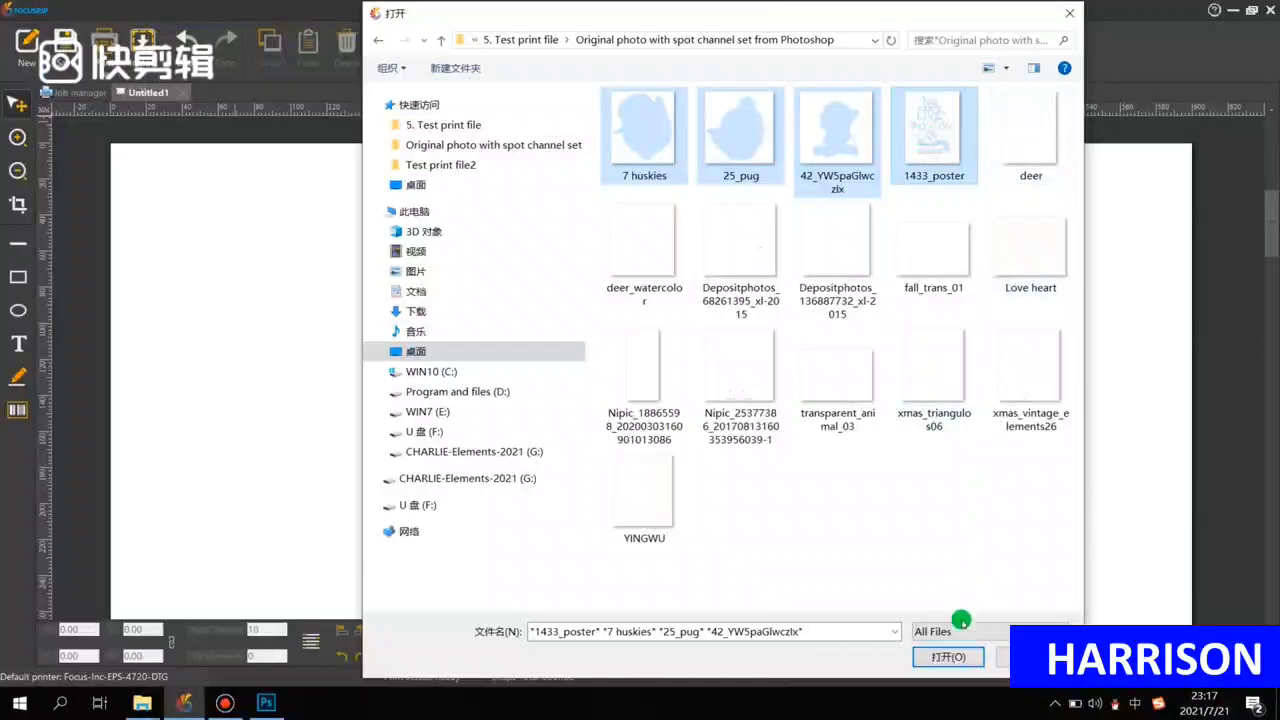
{"action": "left_click", "coordinate": [947, 657]}
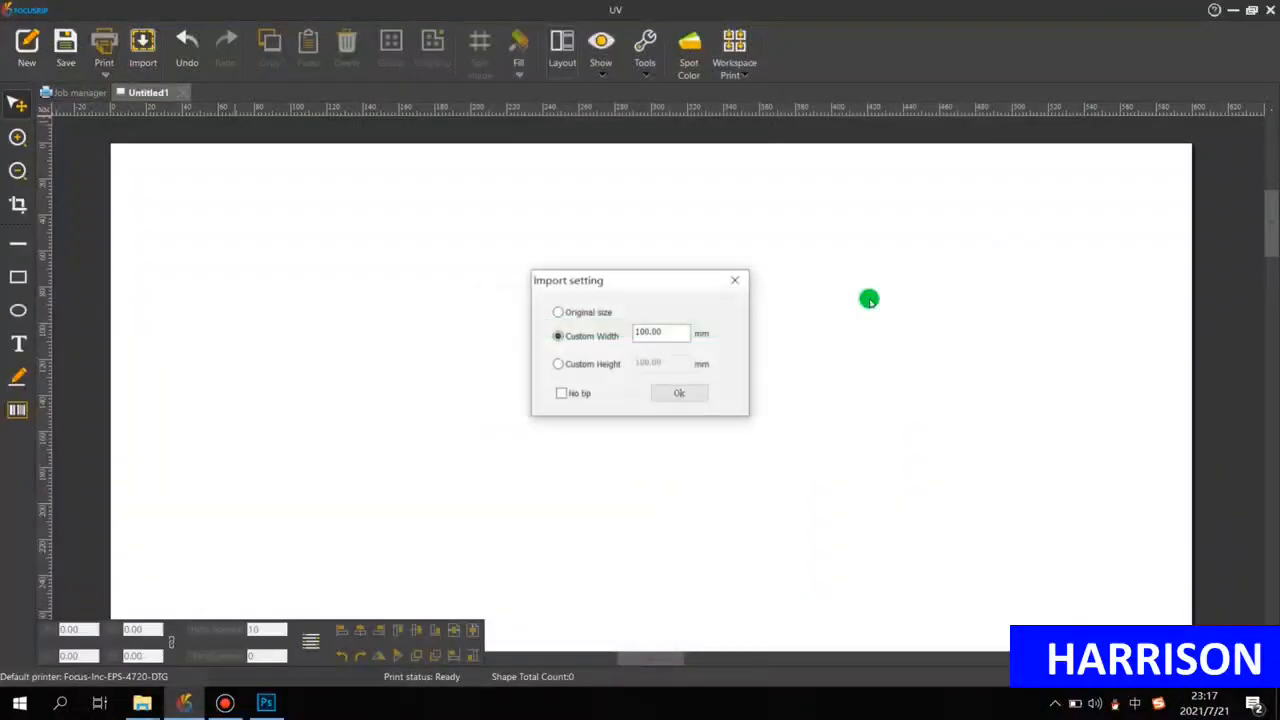
Import the four images with a custom width of 150 mm and deselect them on the canvas.
{"action": "double_click", "coordinate": [662, 332]}
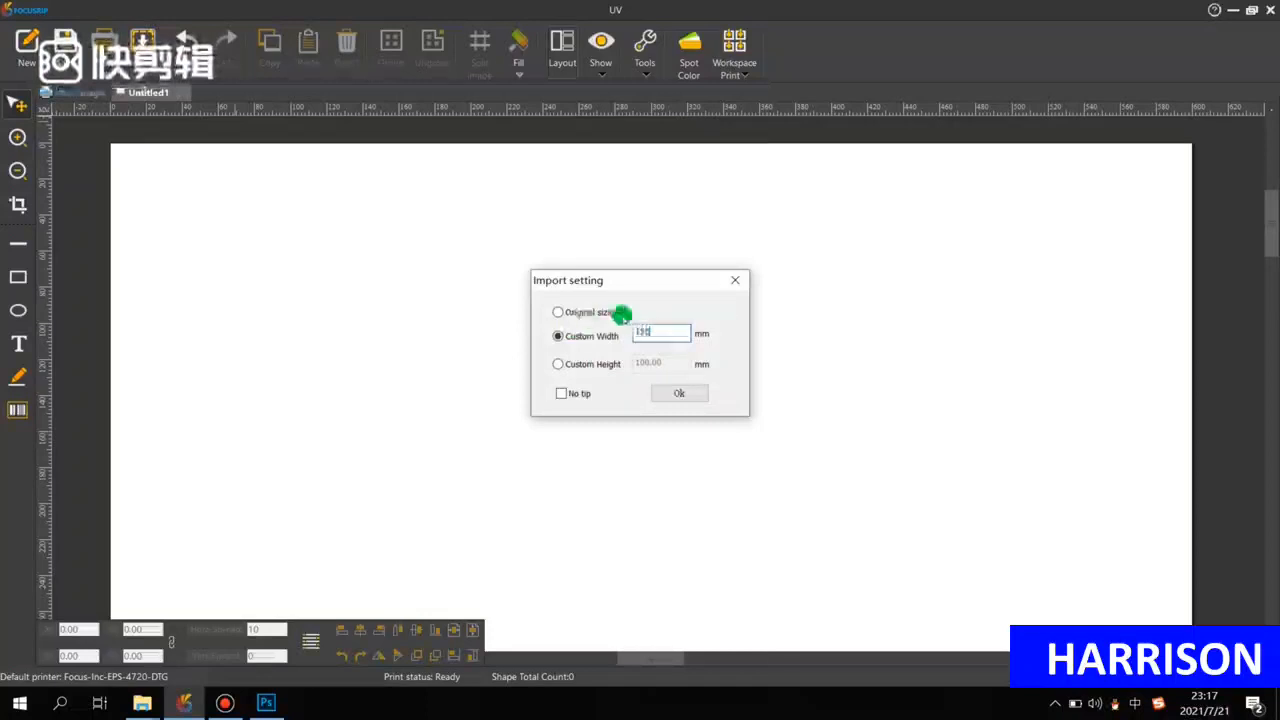
{"action": "left_click", "coordinate": [683, 392]}
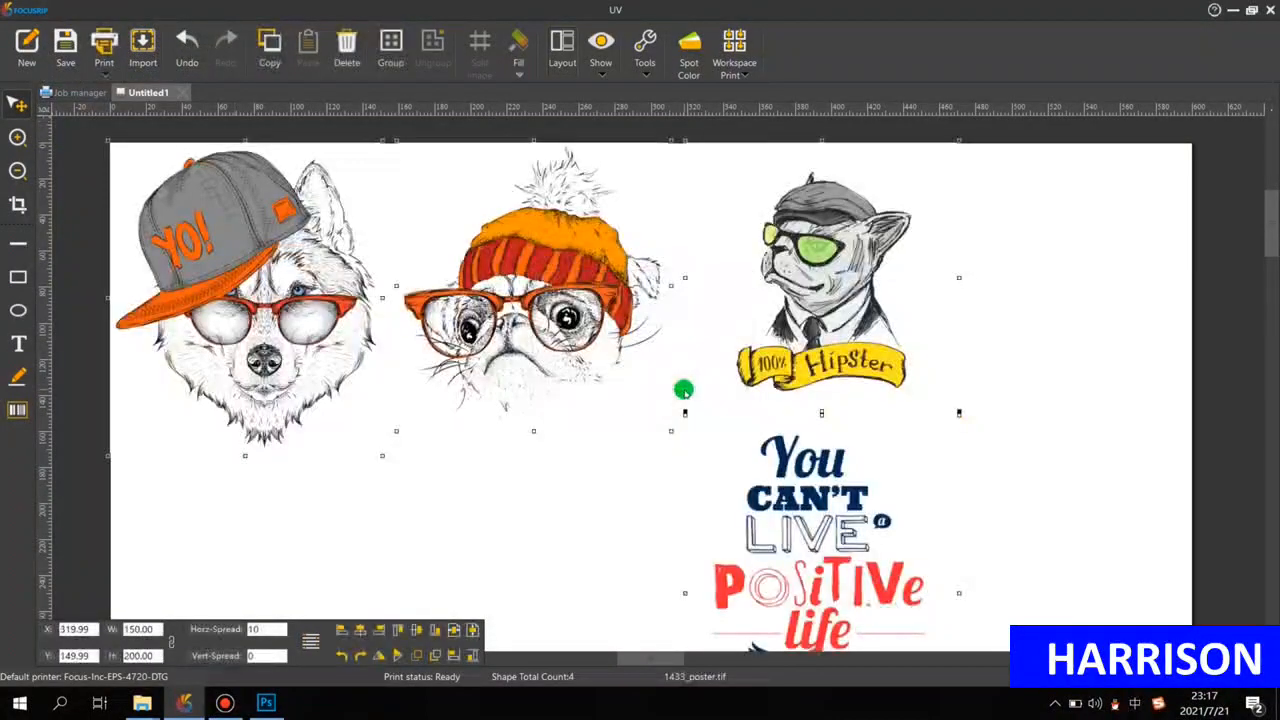
{"action": "left_click", "coordinate": [1010, 501]}
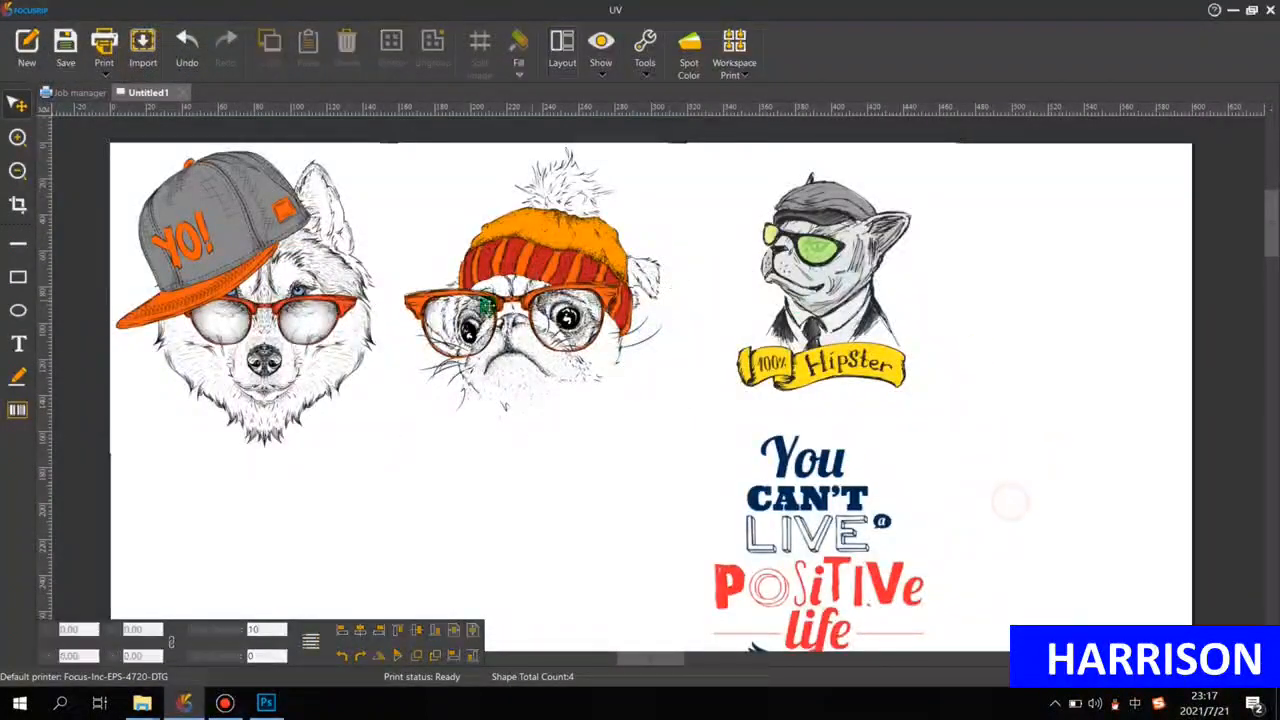
Set the canvas size to 60 cm wide and 120 cm high with all edges at 0 mm.
{"action": "left_click", "coordinate": [45, 13]}
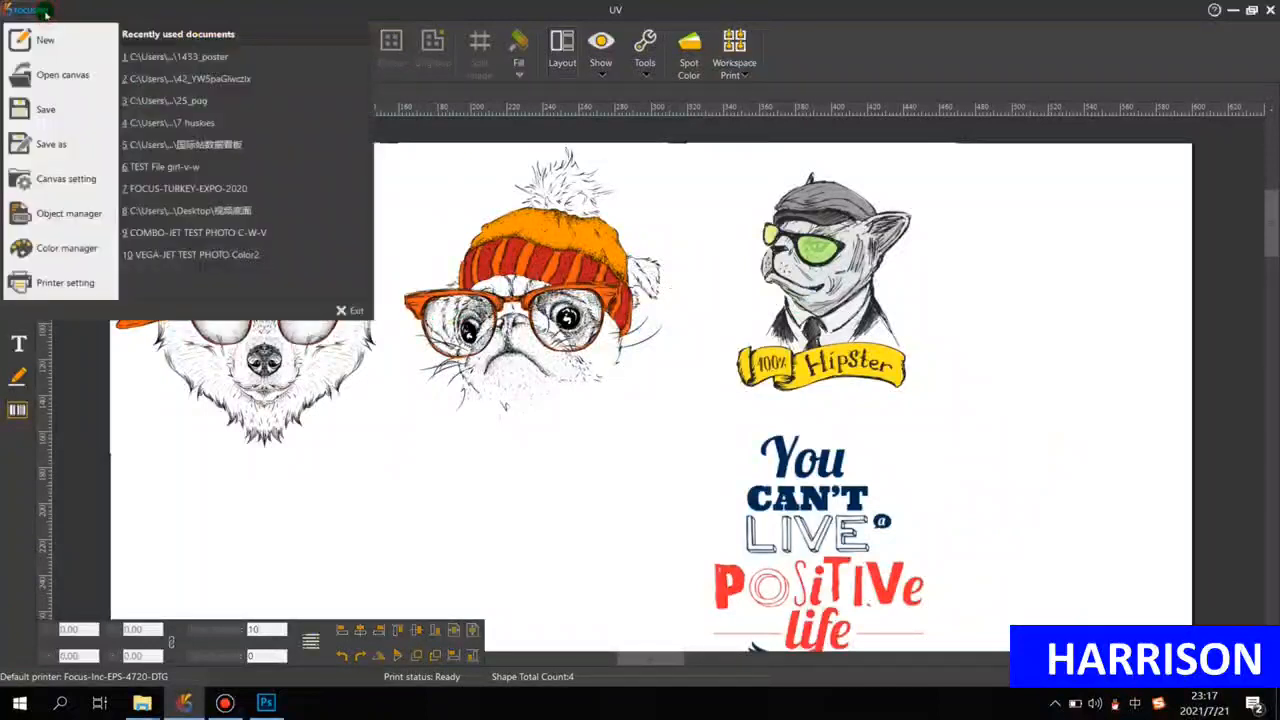
{"action": "left_click", "coordinate": [59, 186]}
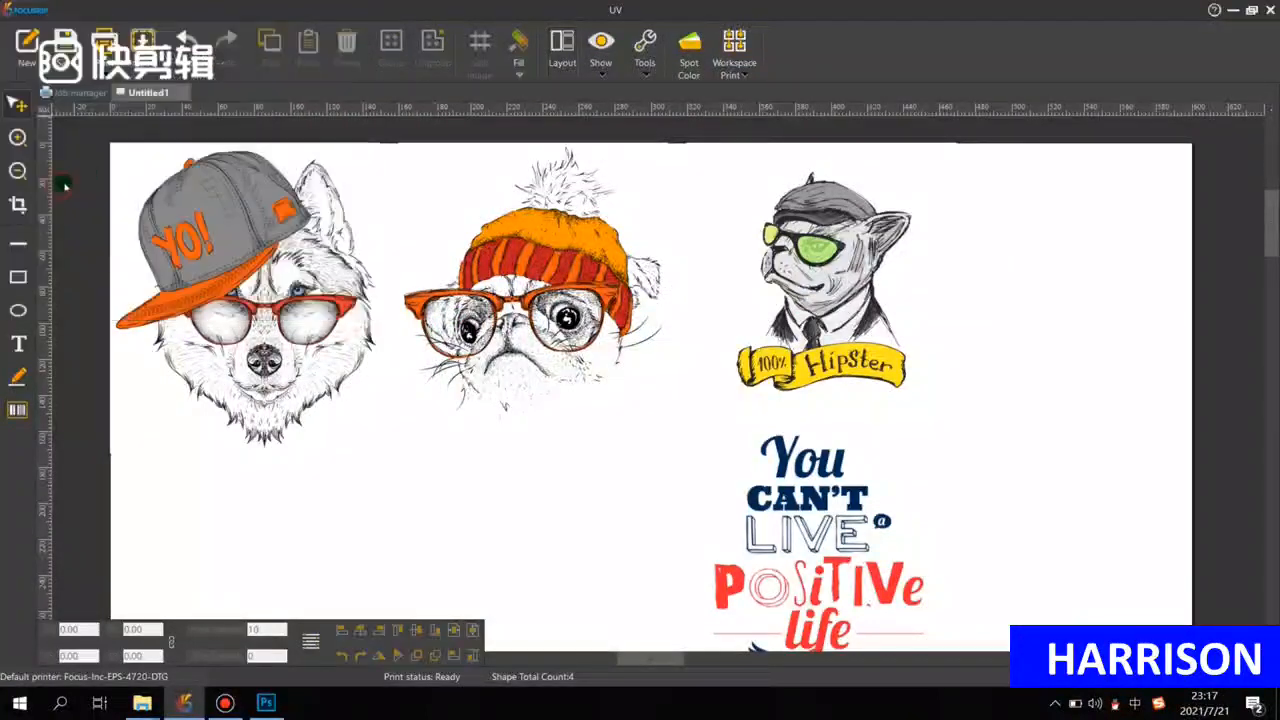
{"action": "left_click", "coordinate": [541, 294]}
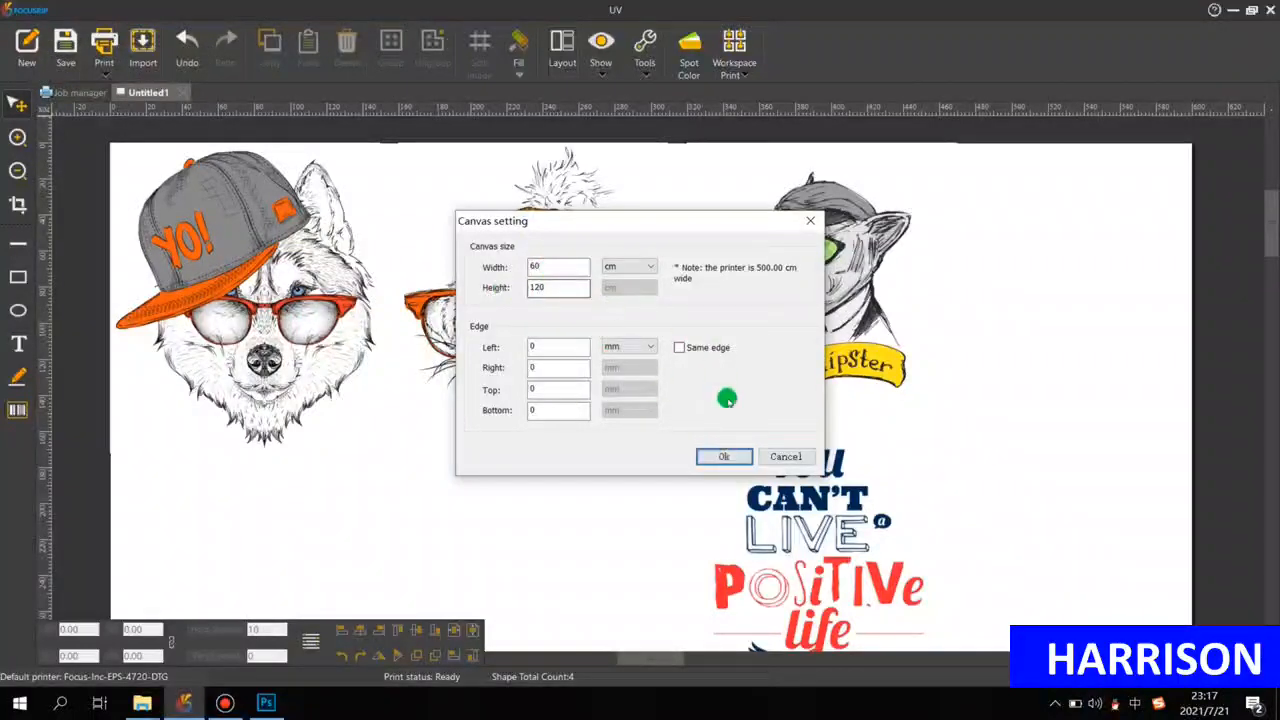
{"action": "left_click", "coordinate": [724, 453]}
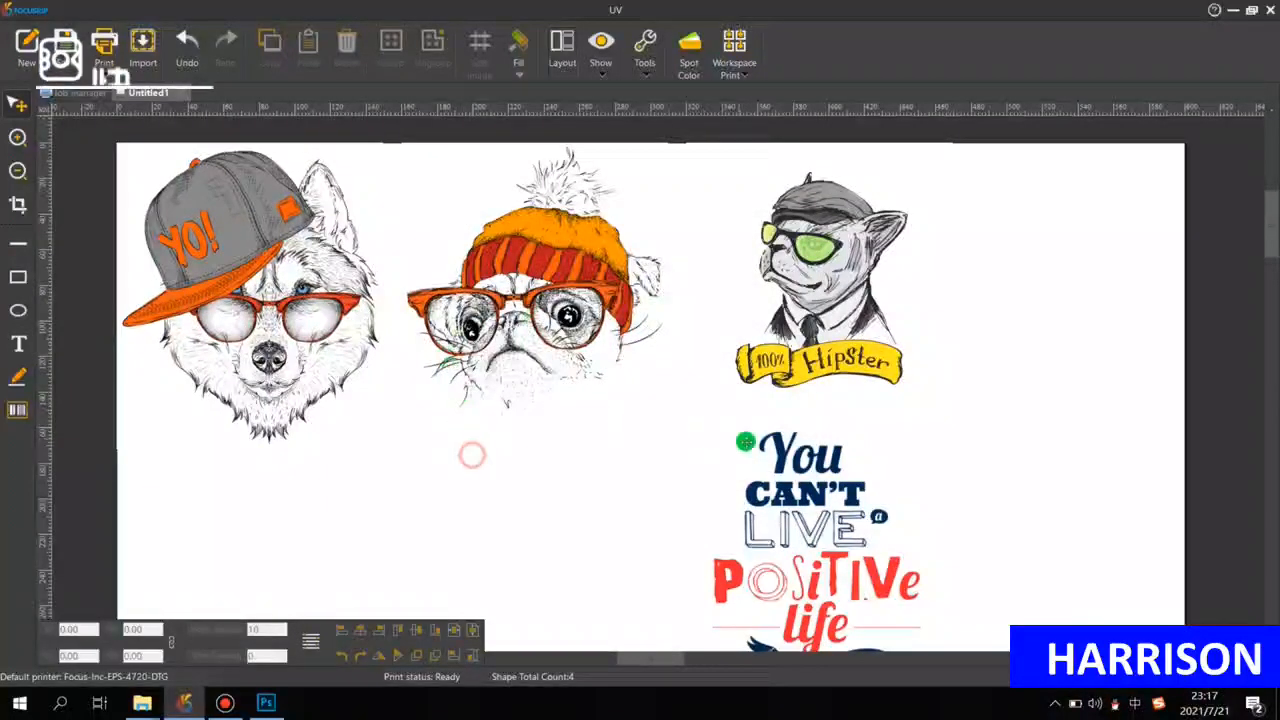
Move the poster to the end of the row and give all four images a 150 × 172.62 mm output size.
{"action": "left_click_drag", "start_coordinate": [800, 553], "coordinate": [1015, 357]}
{"action": "left_click_drag", "start_coordinate": [1205, 537], "coordinate": [167, 163]}
{"action": "right_click", "coordinate": [259, 263]}
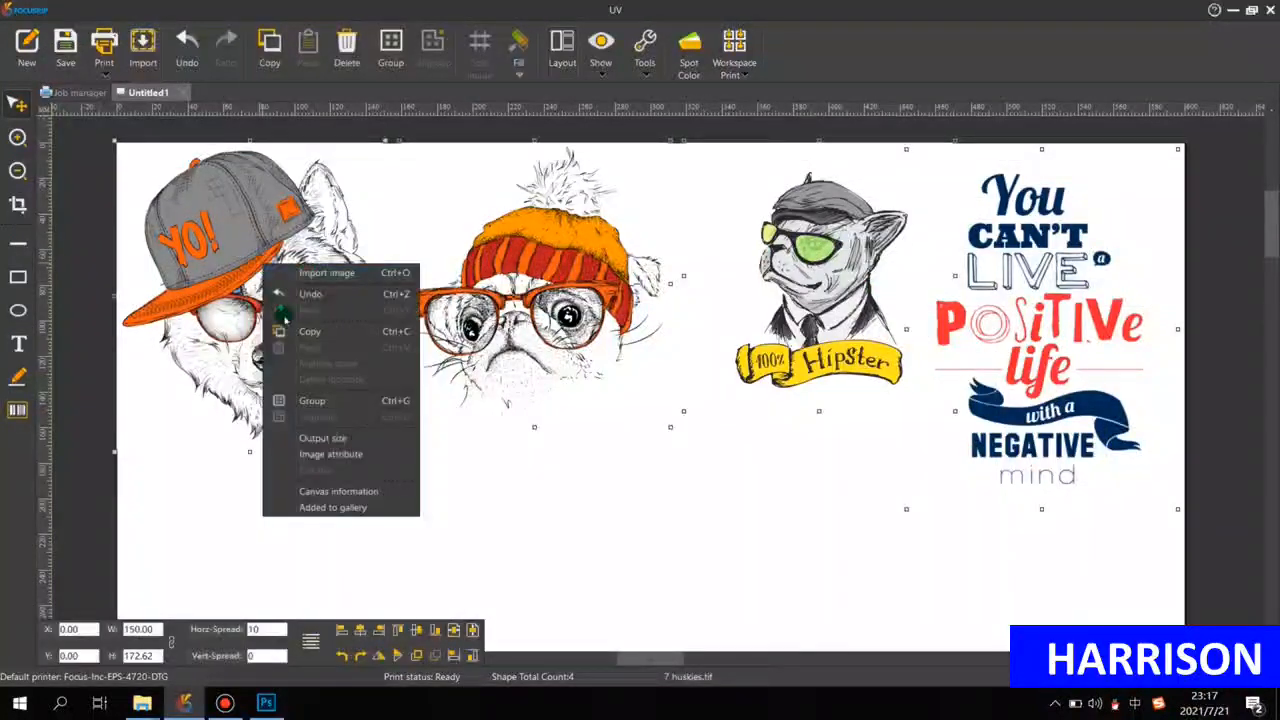
{"action": "left_click", "coordinate": [335, 438]}
{"action": "left_click", "coordinate": [686, 416]}
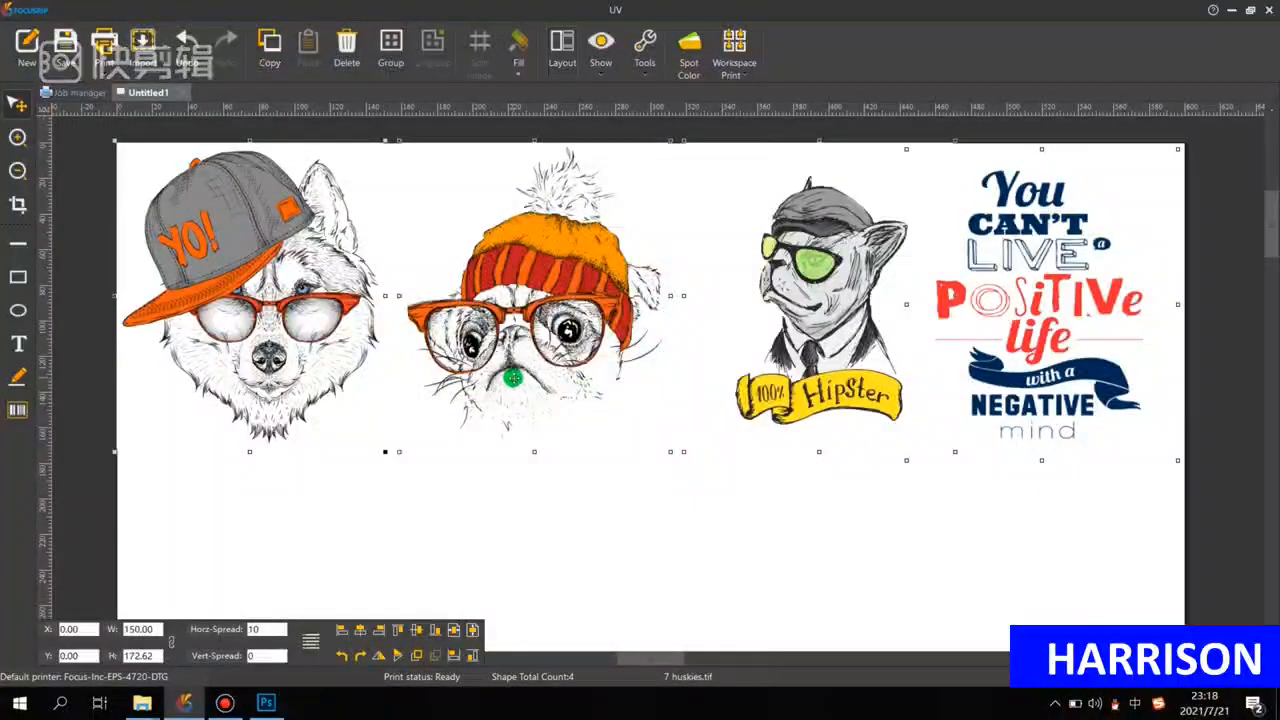
Try centring the four images left and right, undo it, and centre them top and bottom along one row.
{"action": "left_click", "coordinate": [361, 632]}
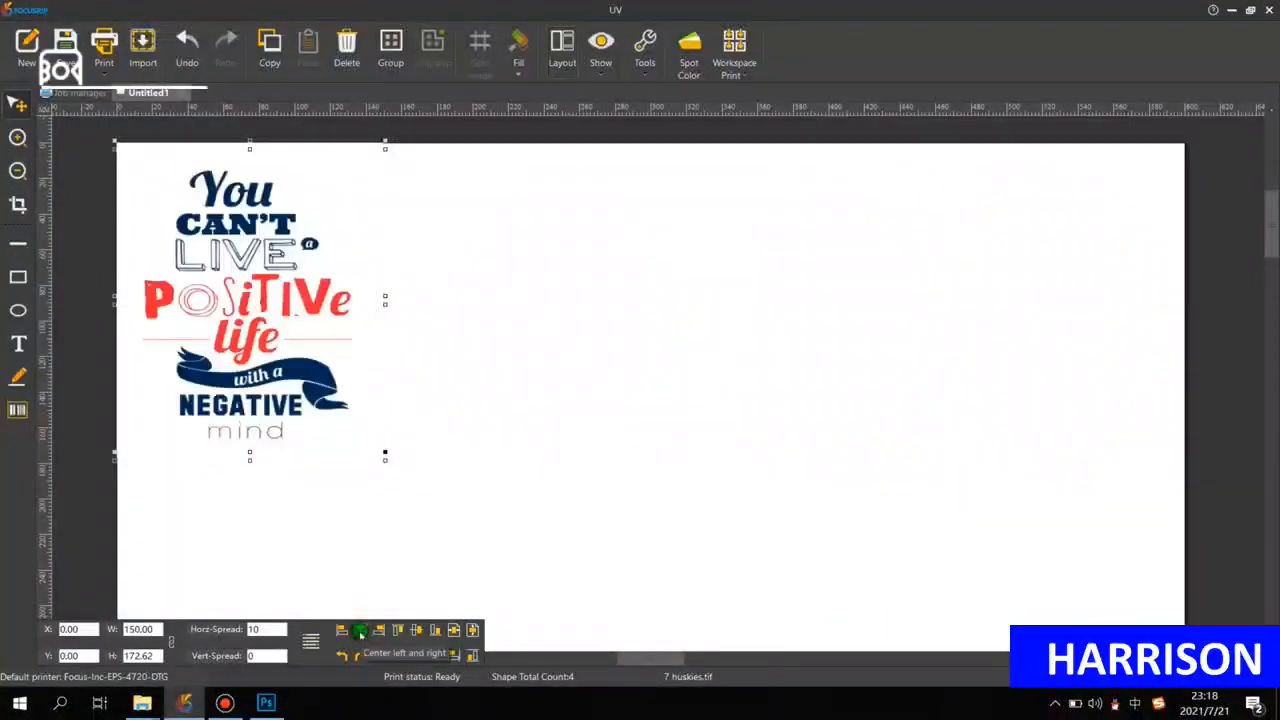
{"action": "left_click", "coordinate": [186, 40]}
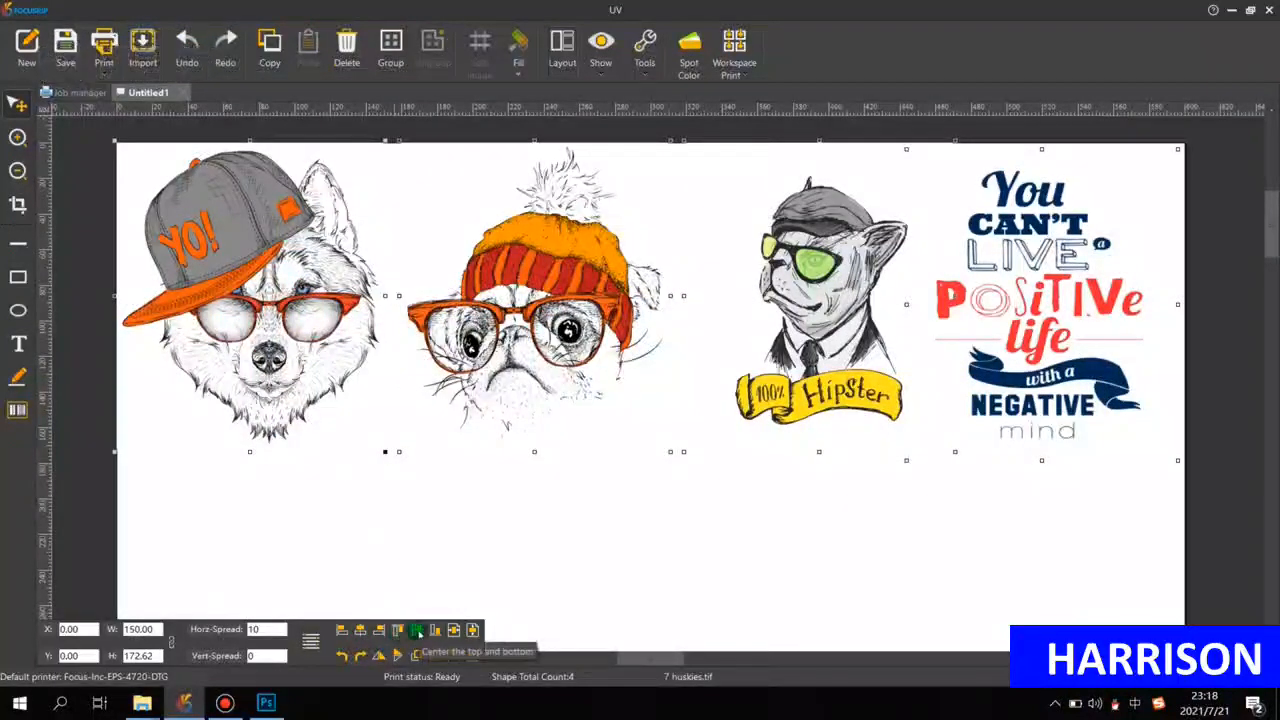
{"action": "left_click", "coordinate": [416, 631]}
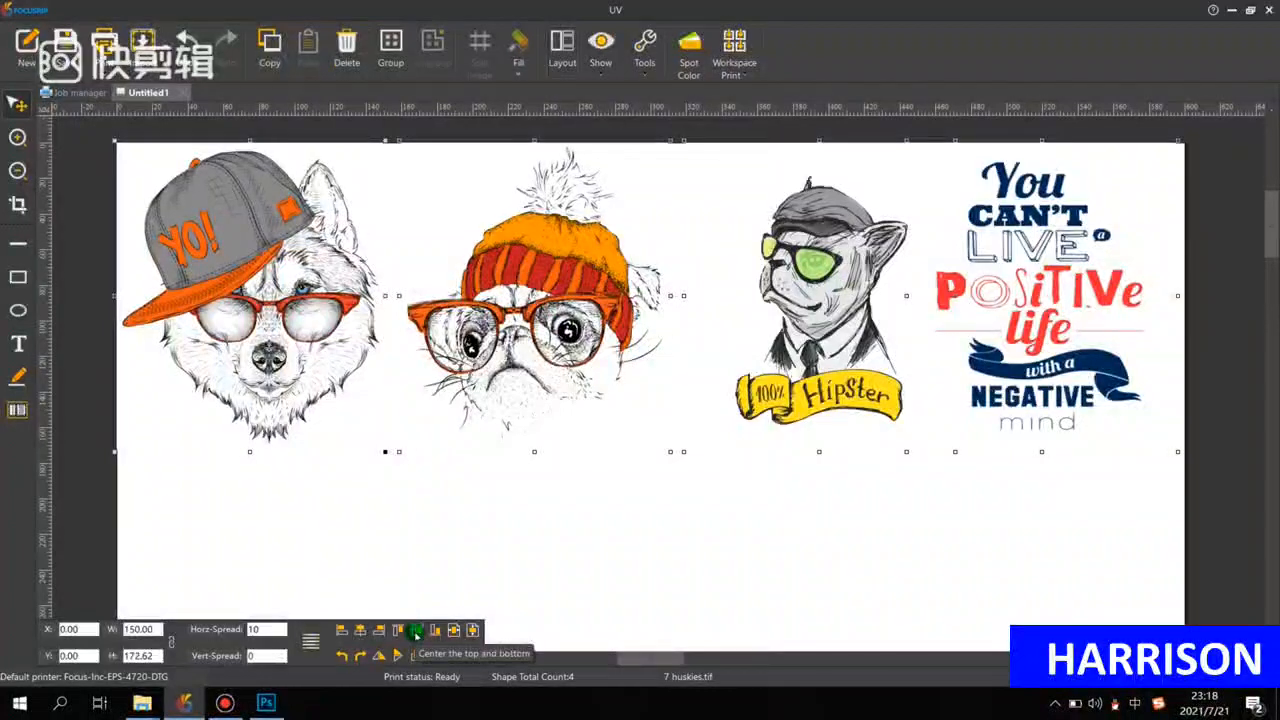
Reposition the row of four images on the canvas with its first image at about X 2.3 mm, Y 17.6 mm.
{"action": "left_click", "coordinate": [568, 299]}
{"action": "left_click_drag", "start_coordinate": [568, 299], "coordinate": [577, 309]}
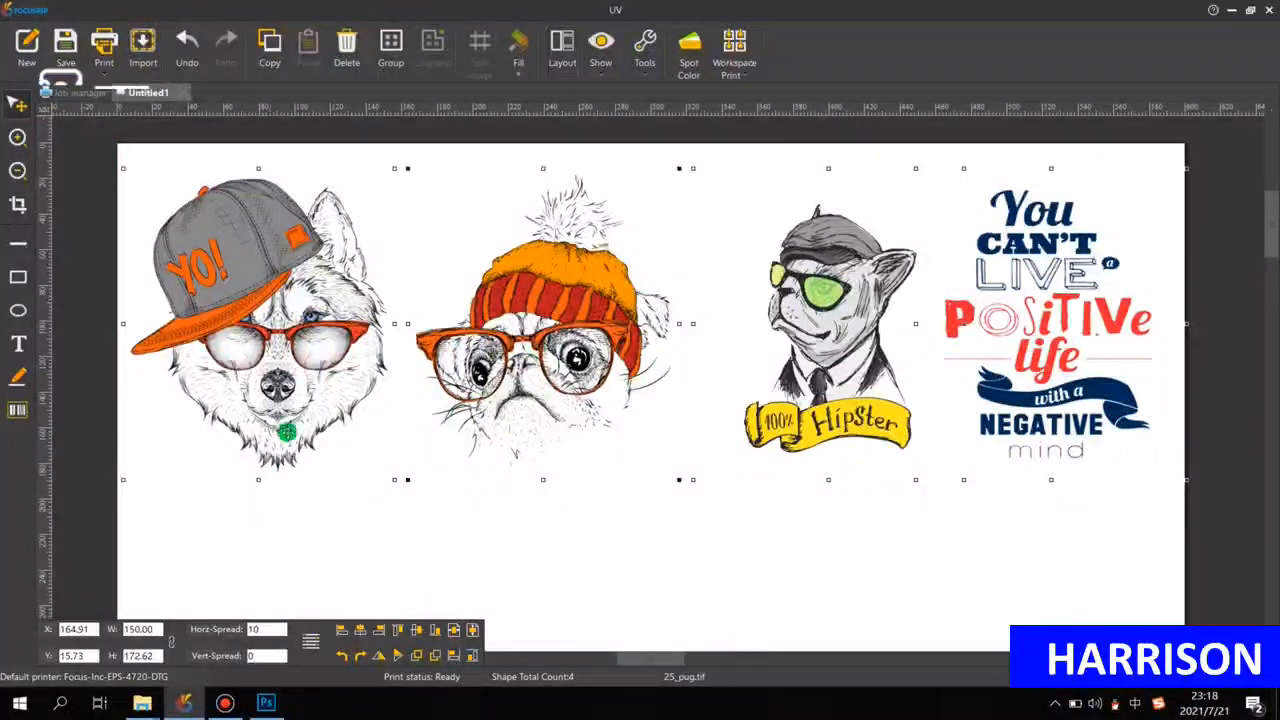
{"action": "left_click", "coordinate": [245, 251]}
{"action": "left_click_drag", "start_coordinate": [245, 251], "coordinate": [279, 322]}
{"action": "left_click_drag", "start_coordinate": [723, 315], "coordinate": [591, 251]}
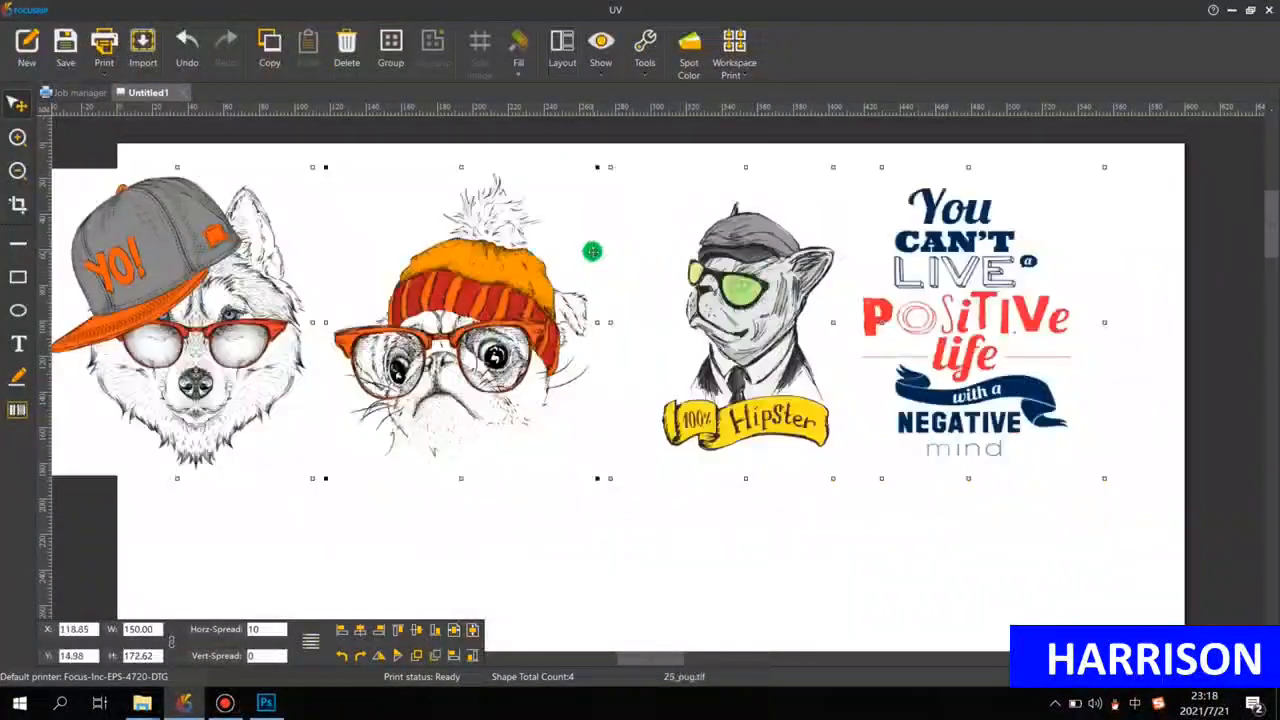
{"action": "left_click_drag", "start_coordinate": [196, 311], "coordinate": [273, 316]}
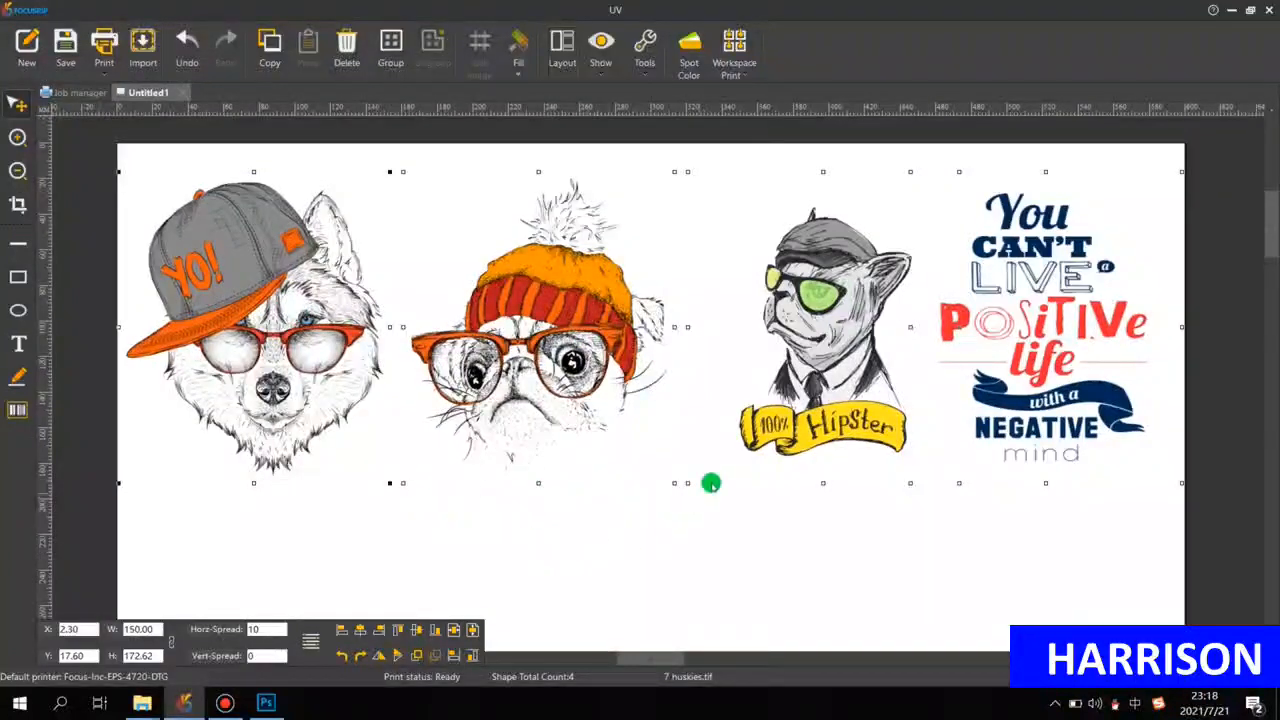
Deselect the row and start another image import from the "Original photo with spot channel set from Photoshop" folder.
{"action": "scroll", "coordinate": [614, 549], "scroll_direction": "down", "scroll_amount": 1}
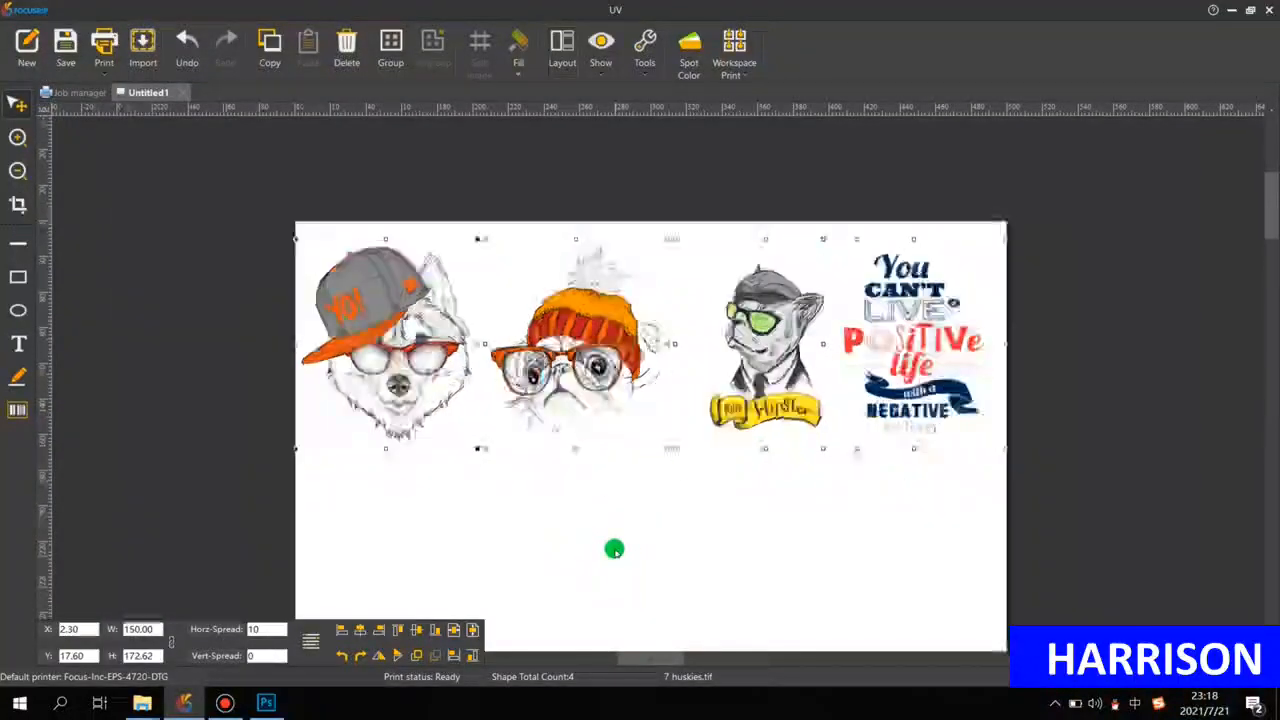
{"action": "scroll", "coordinate": [614, 549], "scroll_direction": "down", "scroll_amount": 1}
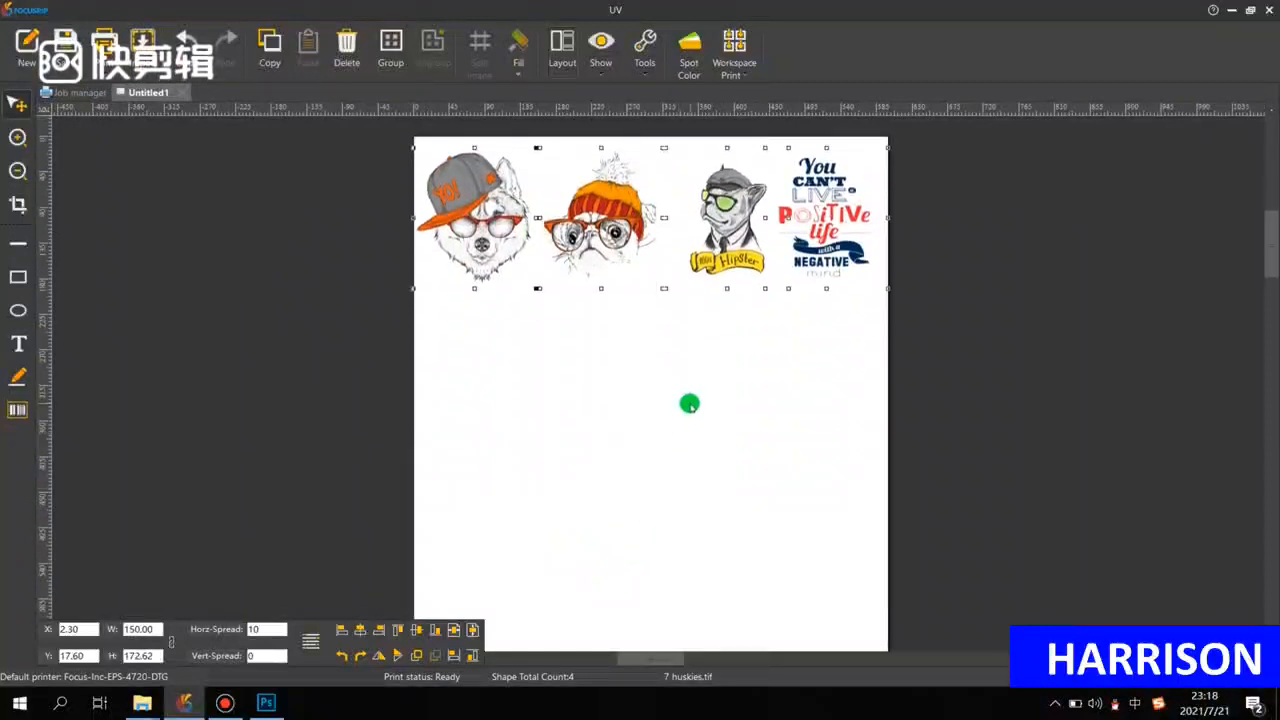
{"action": "left_click", "coordinate": [613, 410]}
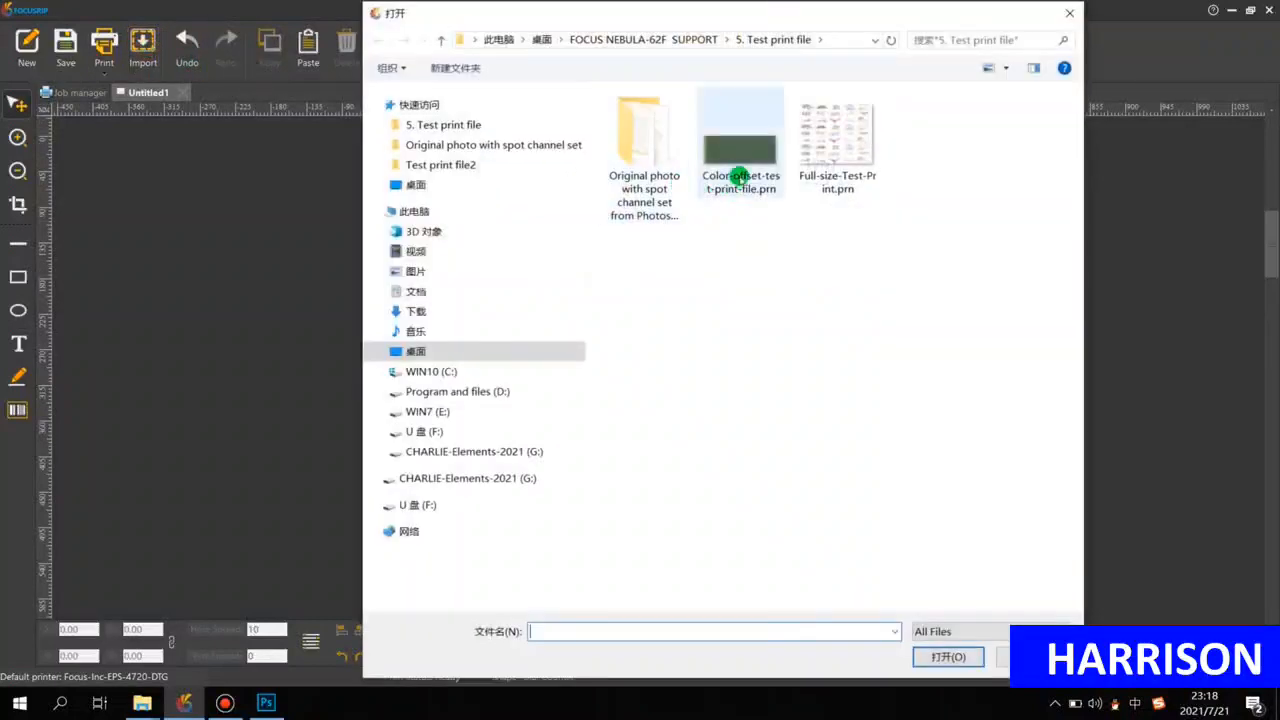
{"action": "double_click", "coordinate": [663, 159]}
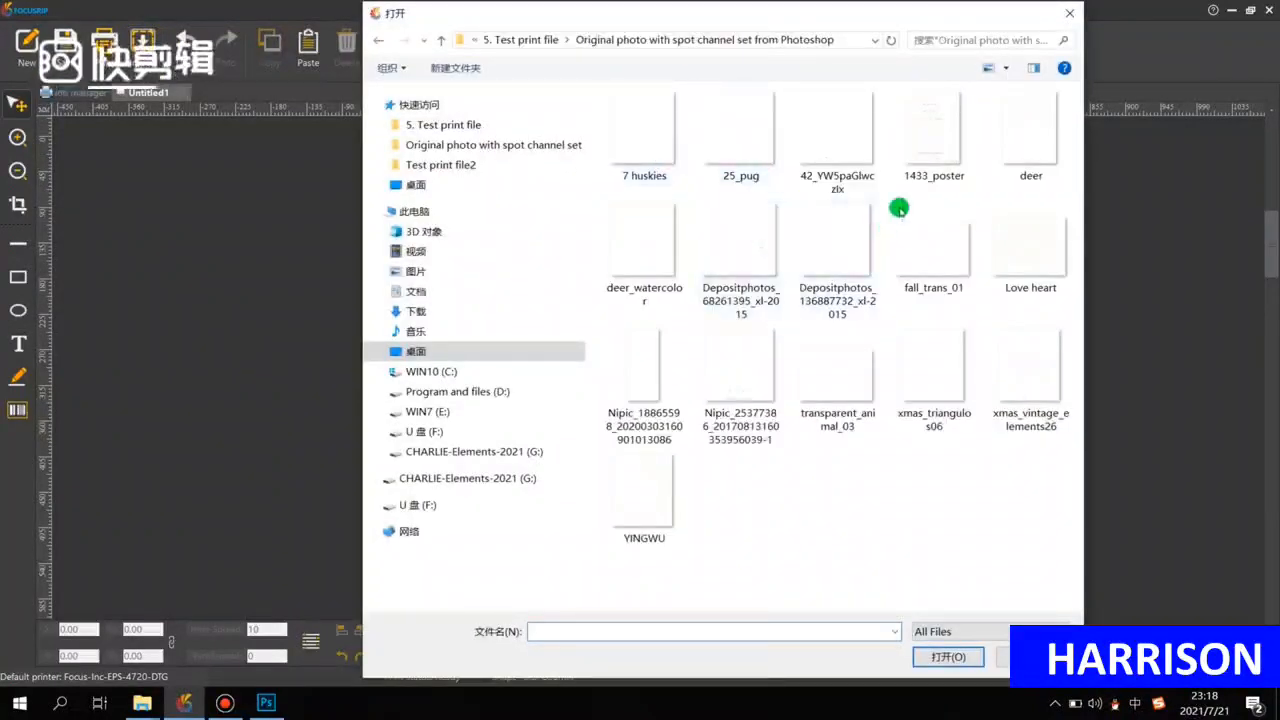
Import deer, deer_watercolor, Depositphotos_68261395_xl-2015 and Depositphotos_136887732_xl-2015 with a custom width of 150 mm.
{"action": "left_click", "coordinate": [926, 137]}
{"action": "left_click", "coordinate": [1029, 137], "text": "ctrl"}
{"action": "left_click", "coordinate": [836, 240], "text": "ctrl"}
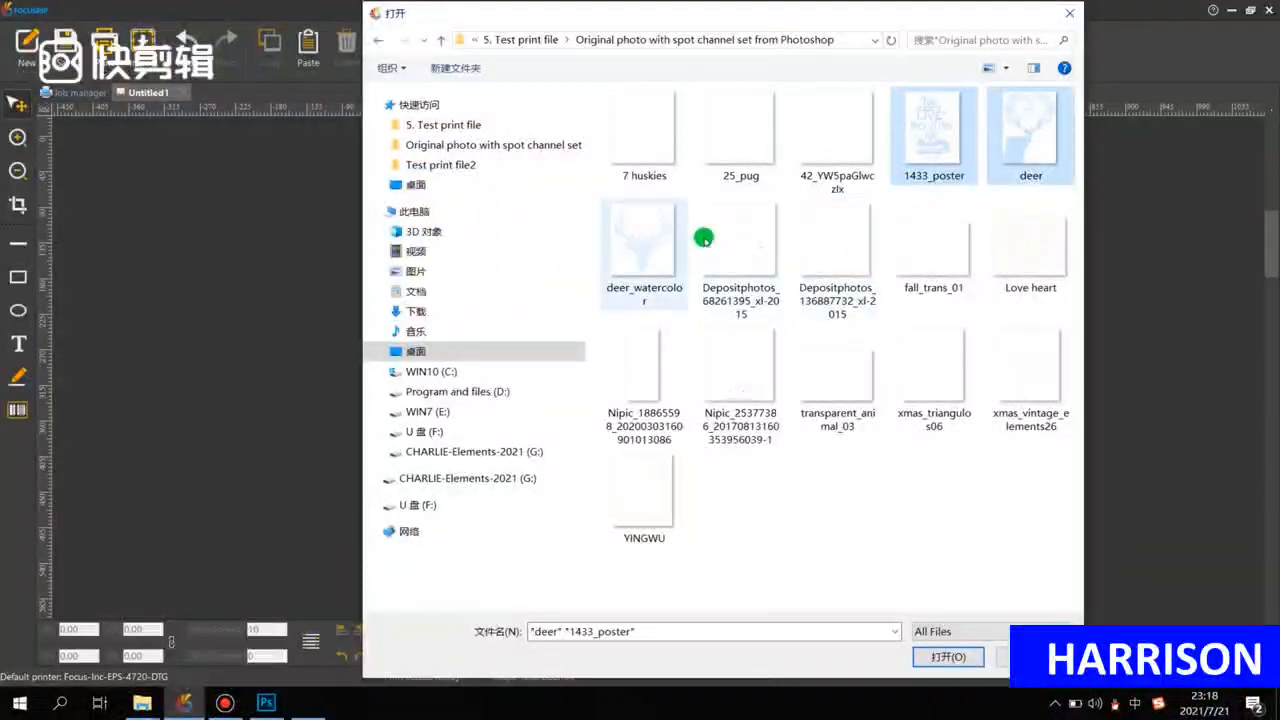
{"action": "left_click", "coordinate": [1050, 140]}
{"action": "left_click", "coordinate": [674, 229], "text": "ctrl"}
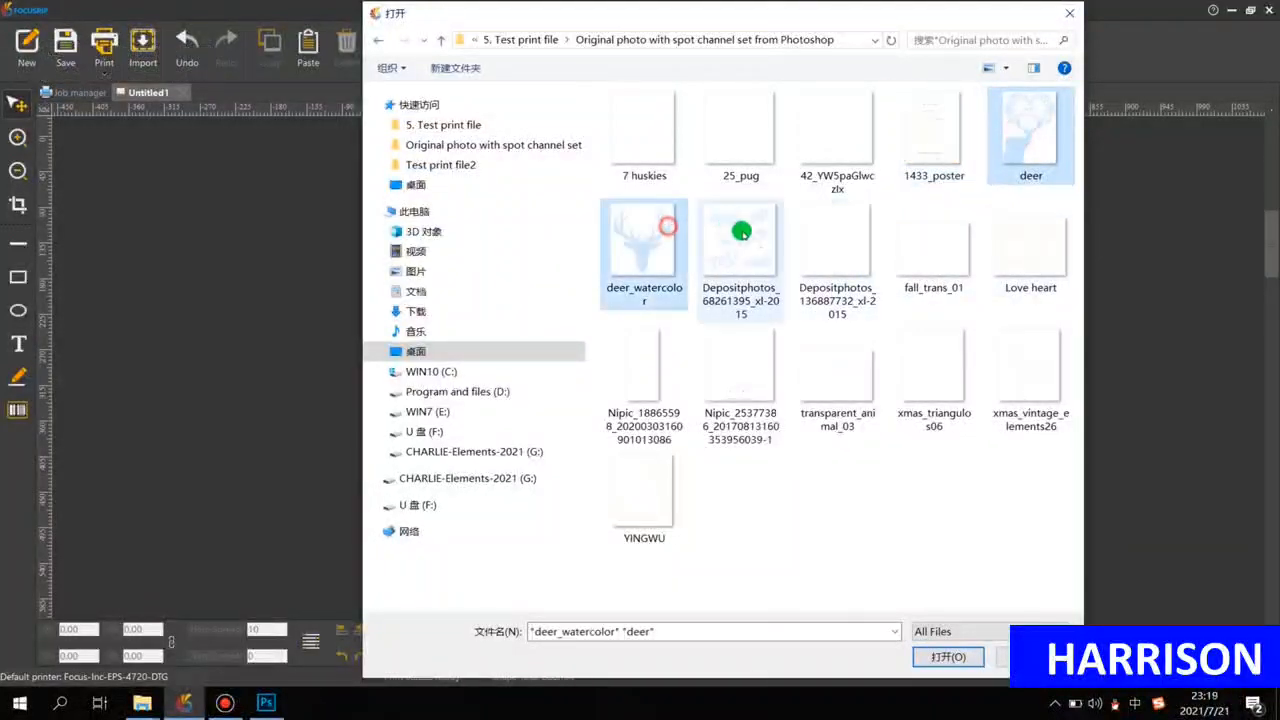
{"action": "left_click", "coordinate": [743, 231], "text": "ctrl"}
{"action": "left_click", "coordinate": [846, 234], "text": "ctrl"}
{"action": "left_click", "coordinate": [945, 656]}
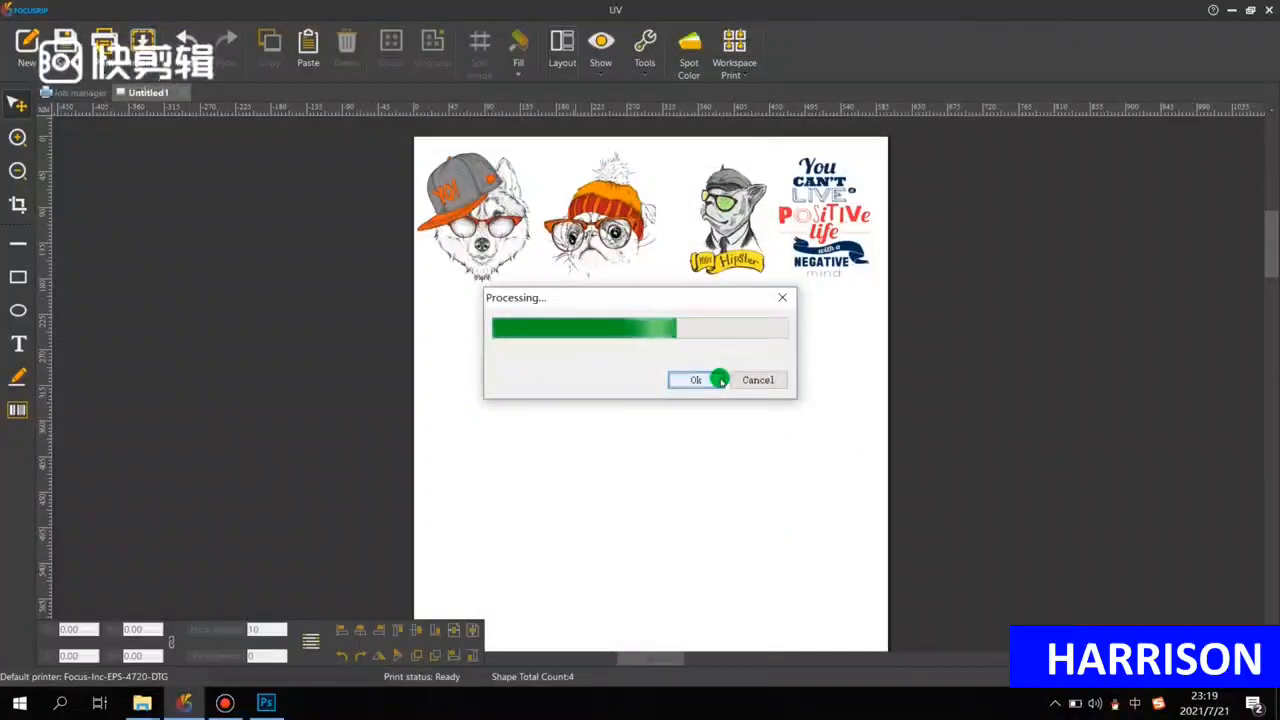
{"action": "left_click", "coordinate": [678, 392]}
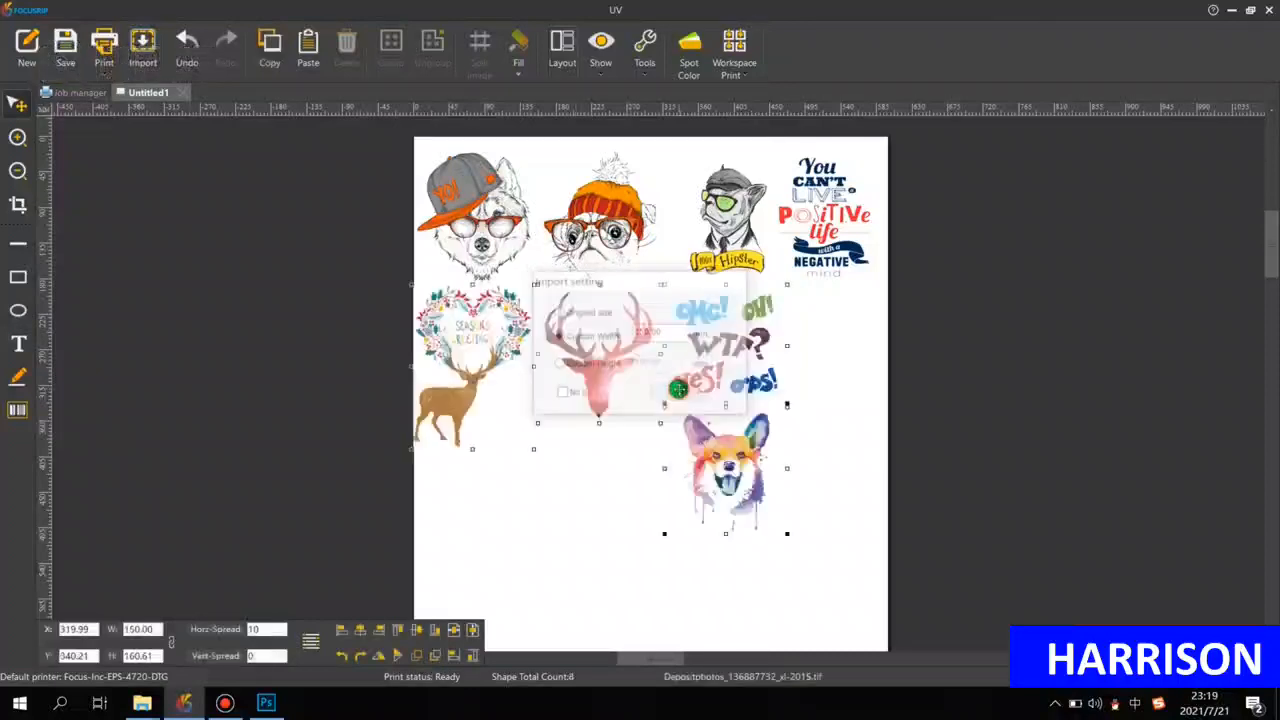
Move the watercolor fox to the end of the second row, and apply a horizontal spread of 10 to the top row.
{"action": "left_click_drag", "start_coordinate": [740, 466], "coordinate": [840, 348]}
{"action": "left_click", "coordinate": [951, 285]}
{"action": "left_click_drag", "start_coordinate": [955, 274], "coordinate": [398, 156]}
{"action": "double_click", "coordinate": [252, 629]}
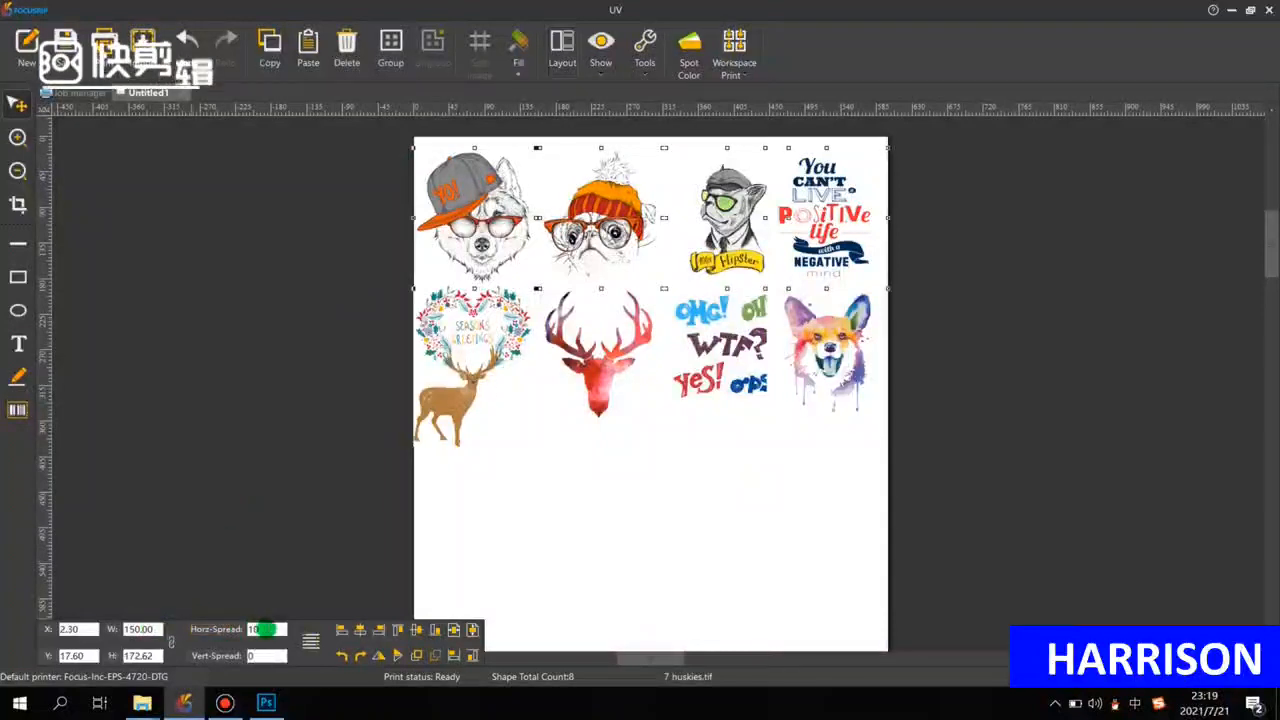
{"action": "type", "text": "10"}
{"action": "key", "text": "Return"}
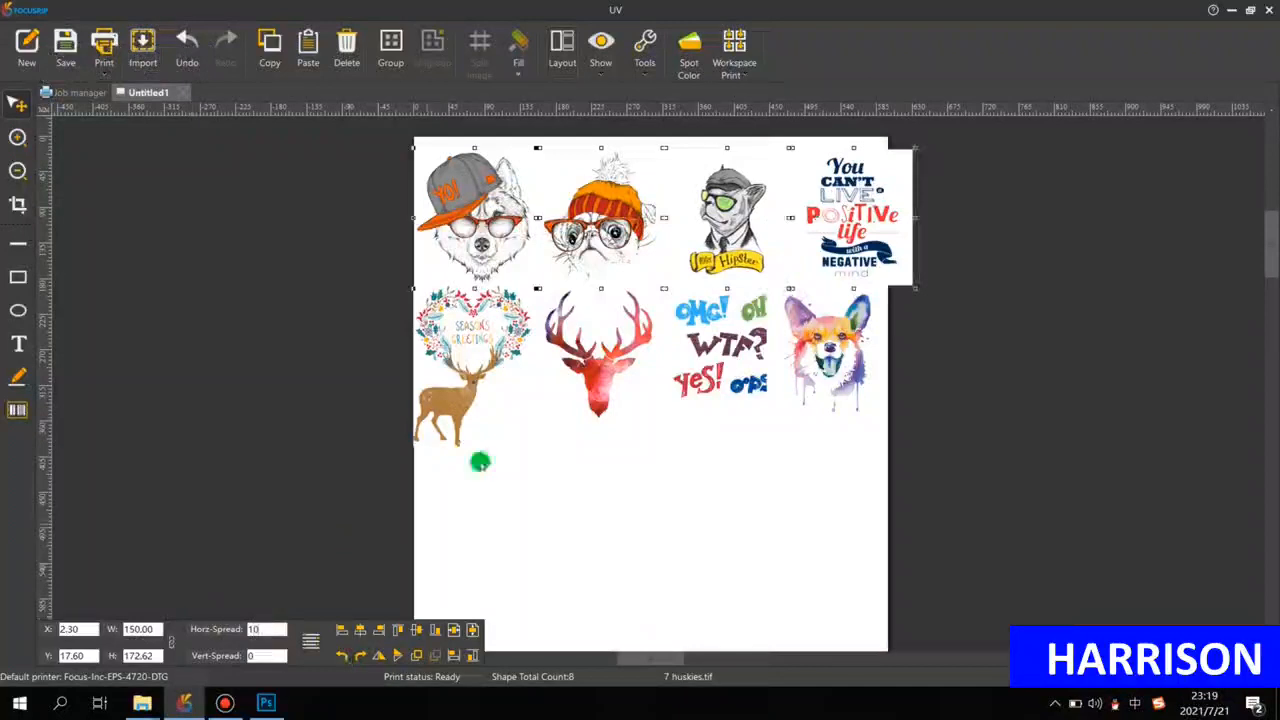
{"action": "left_click_drag", "start_coordinate": [686, 236], "coordinate": [679, 234]}
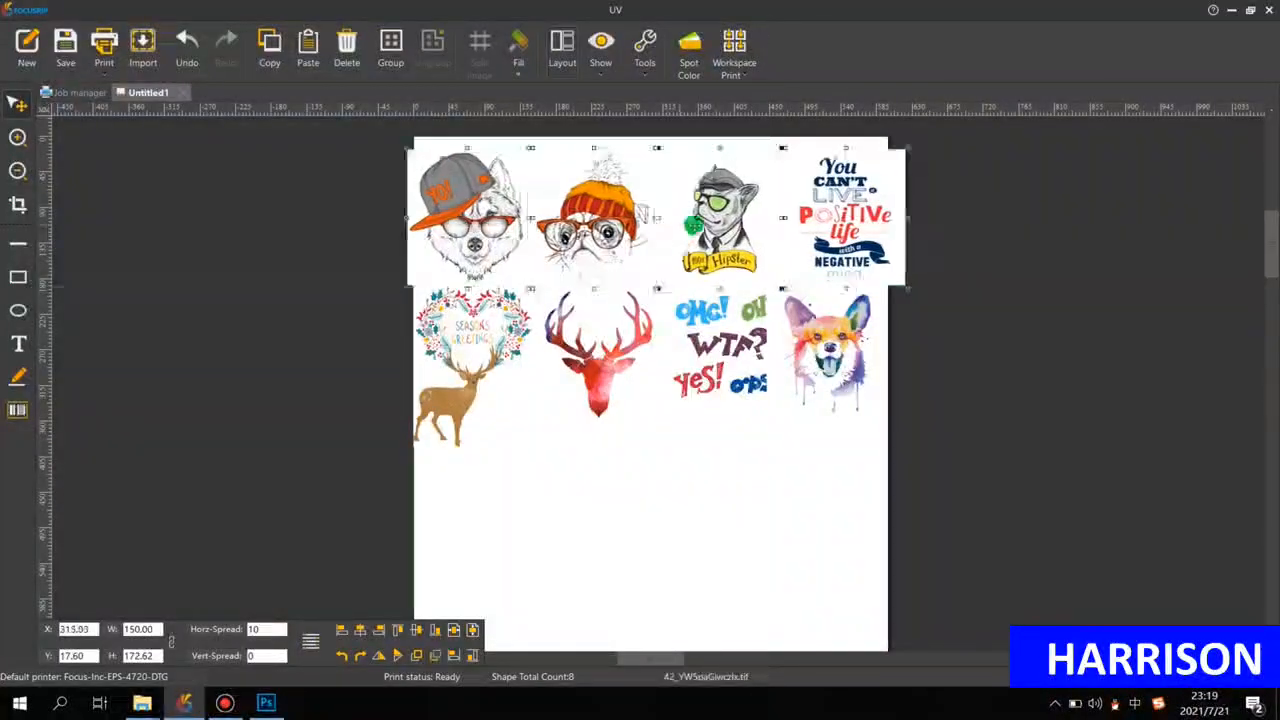
Set the output width of the four top-row images to 120 mm with the ratio constrained.
{"action": "right_click", "coordinate": [621, 251]}
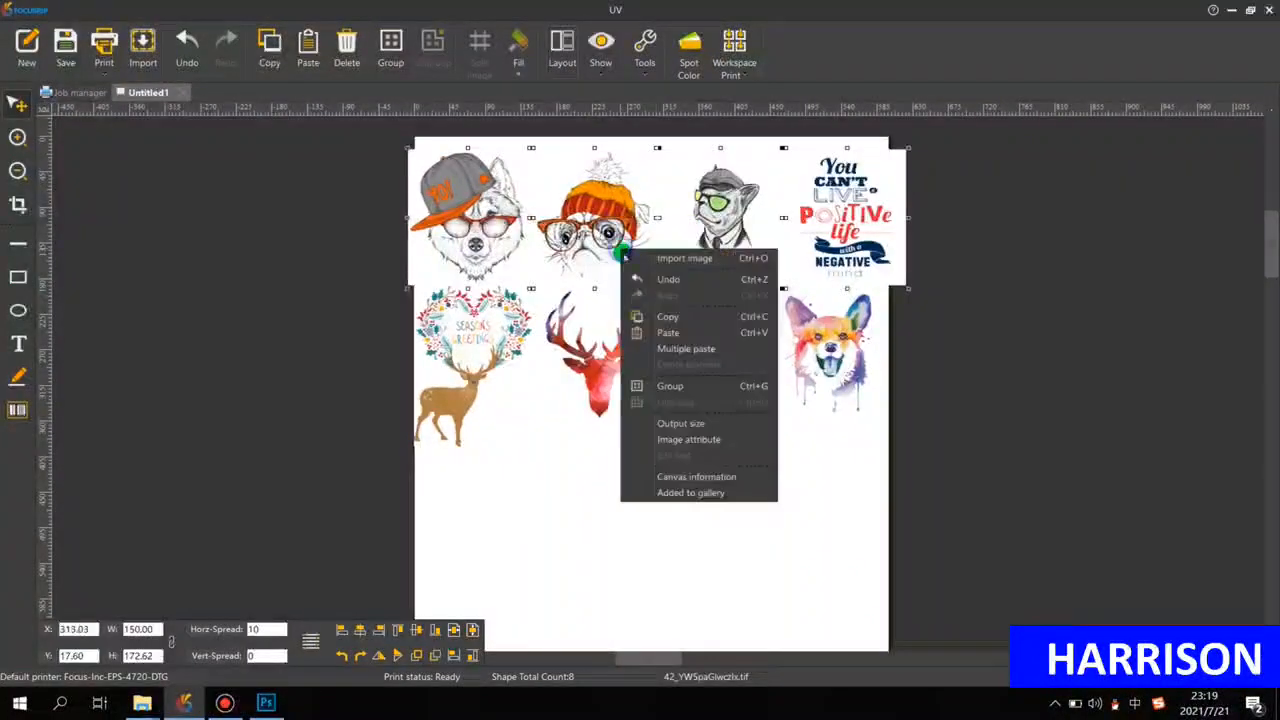
{"action": "left_click", "coordinate": [664, 424]}
{"action": "left_click_drag", "start_coordinate": [605, 308], "coordinate": [563, 307]}
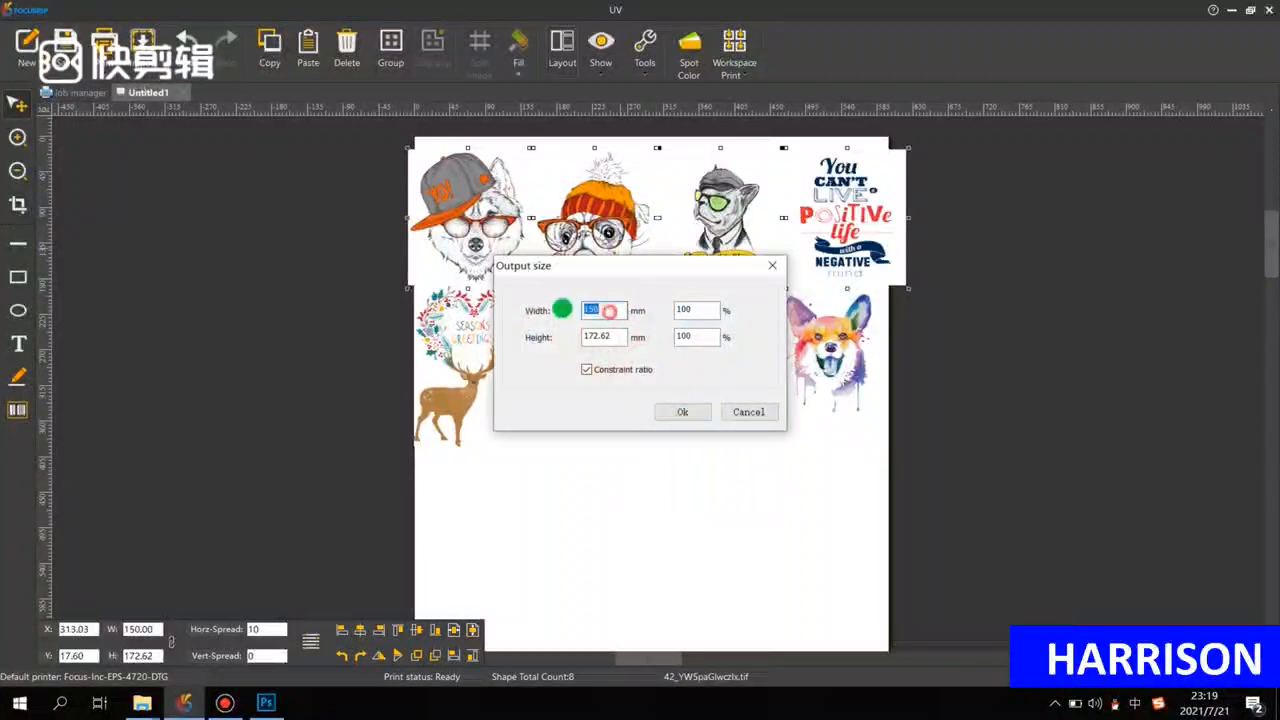
{"action": "type", "text": "1"}
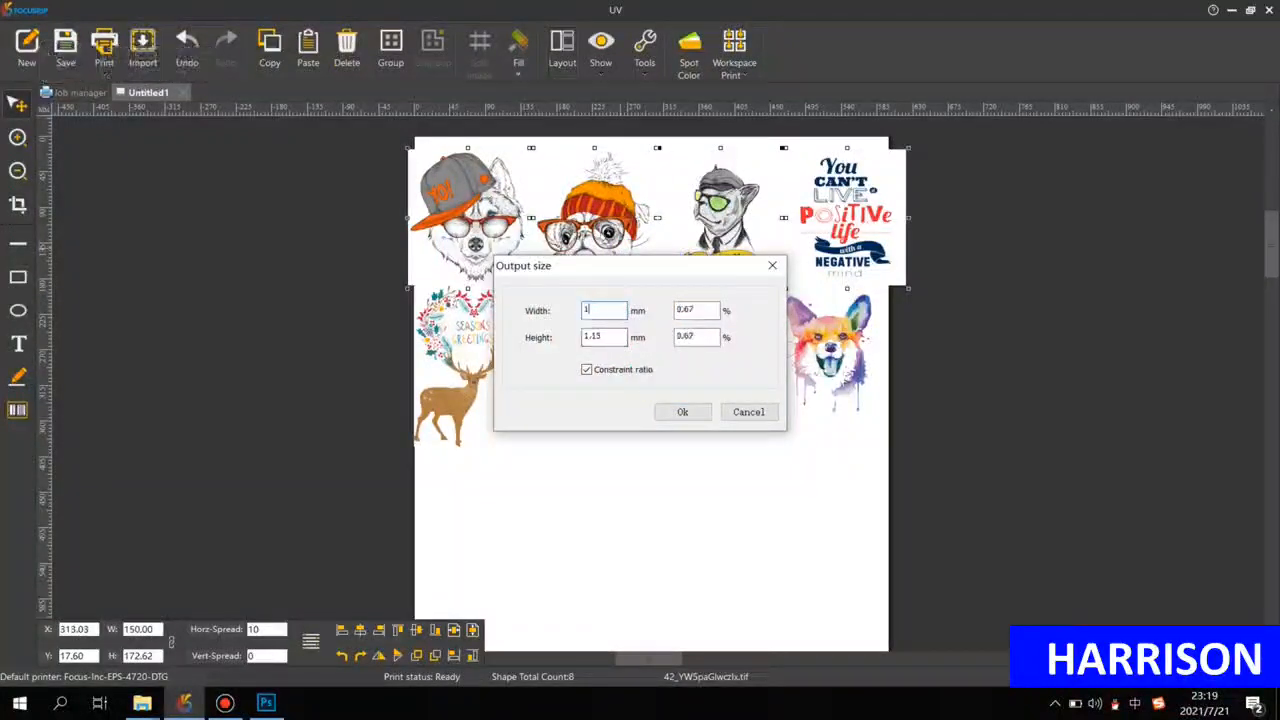
{"action": "key", "text": "Return"}
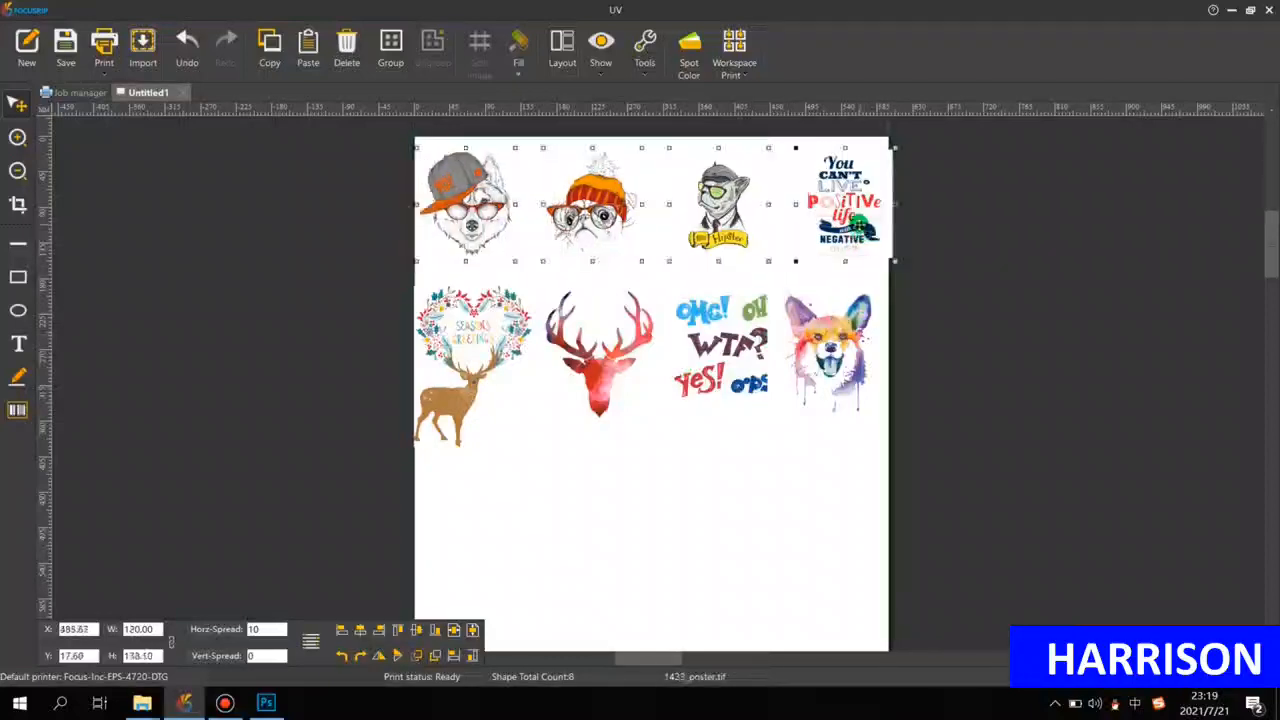
Set the top-row images' output width to 100 mm, shift the row down, and lay it out with a horizontal spread of 10.
{"action": "right_click", "coordinate": [608, 206]}
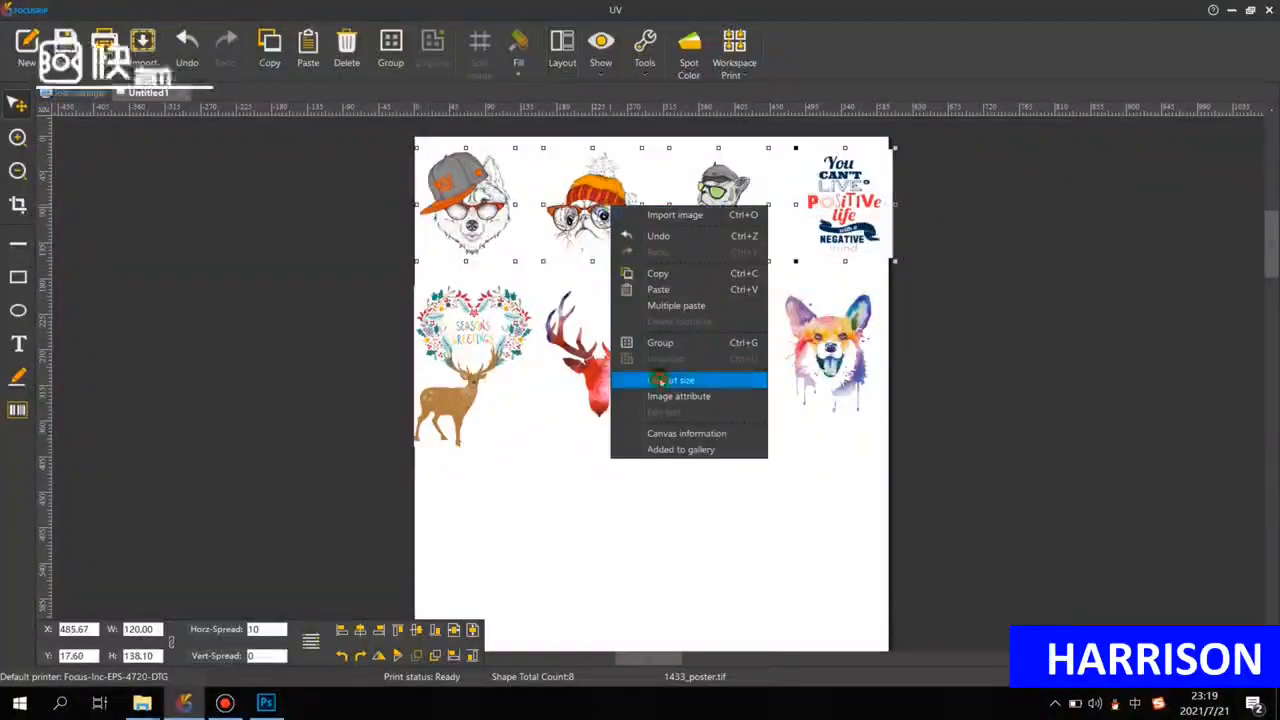
{"action": "left_click", "coordinate": [660, 381]}
{"action": "left_click_drag", "start_coordinate": [594, 306], "coordinate": [563, 306]}
{"action": "type", "text": "10"}
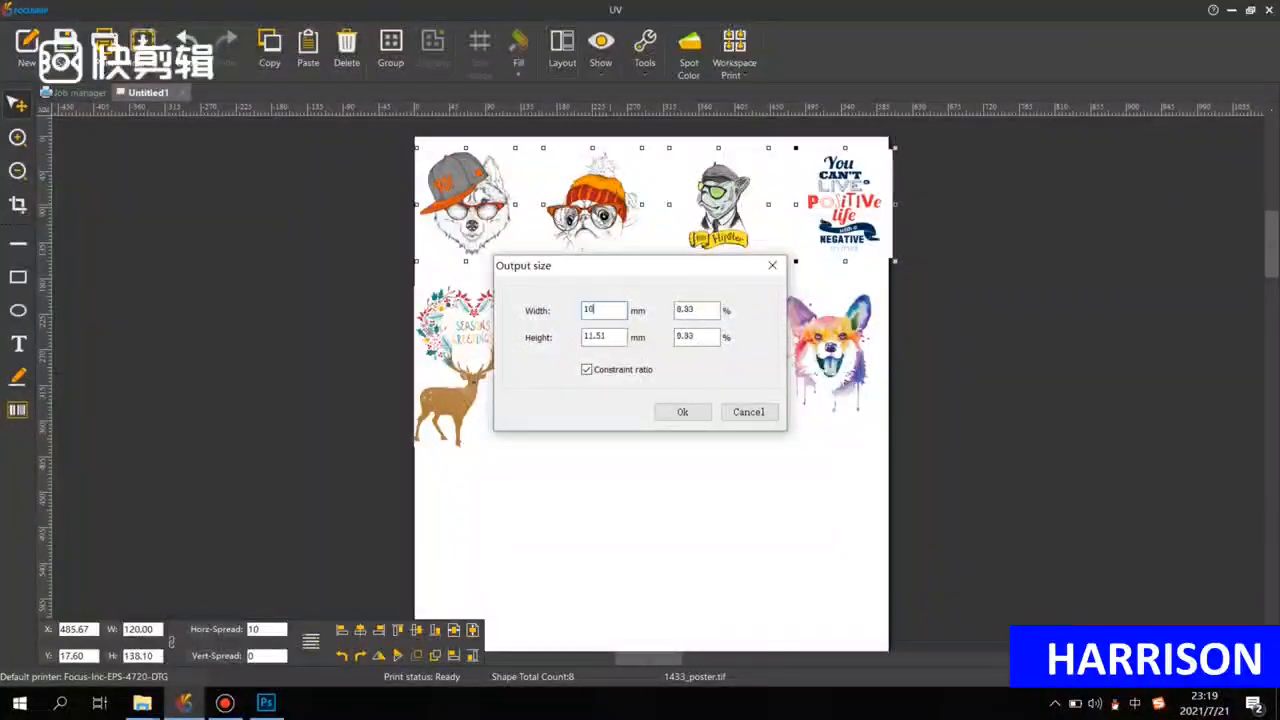
{"action": "key", "text": "Return"}
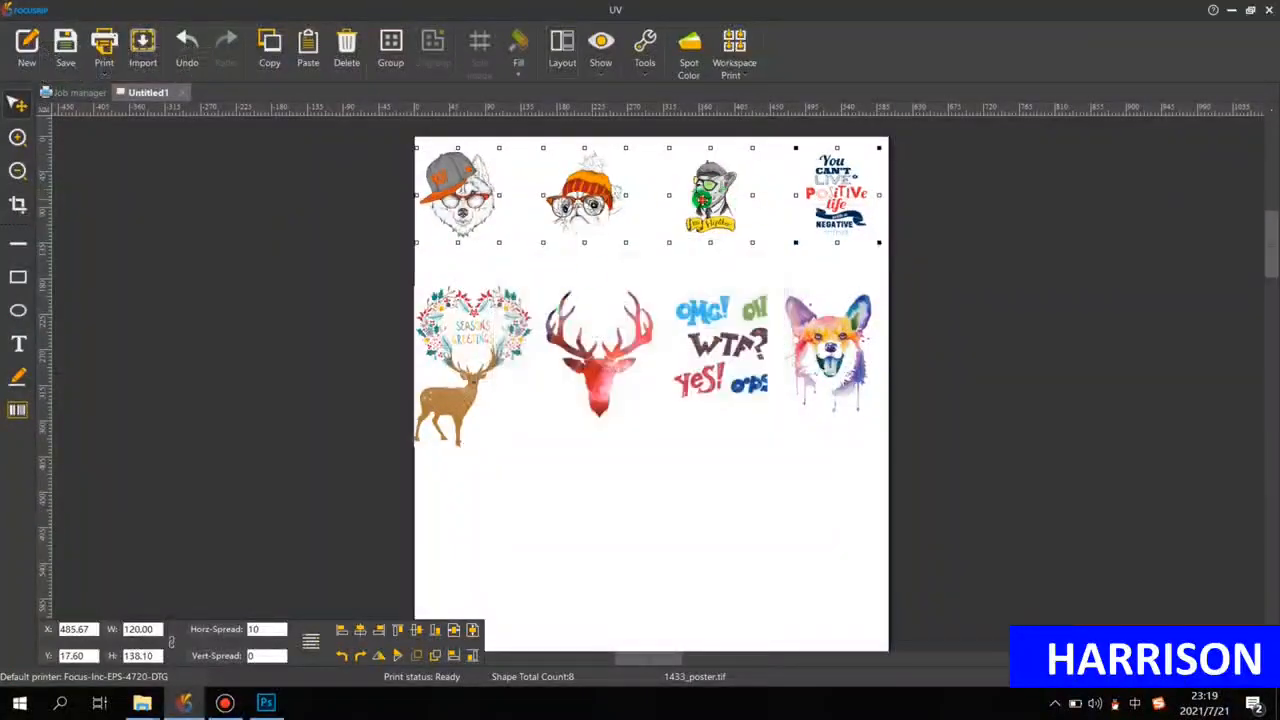
{"action": "left_click_drag", "start_coordinate": [702, 200], "coordinate": [702, 216]}
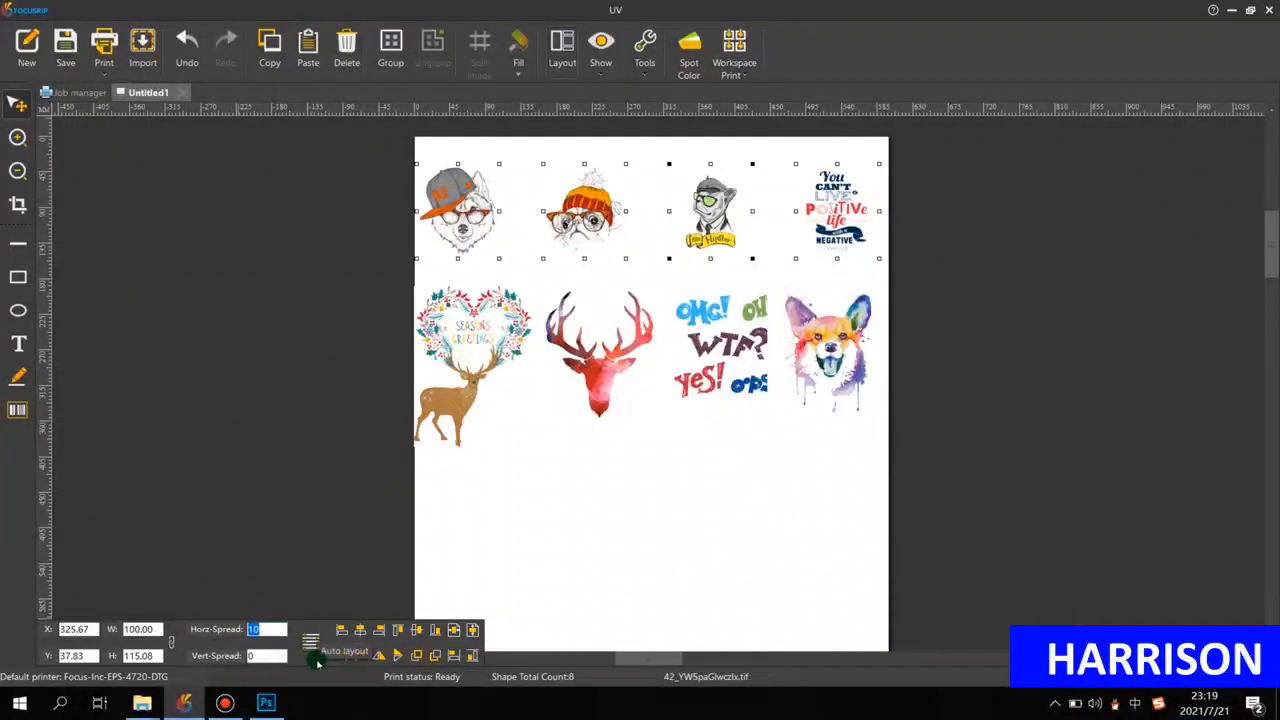
{"action": "left_click", "coordinate": [314, 658]}
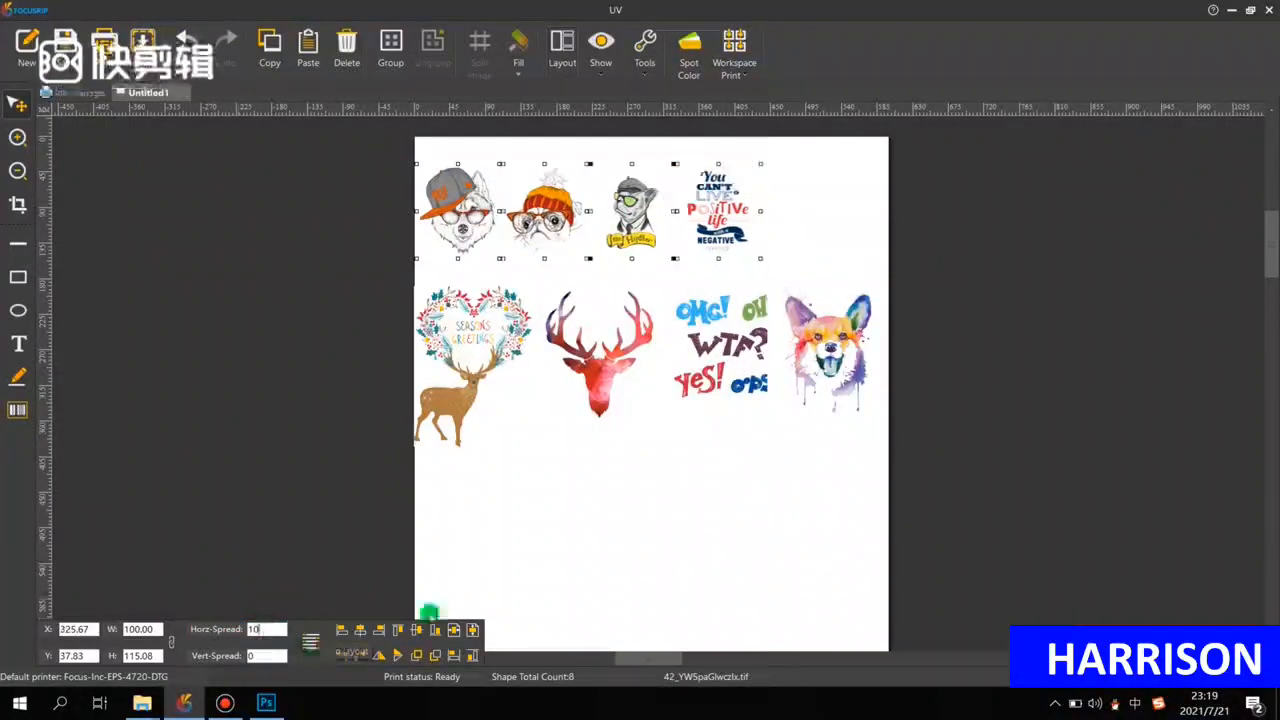
Set the top-row images' output width to 150 mm and reposition the row within the canvas.
{"action": "right_click", "coordinate": [702, 210]}
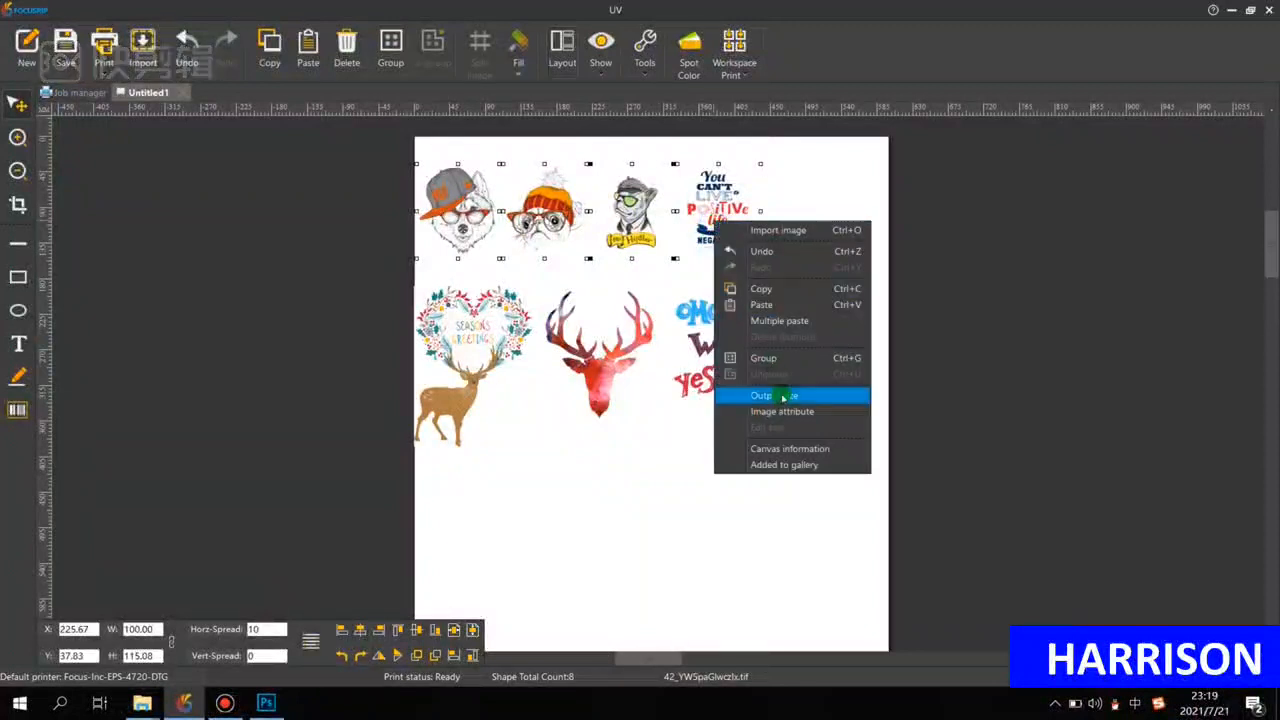
{"action": "left_click", "coordinate": [737, 394]}
{"action": "double_click", "coordinate": [612, 310]}
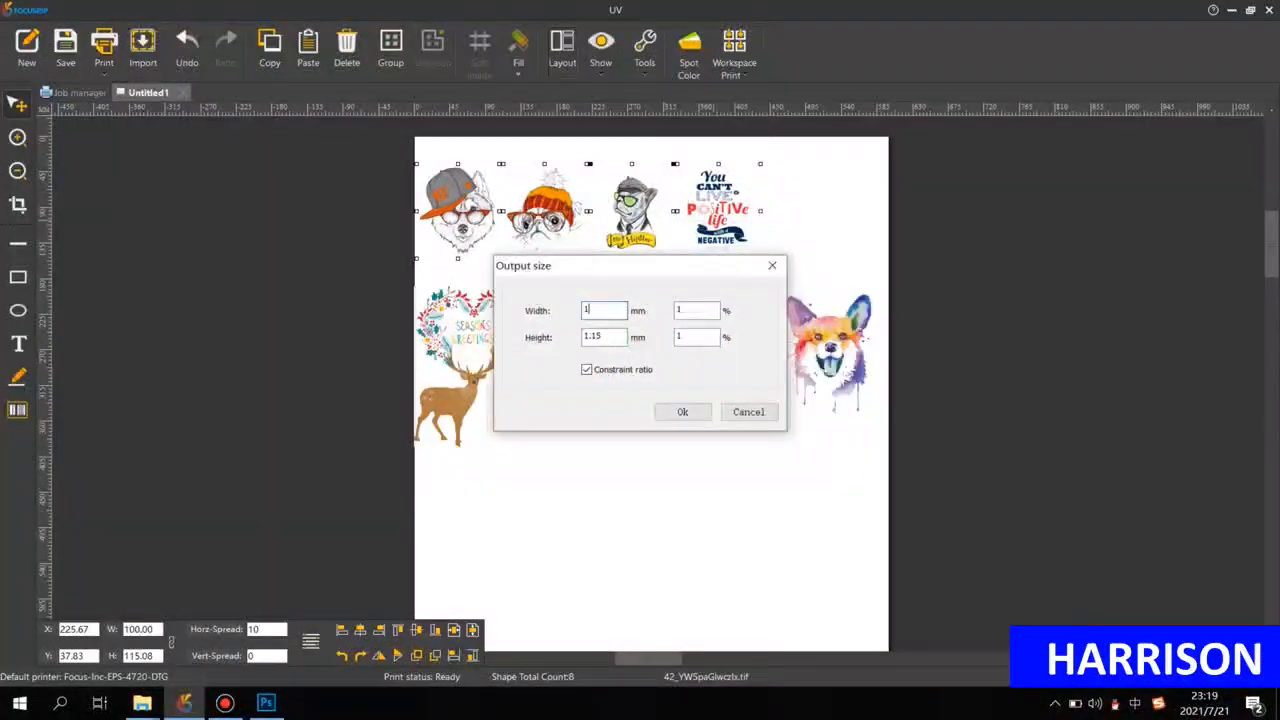
{"action": "key", "text": "Return"}
{"action": "left_click_drag", "start_coordinate": [703, 212], "coordinate": [752, 198]}
{"action": "left_click_drag", "start_coordinate": [756, 200], "coordinate": [760, 205]}
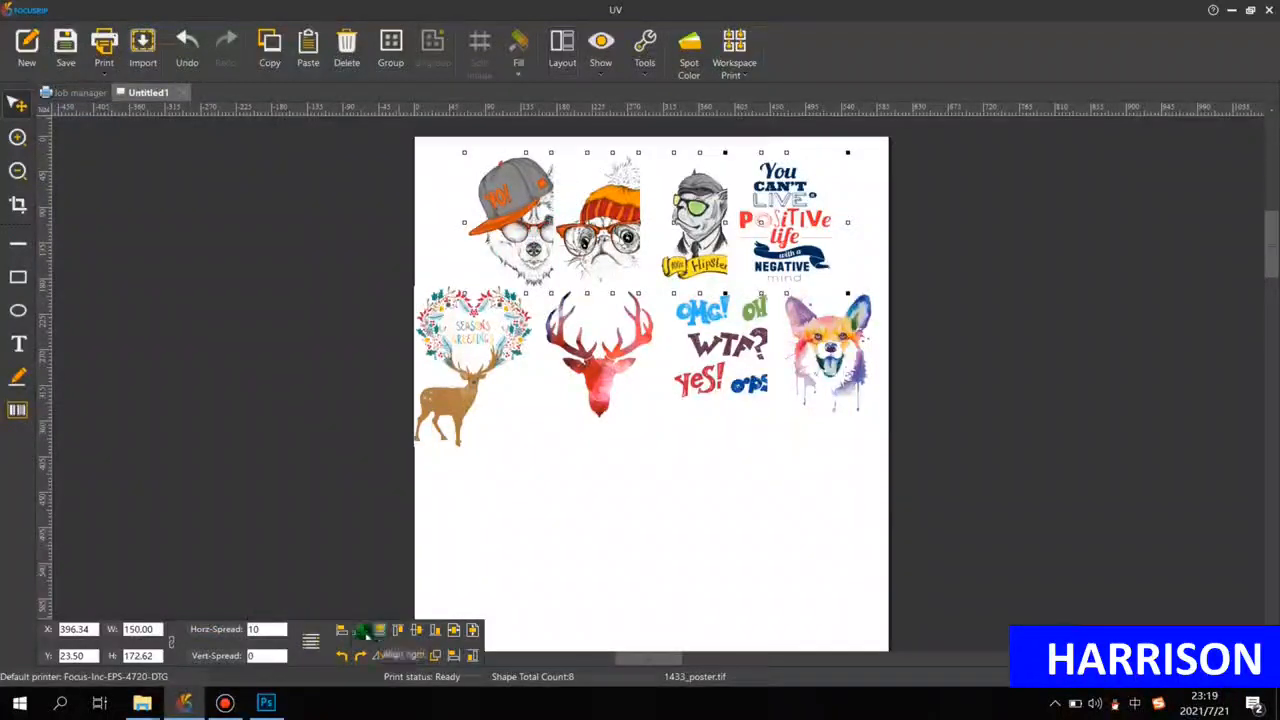
Try centring the top-row images left and right, undo it, and apply a horizontal spread of 20.
{"action": "left_click", "coordinate": [361, 630]}
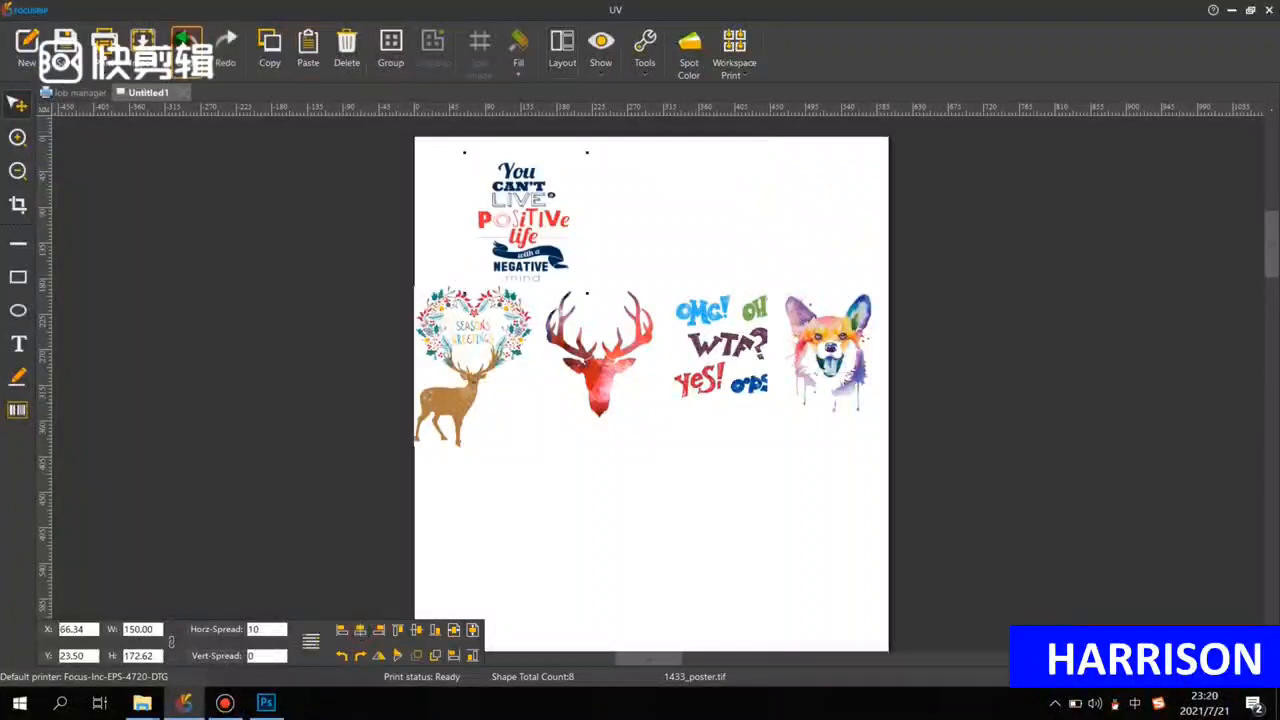
{"action": "left_click", "coordinate": [186, 42]}
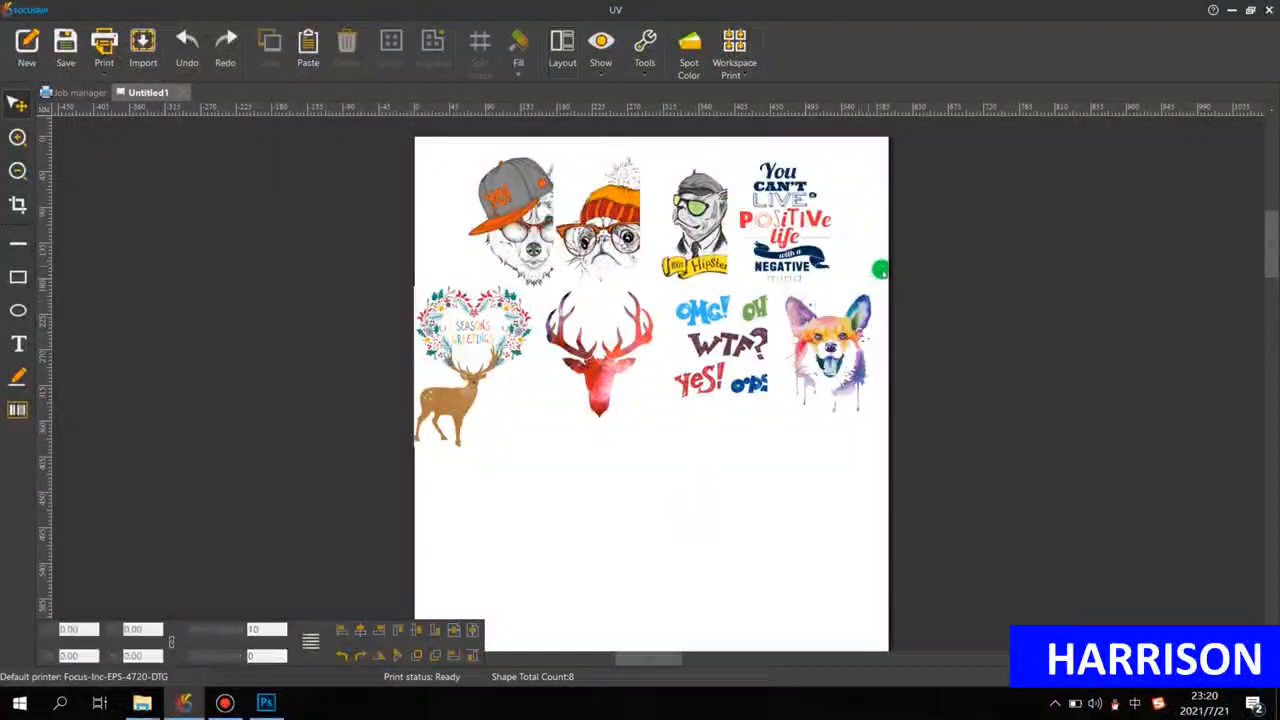
{"action": "left_click_drag", "start_coordinate": [203, 629], "coordinate": [199, 629]}
{"action": "type", "text": "20"}
{"action": "left_click", "coordinate": [199, 629]}
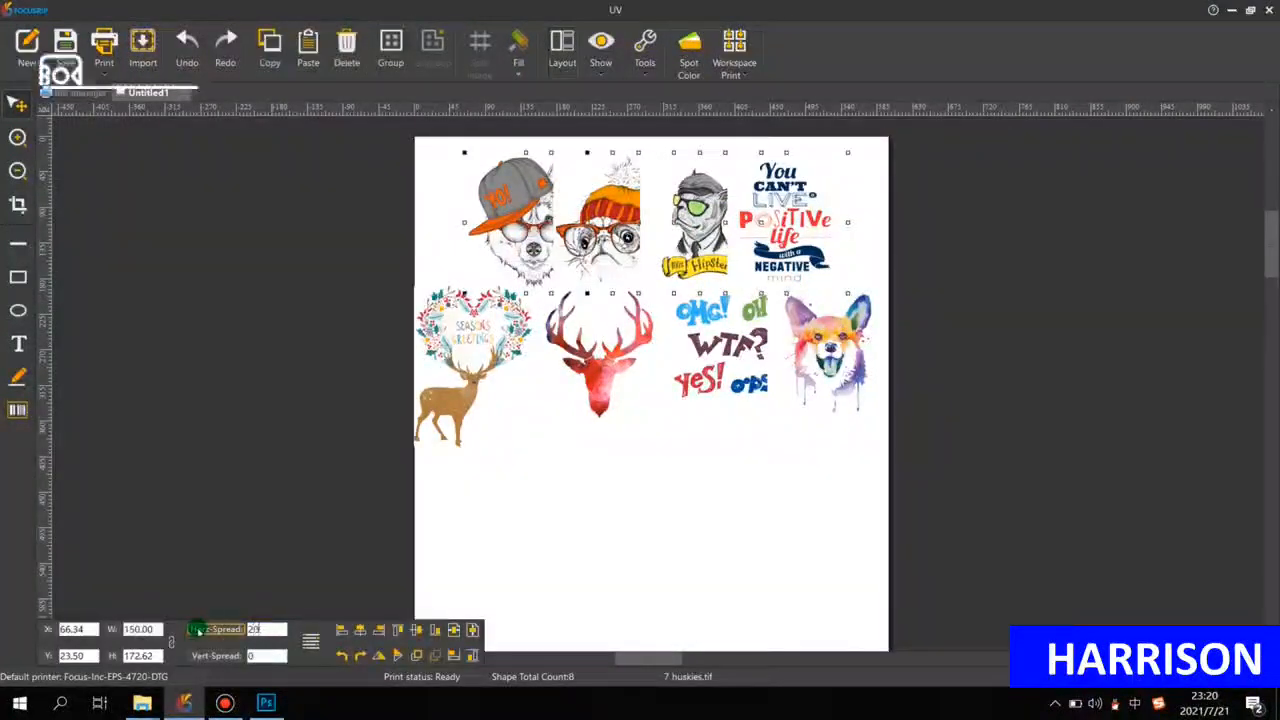
Shift the top row toward the canvas's upper-left corner and apply a horizontal spread of 15 to its images.
{"action": "left_click_drag", "start_coordinate": [649, 240], "coordinate": [580, 235]}
{"action": "type", "text": "15"}
{"action": "left_click", "coordinate": [214, 629]}
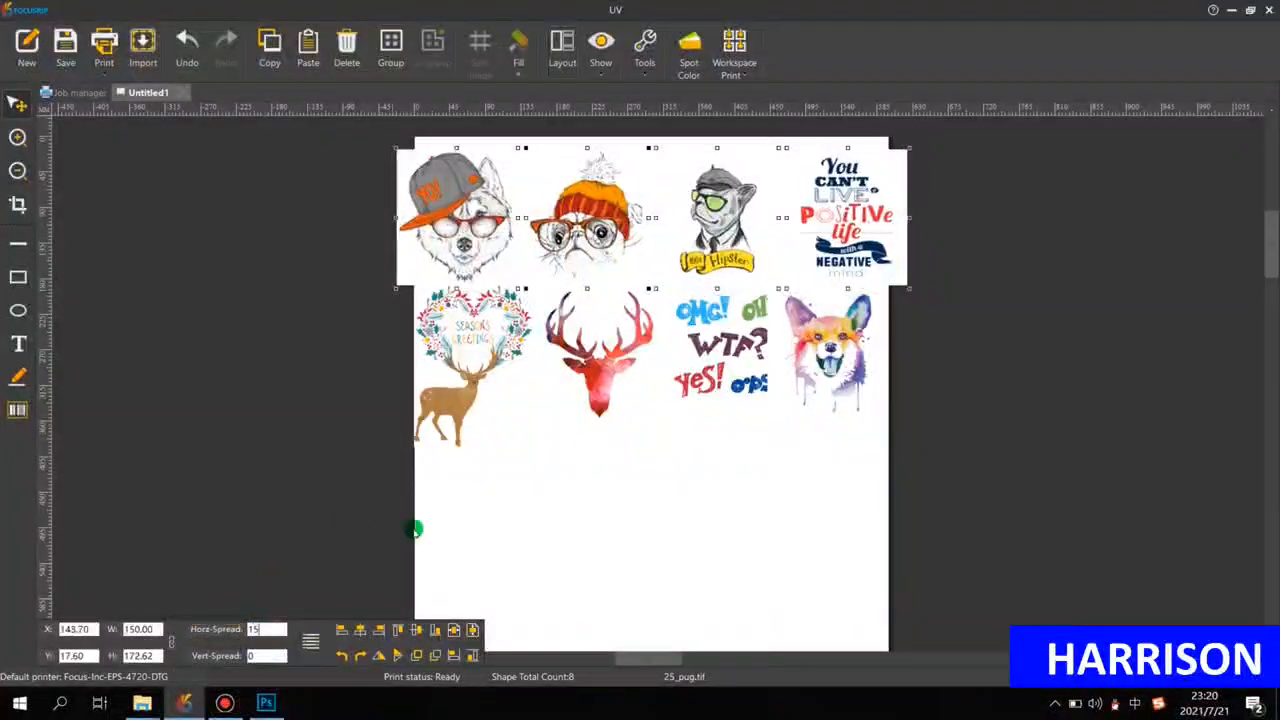
Group the four top-row images and scale the group down to about 574 mm wide so it fits inside the canvas.
{"action": "left_click", "coordinate": [906, 288]}
{"action": "left_click_drag", "start_coordinate": [971, 246], "coordinate": [309, 180]}
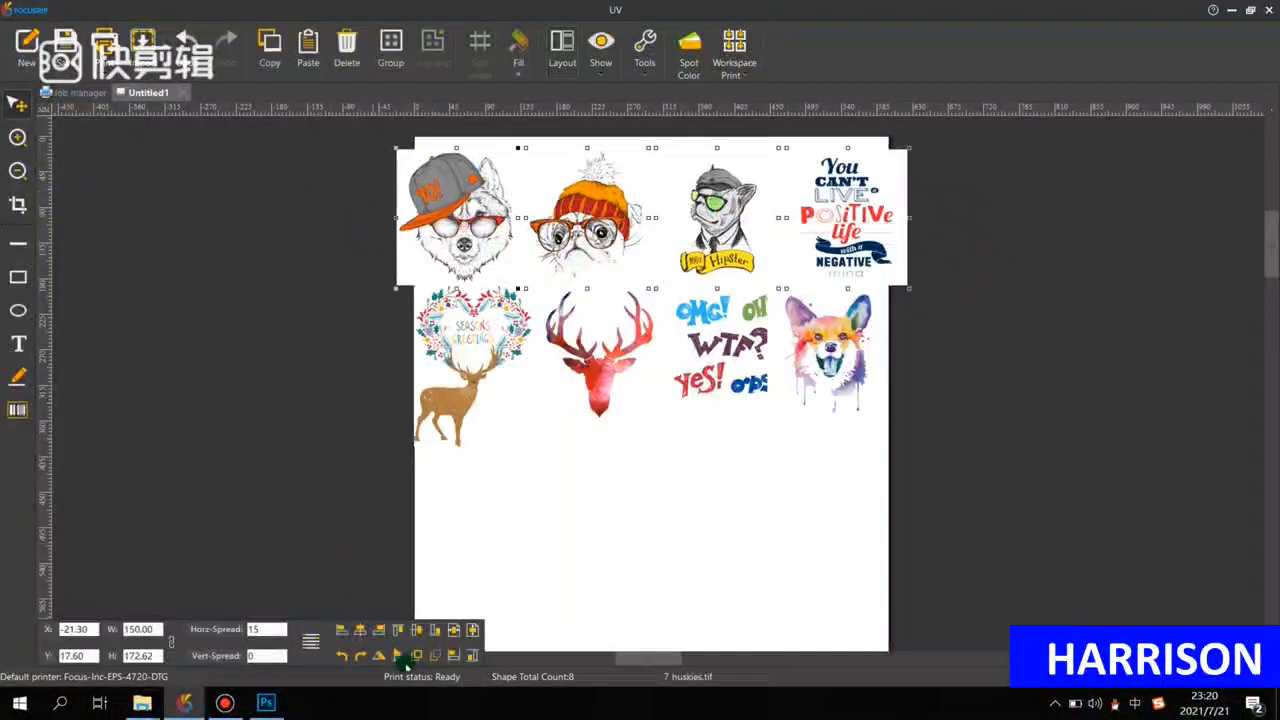
{"action": "right_click", "coordinate": [498, 250]}
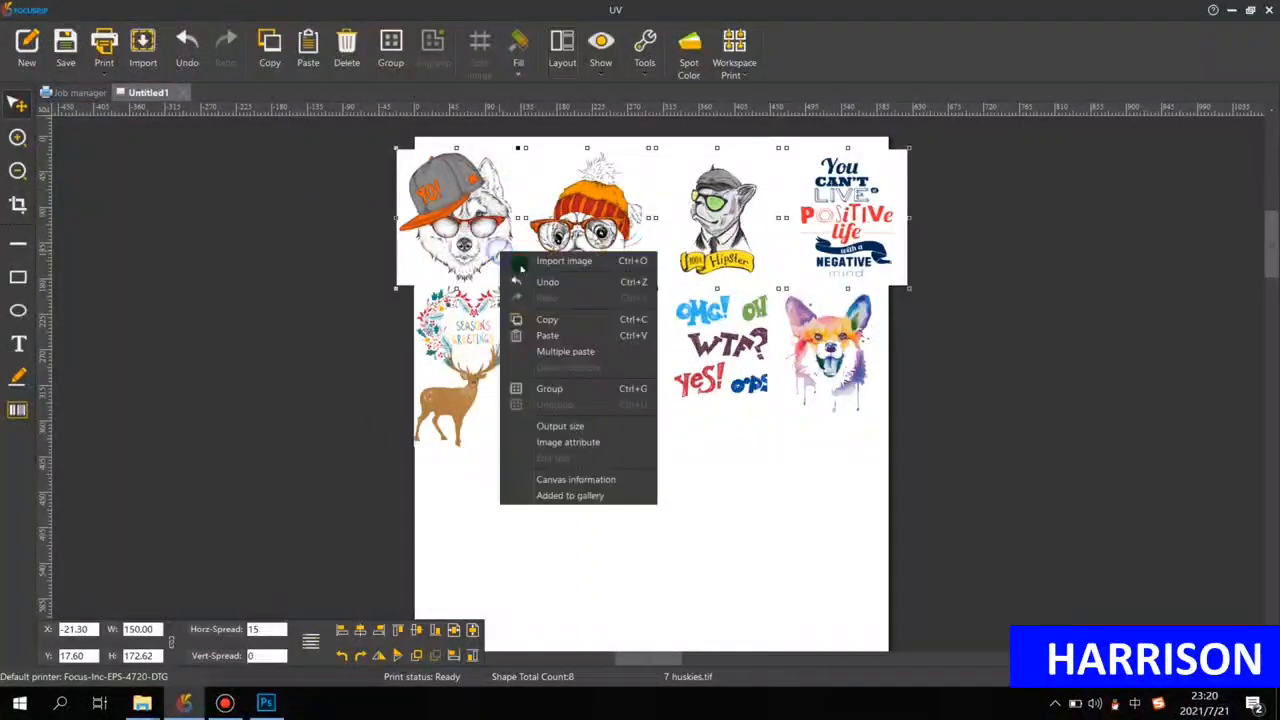
{"action": "left_click", "coordinate": [566, 386]}
{"action": "left_click_drag", "start_coordinate": [907, 287], "coordinate": [848, 232]}
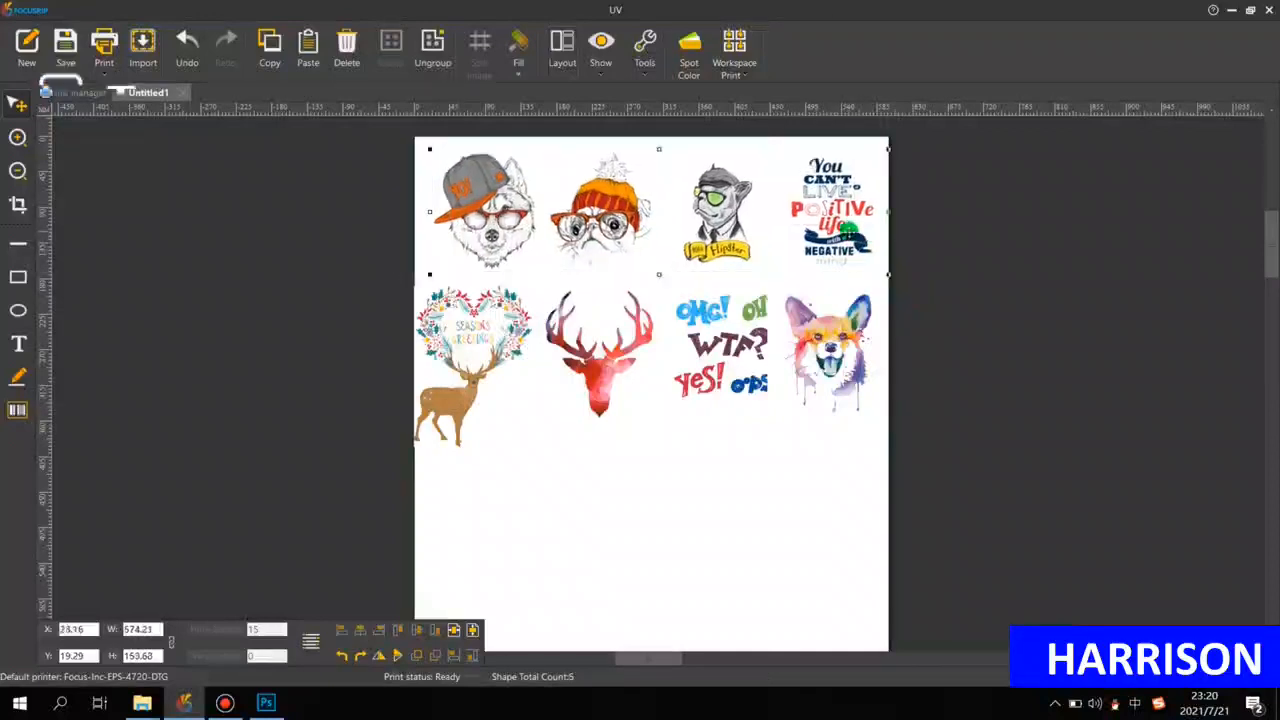
Set the second-row images' output width to 120 mm, apply a horizontal spread of 10, and shift the row towards the canvas centre.
{"action": "left_click", "coordinate": [764, 483]}
{"action": "left_click_drag", "start_coordinate": [980, 457], "coordinate": [290, 297]}
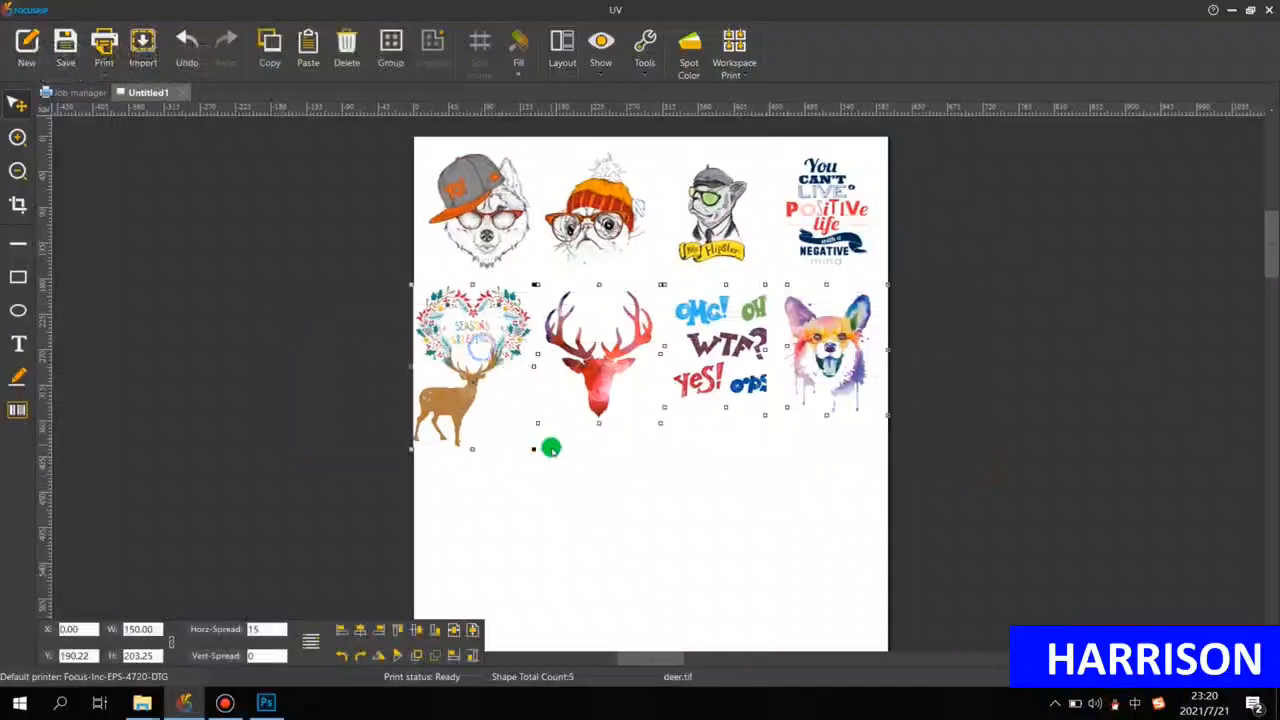
{"action": "right_click", "coordinate": [488, 358]}
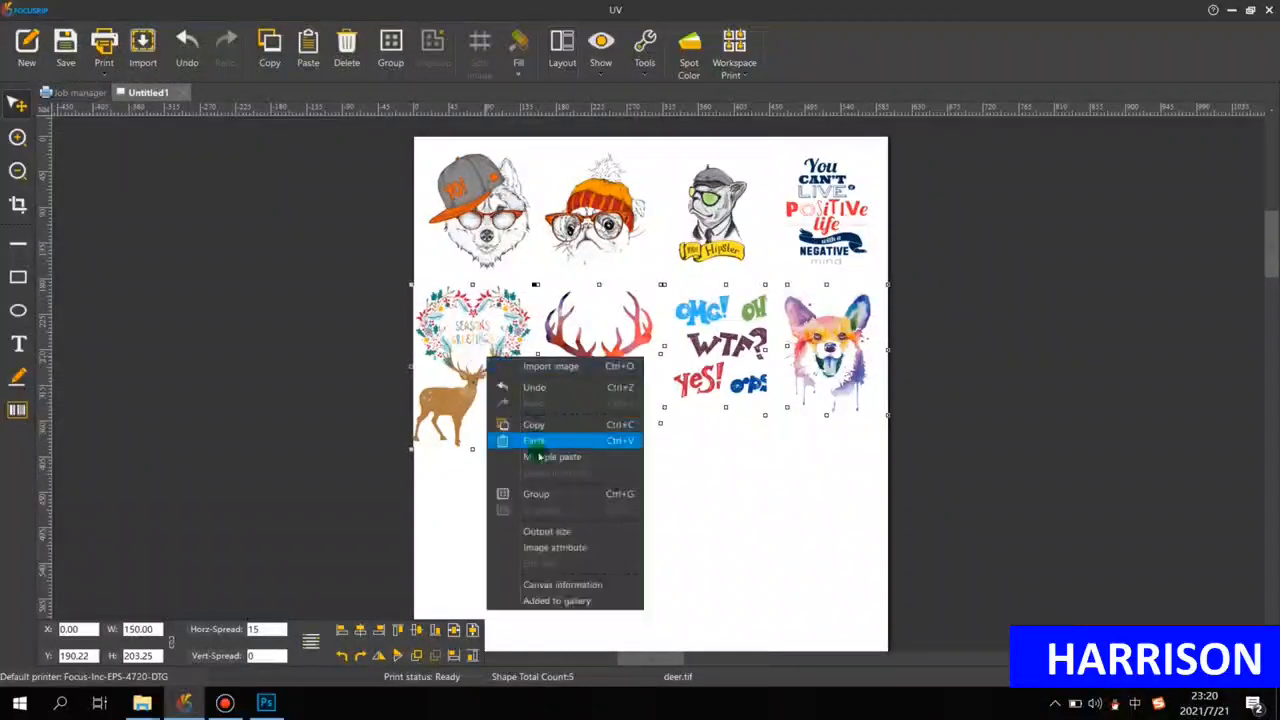
{"action": "left_click", "coordinate": [546, 531]}
{"action": "double_click", "coordinate": [608, 310]}
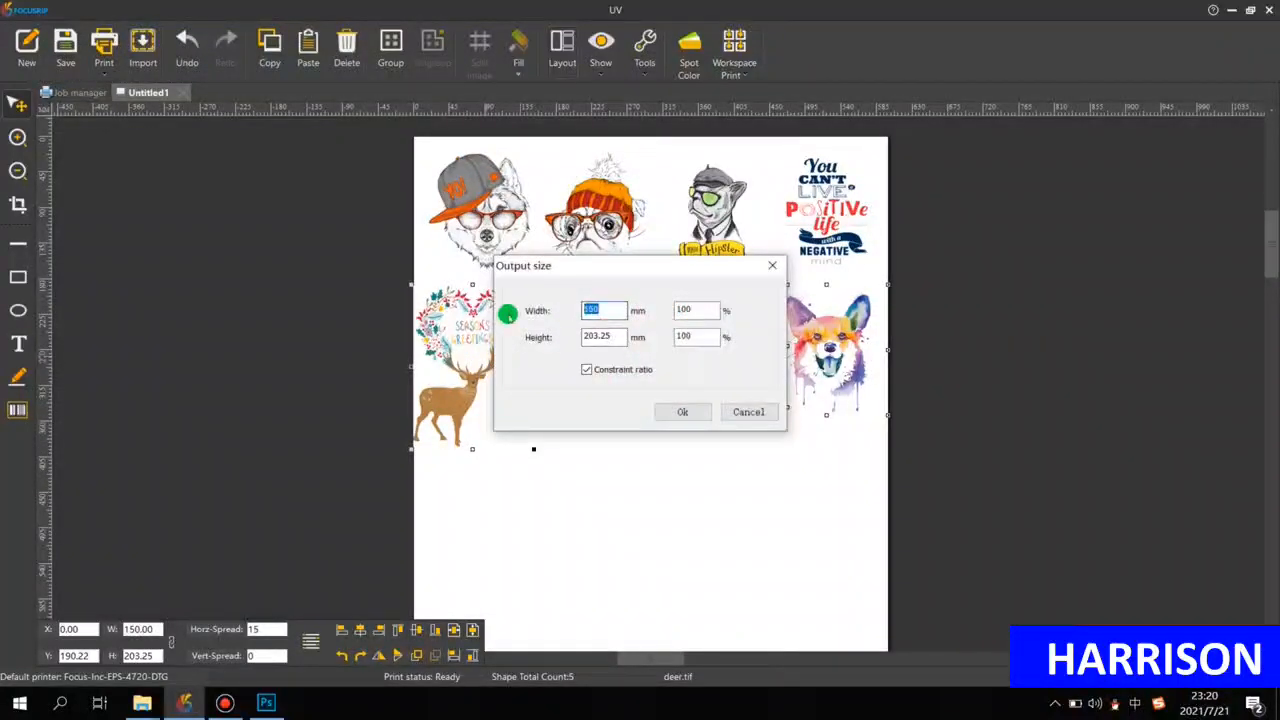
{"action": "key", "text": "Return"}
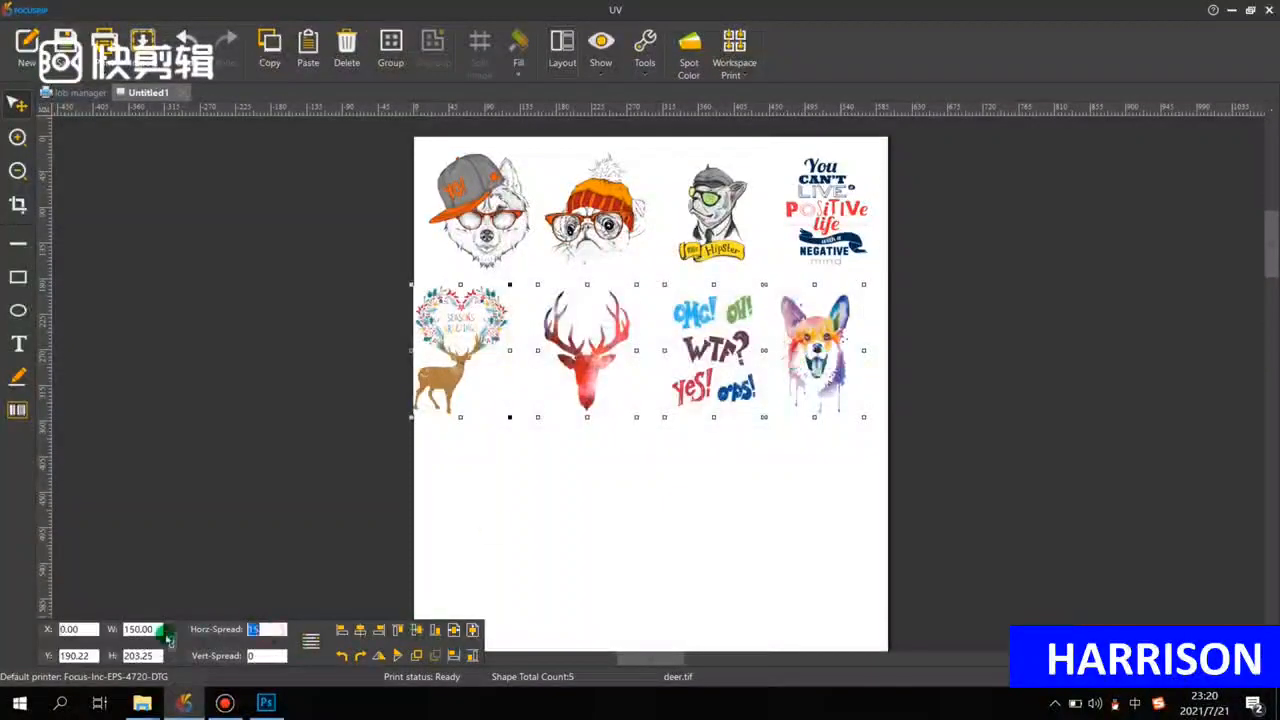
{"action": "left_click_drag", "start_coordinate": [690, 341], "coordinate": [736, 343]}
Group the second-row images and ungroup them again.
{"action": "right_click", "coordinate": [788, 352]}
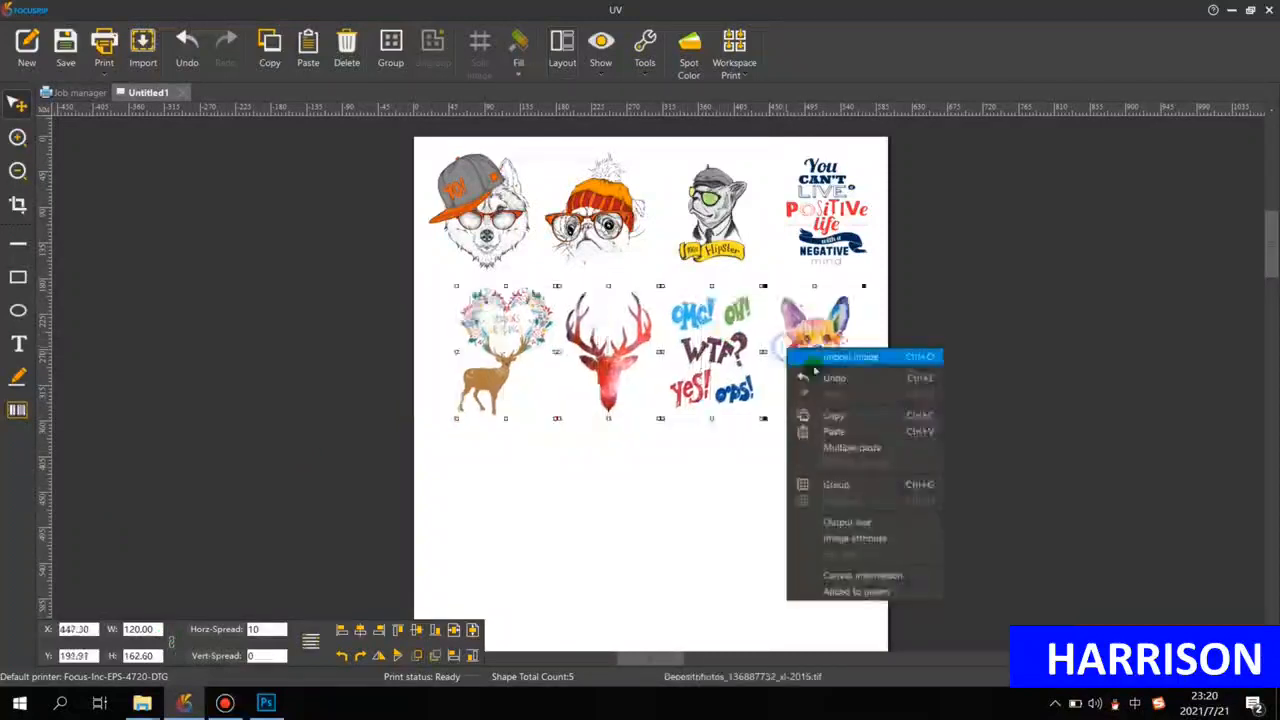
{"action": "left_click", "coordinate": [838, 485]}
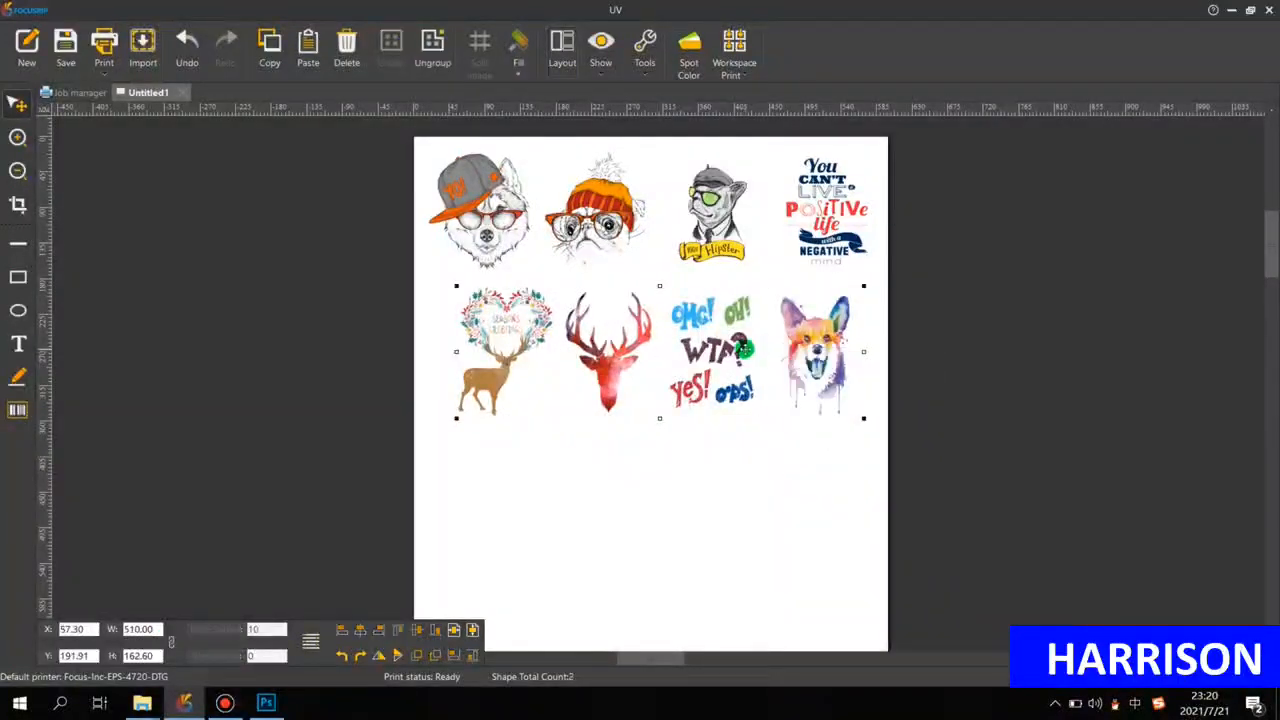
{"action": "right_click", "coordinate": [731, 342]}
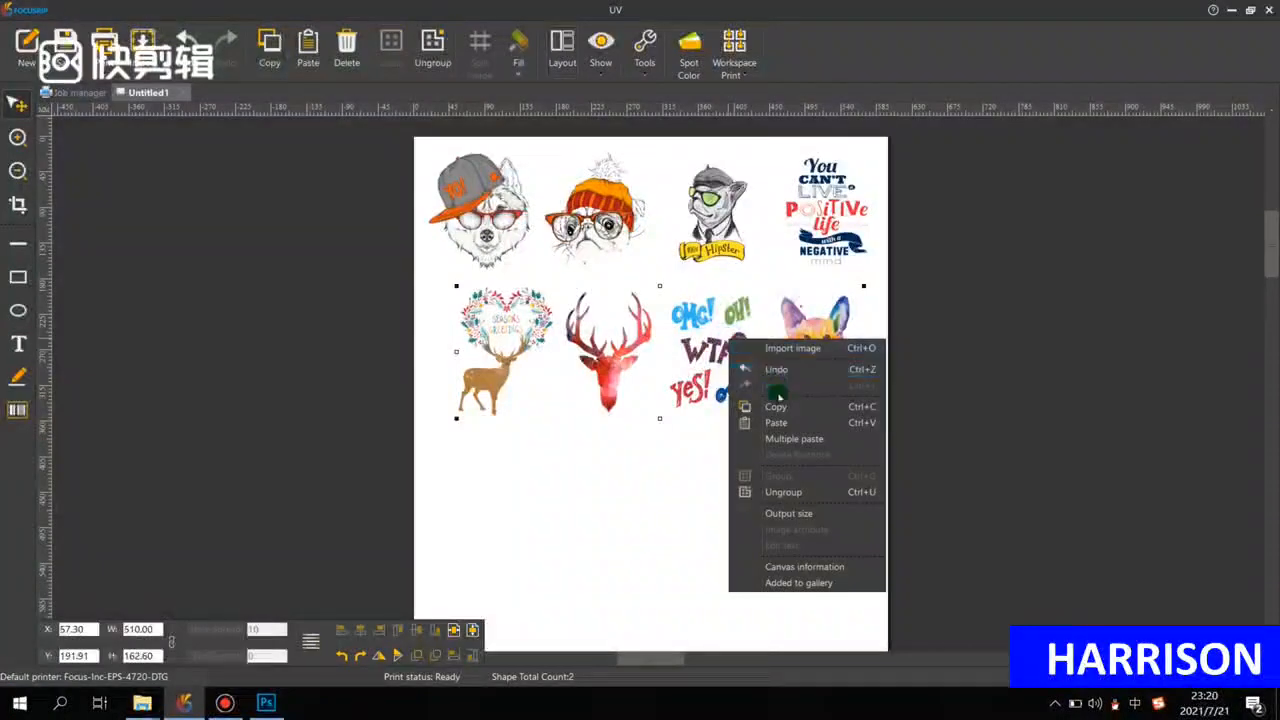
{"action": "left_click", "coordinate": [784, 491]}
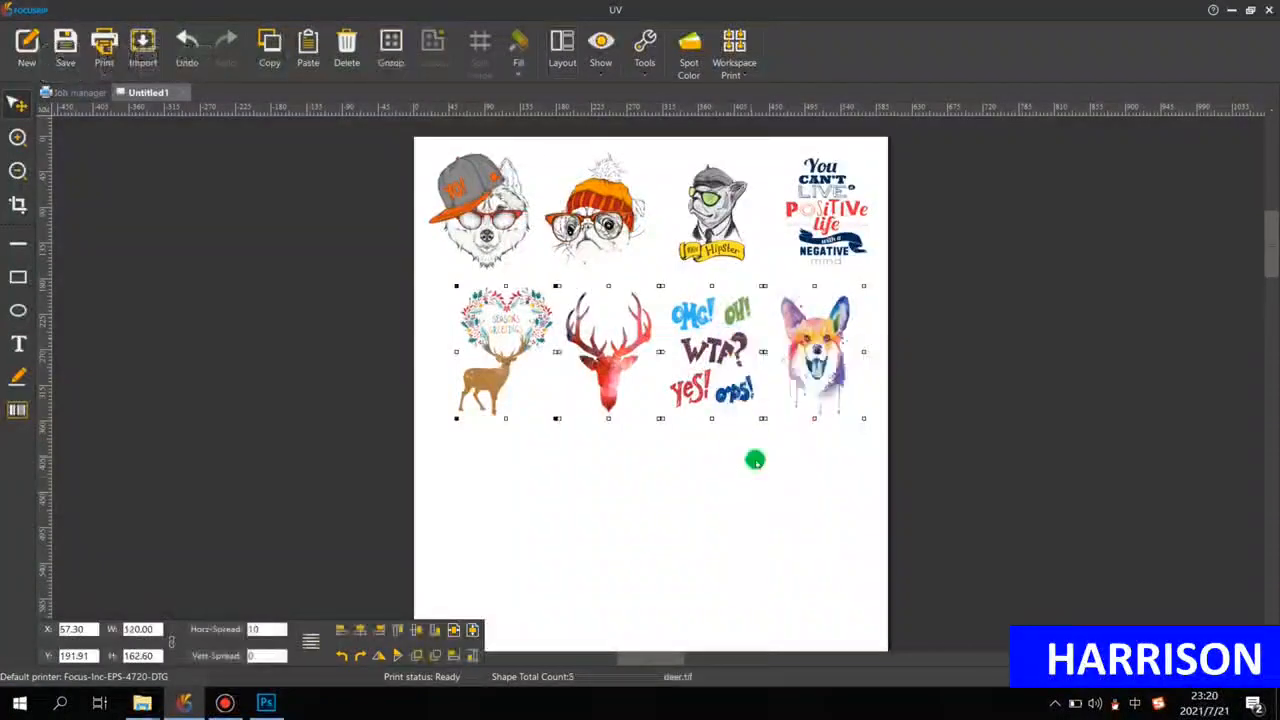
Nudge the second row closer to the top row and duplicate both rows below the originals, with a small gap between the sets.
{"action": "left_click_drag", "start_coordinate": [715, 352], "coordinate": [713, 343]}
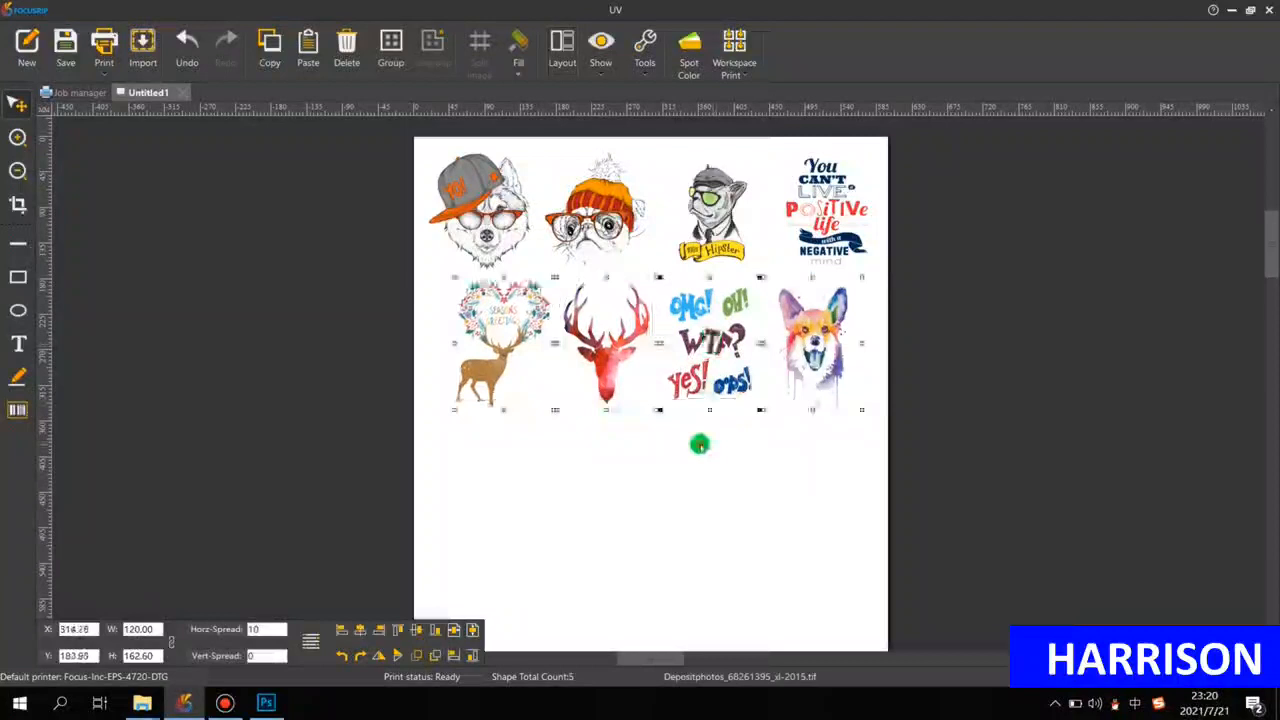
{"action": "left_click_drag", "start_coordinate": [955, 450], "coordinate": [262, 134]}
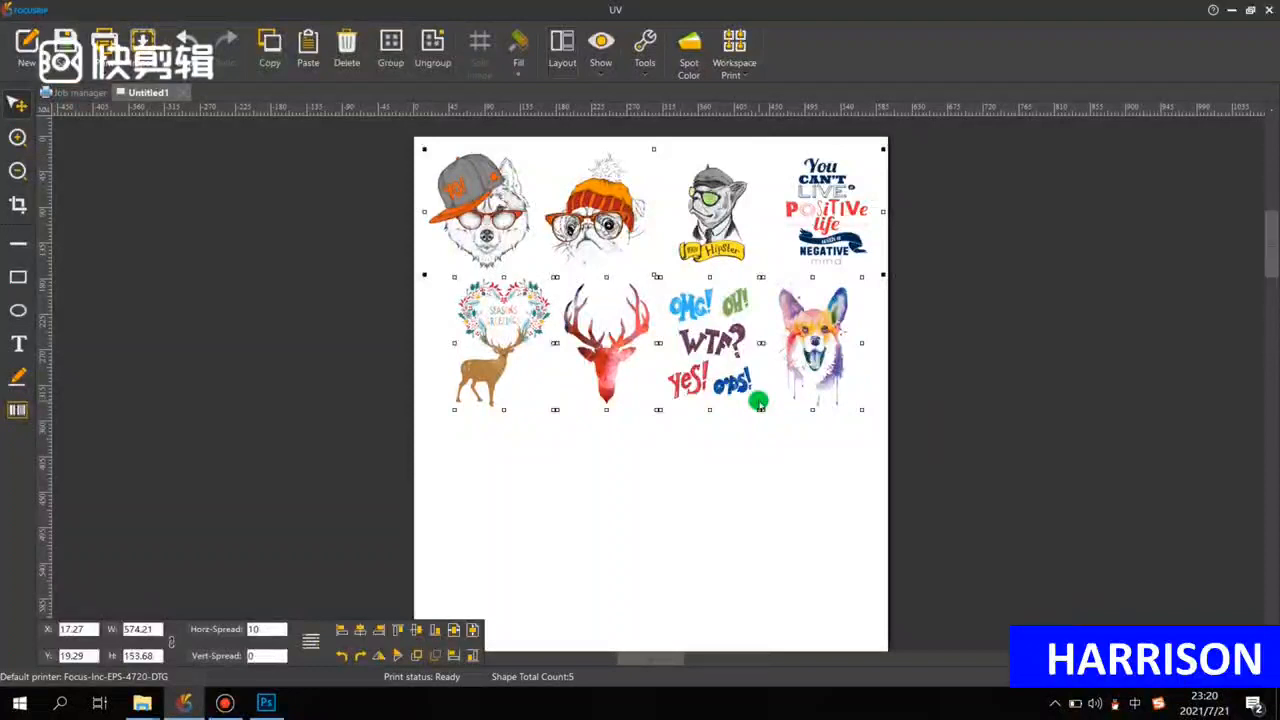
{"action": "scroll", "coordinate": [657, 463], "scroll_direction": "down", "scroll_amount": 2}
{"action": "left_click", "coordinate": [657, 463]}
{"action": "key", "text": "ctrl+v"}
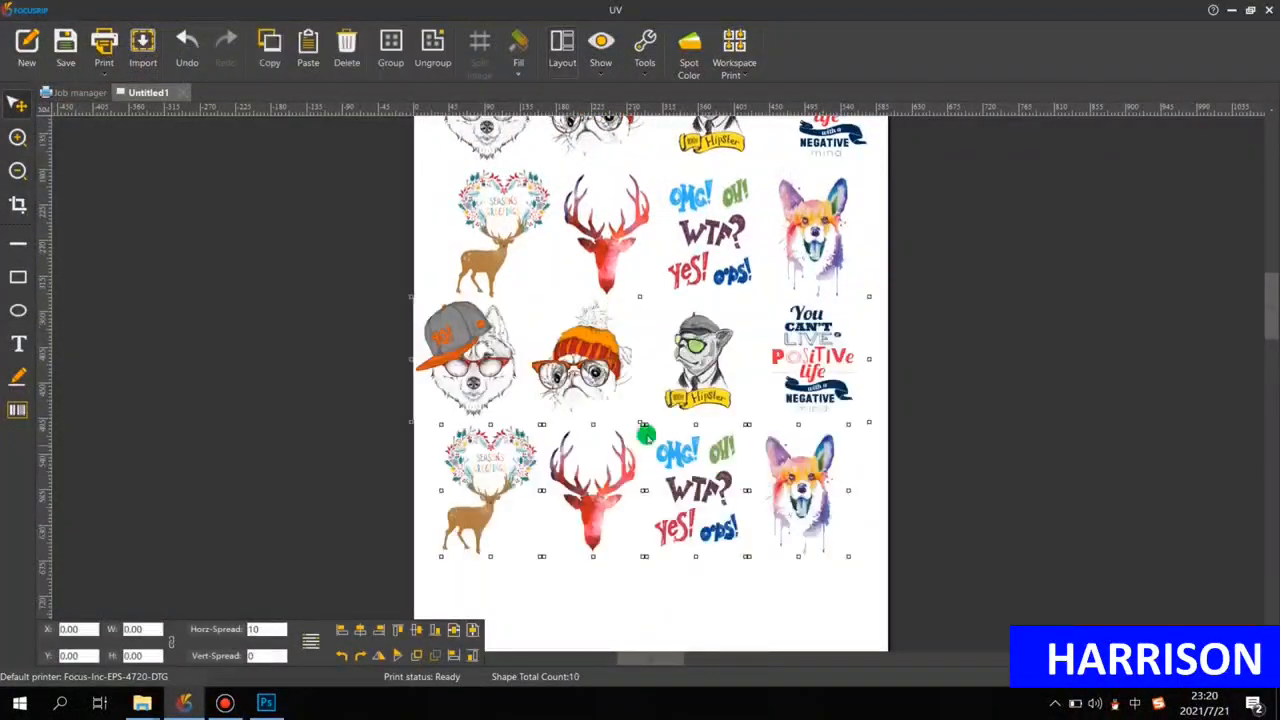
{"action": "left_click_drag", "start_coordinate": [643, 423], "coordinate": [650, 433]}
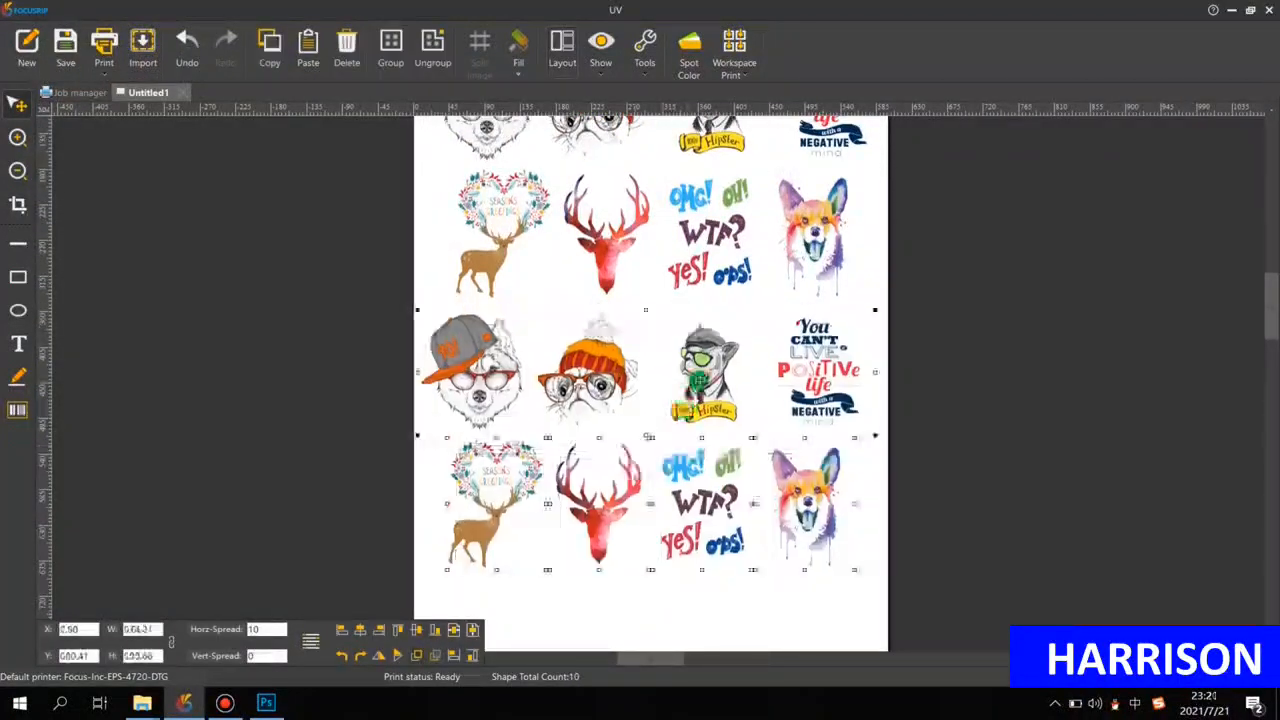
{"action": "scroll", "coordinate": [648, 381], "scroll_direction": "down", "scroll_amount": 1}
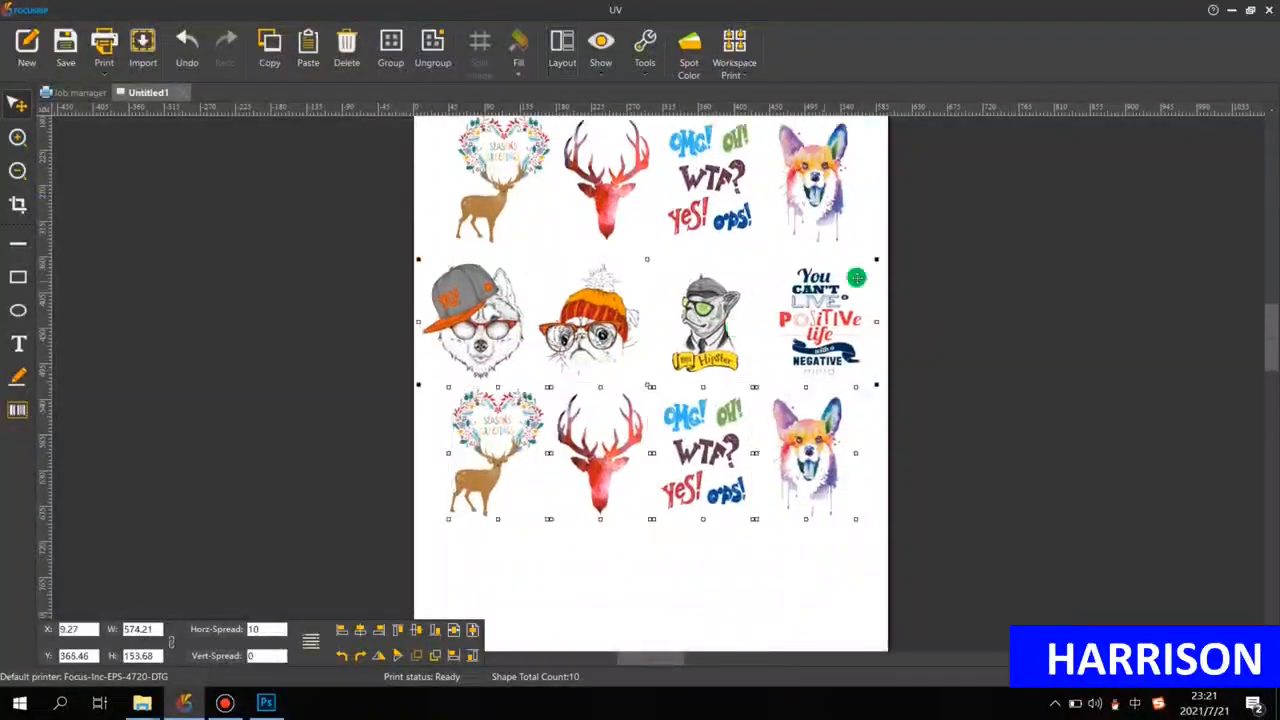
{"action": "left_click", "coordinate": [1130, 405]}
Examine the arranged image rows and the remaining empty canvas below them, closing the chat window that interrupts.
{"action": "scroll", "coordinate": [840, 441], "scroll_direction": "up", "scroll_amount": 4}
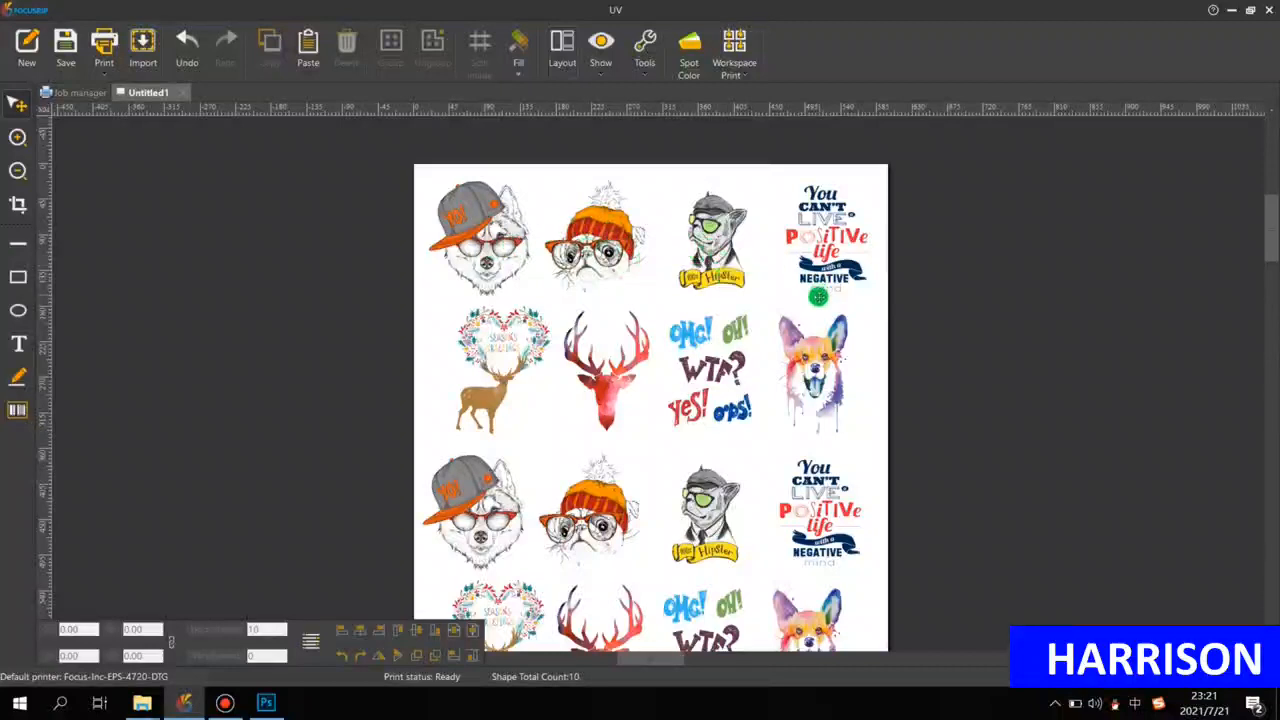
{"action": "scroll", "coordinate": [818, 296], "scroll_direction": "down", "scroll_amount": 3}
{"action": "scroll", "coordinate": [814, 382], "scroll_direction": "up", "scroll_amount": 3}
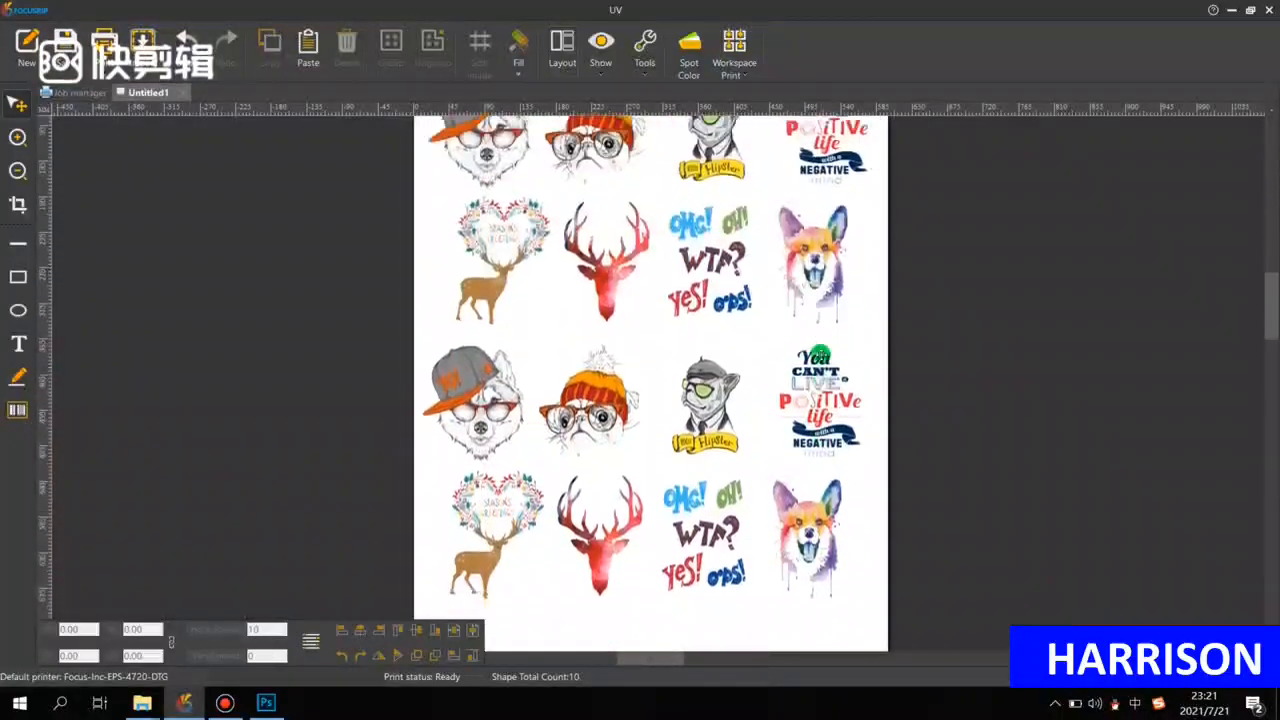
{"action": "scroll", "coordinate": [814, 382], "scroll_direction": "down", "scroll_amount": 5}
{"action": "scroll", "coordinate": [764, 386], "scroll_direction": "down", "scroll_amount": 1}
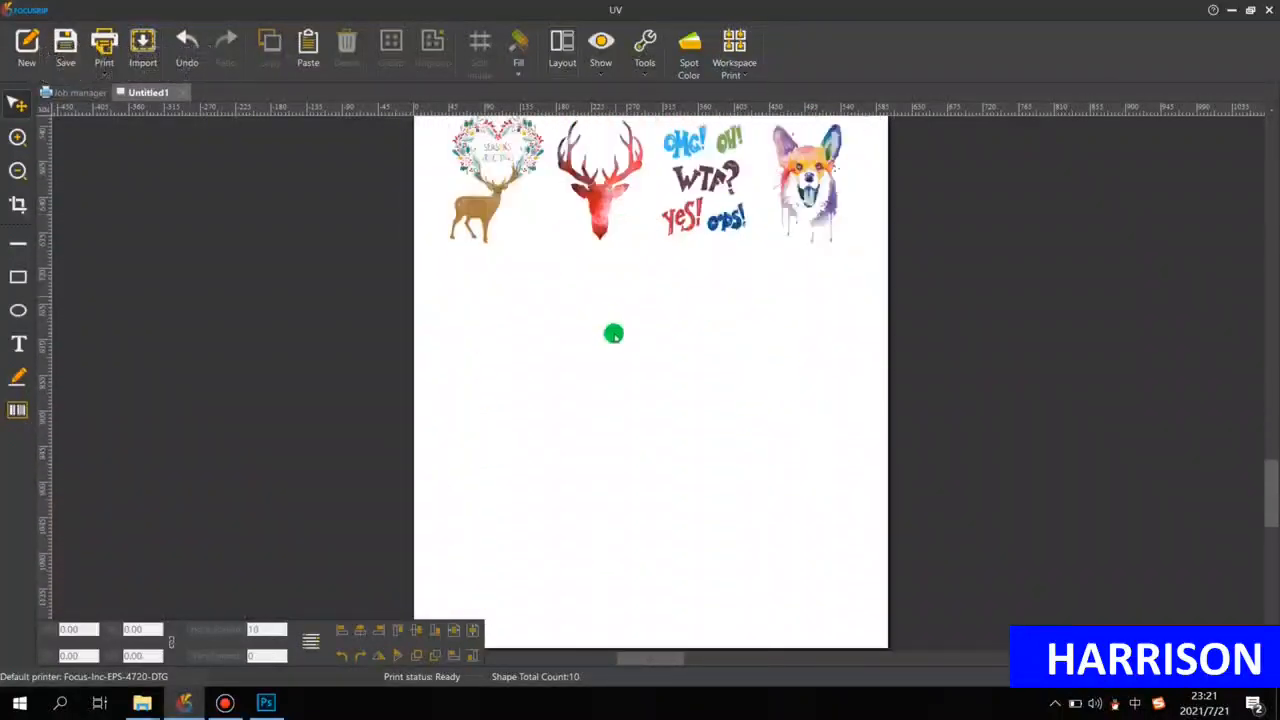
{"action": "scroll", "coordinate": [547, 404], "scroll_direction": "down", "scroll_amount": 2}
{"action": "scroll", "coordinate": [549, 422], "scroll_direction": "up", "scroll_amount": 3}
{"action": "scroll", "coordinate": [549, 422], "scroll_direction": "down", "scroll_amount": 1}
{"action": "scroll", "coordinate": [572, 376], "scroll_direction": "down", "scroll_amount": 1}
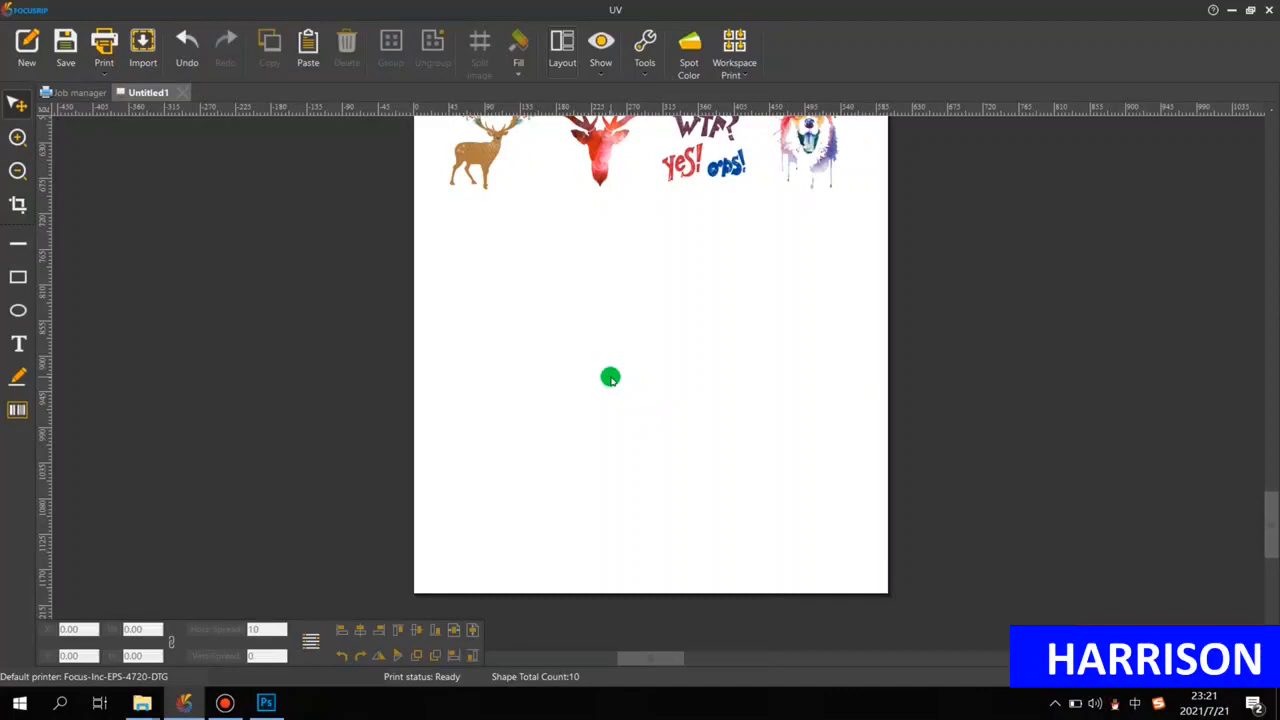
{"action": "scroll", "coordinate": [610, 378], "scroll_direction": "up", "scroll_amount": 10}
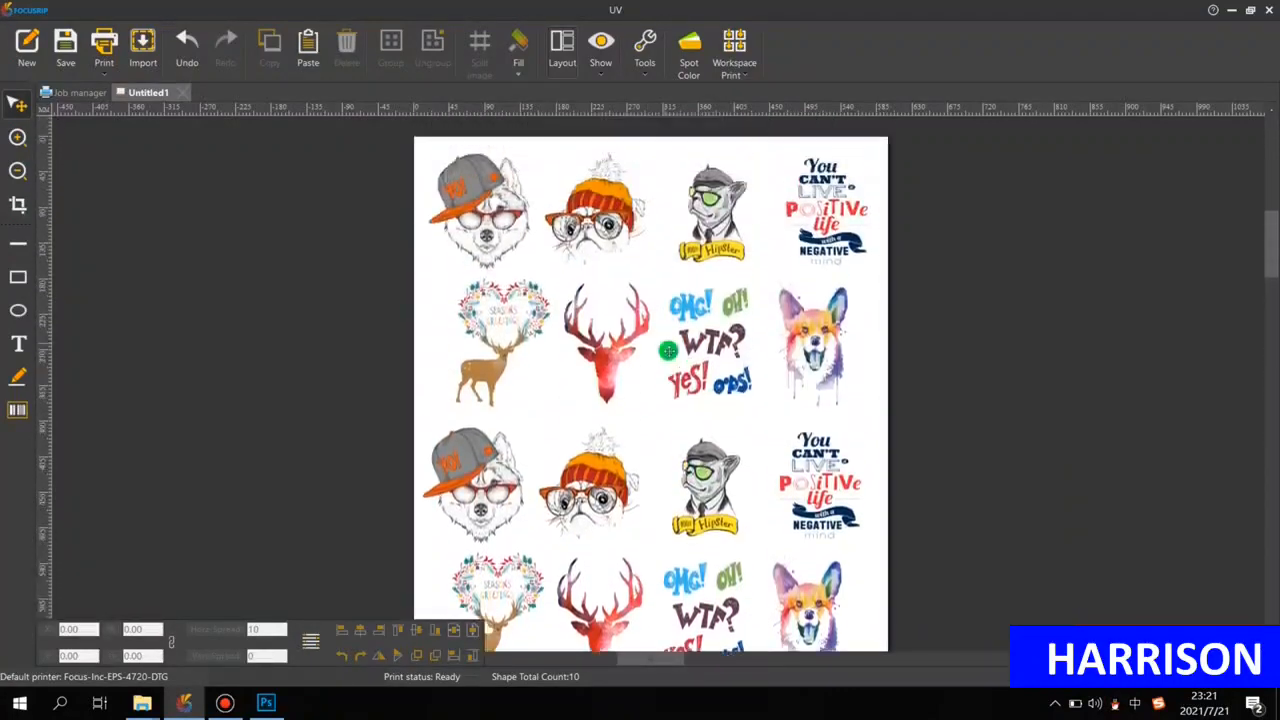
{"action": "scroll", "coordinate": [694, 352], "scroll_direction": "down", "scroll_amount": 5}
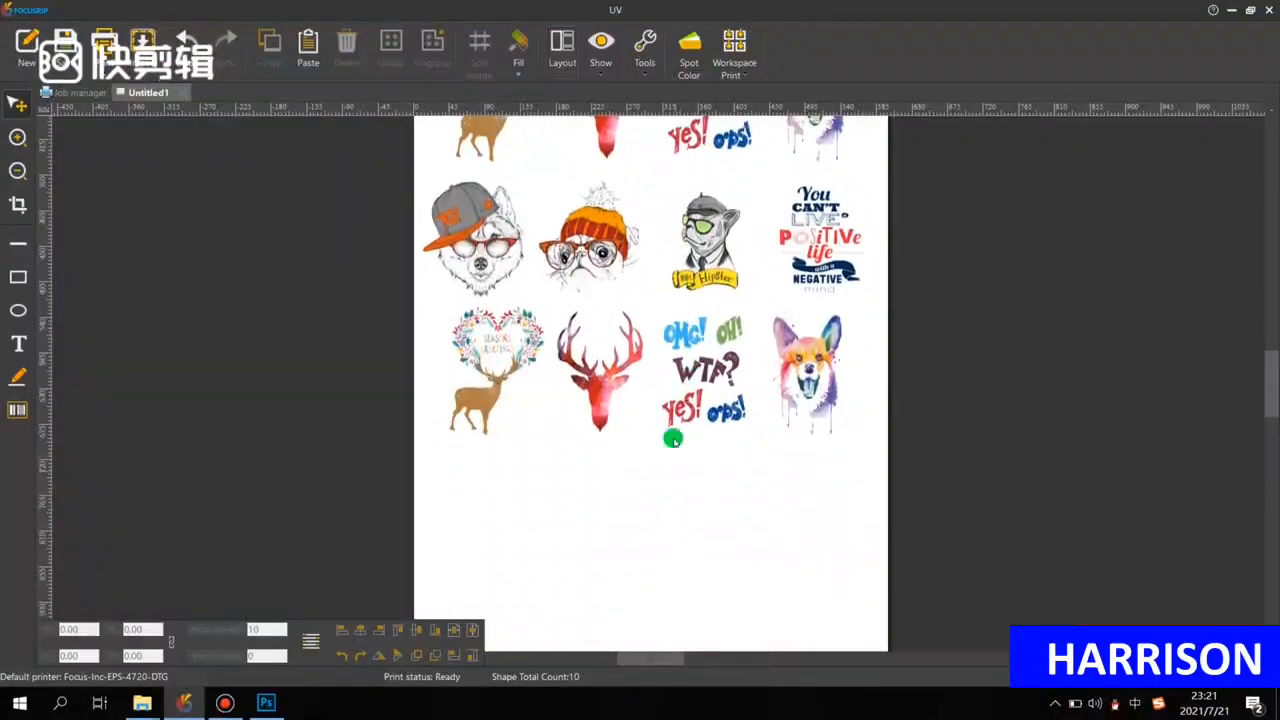
{"action": "scroll", "coordinate": [655, 360], "scroll_direction": "down", "scroll_amount": 4}
{"action": "scroll", "coordinate": [600, 260], "scroll_direction": "up", "scroll_amount": 2}
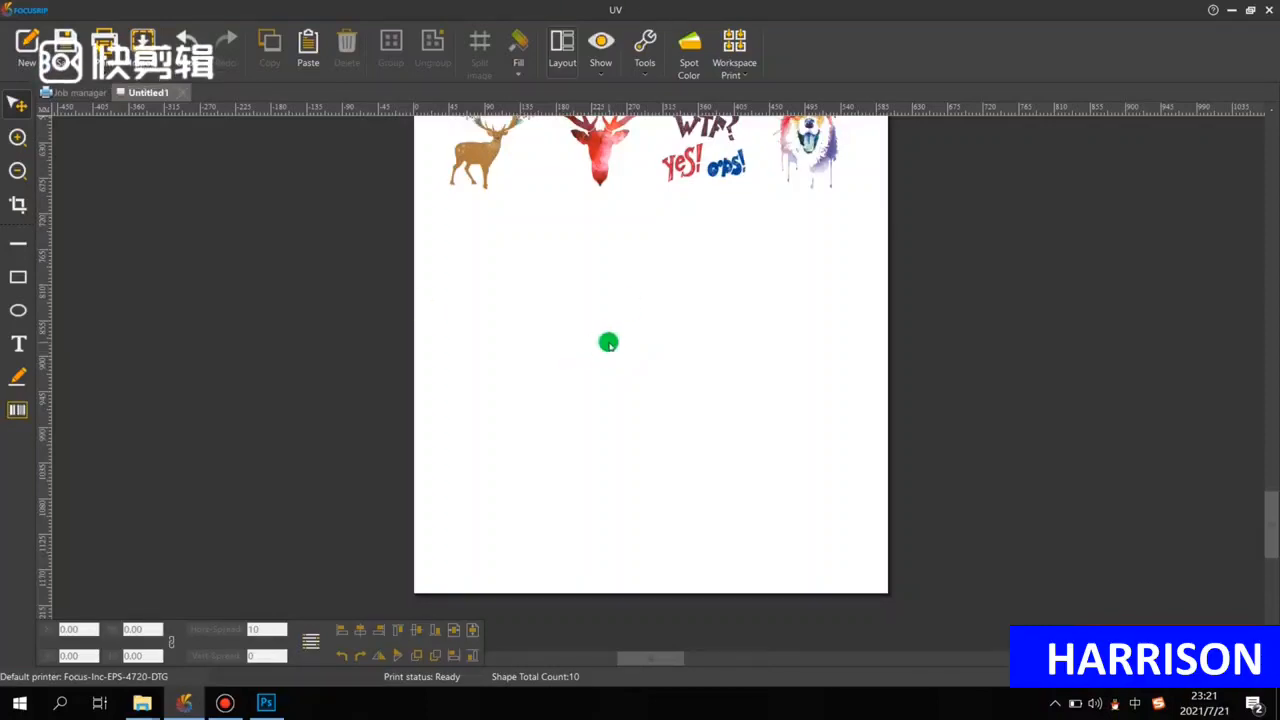
{"action": "scroll", "coordinate": [608, 343], "scroll_direction": "up", "scroll_amount": 5}
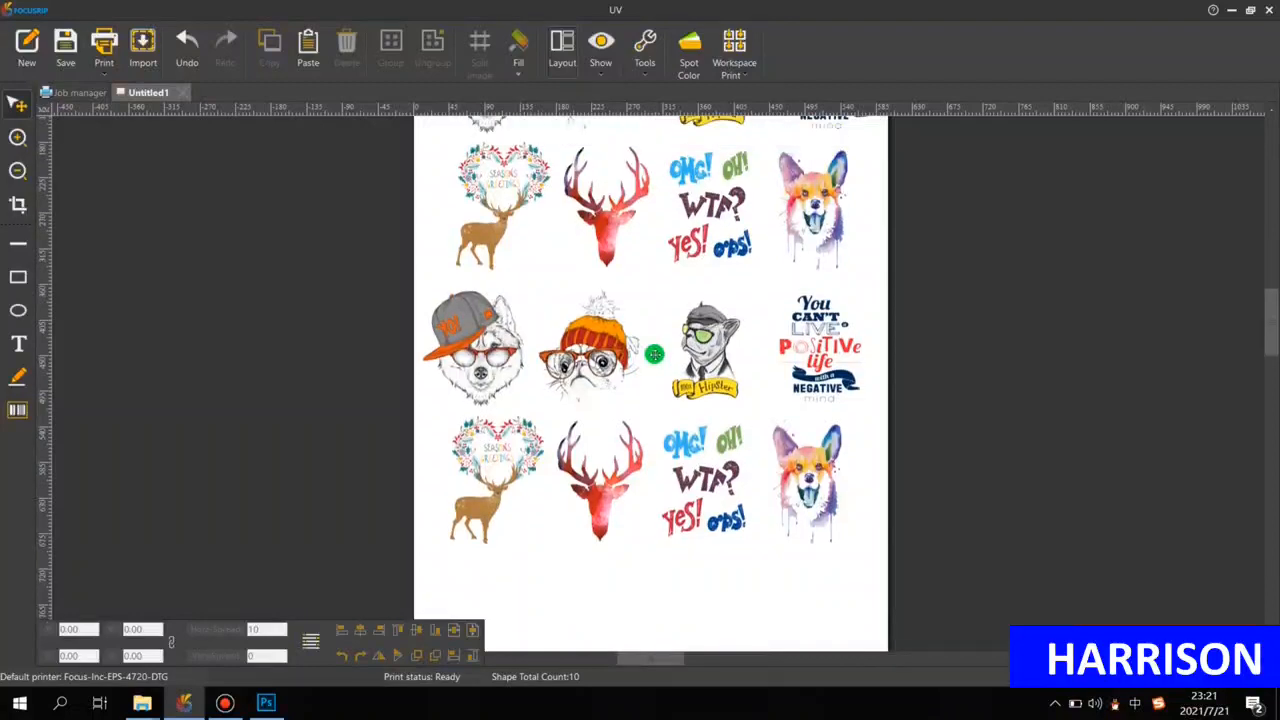
{"action": "scroll", "coordinate": [654, 354], "scroll_direction": "up", "scroll_amount": 4}
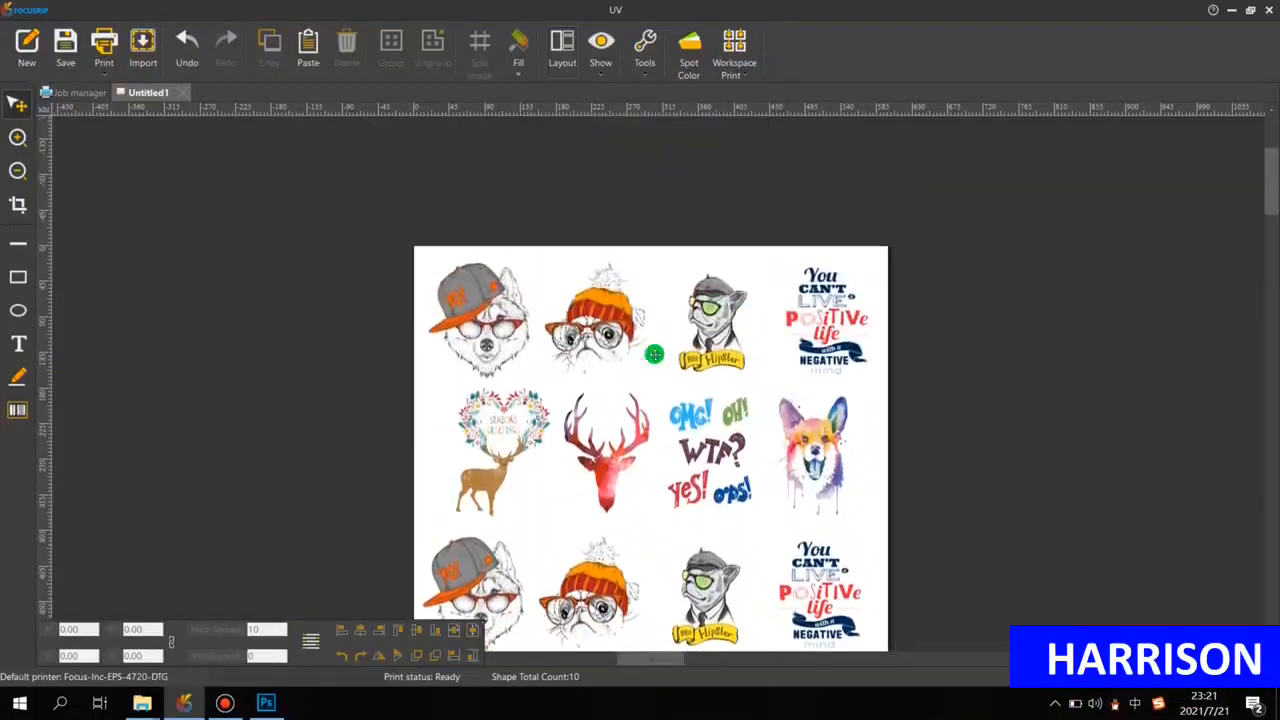
{"action": "scroll", "coordinate": [654, 354], "scroll_direction": "down", "scroll_amount": 3}
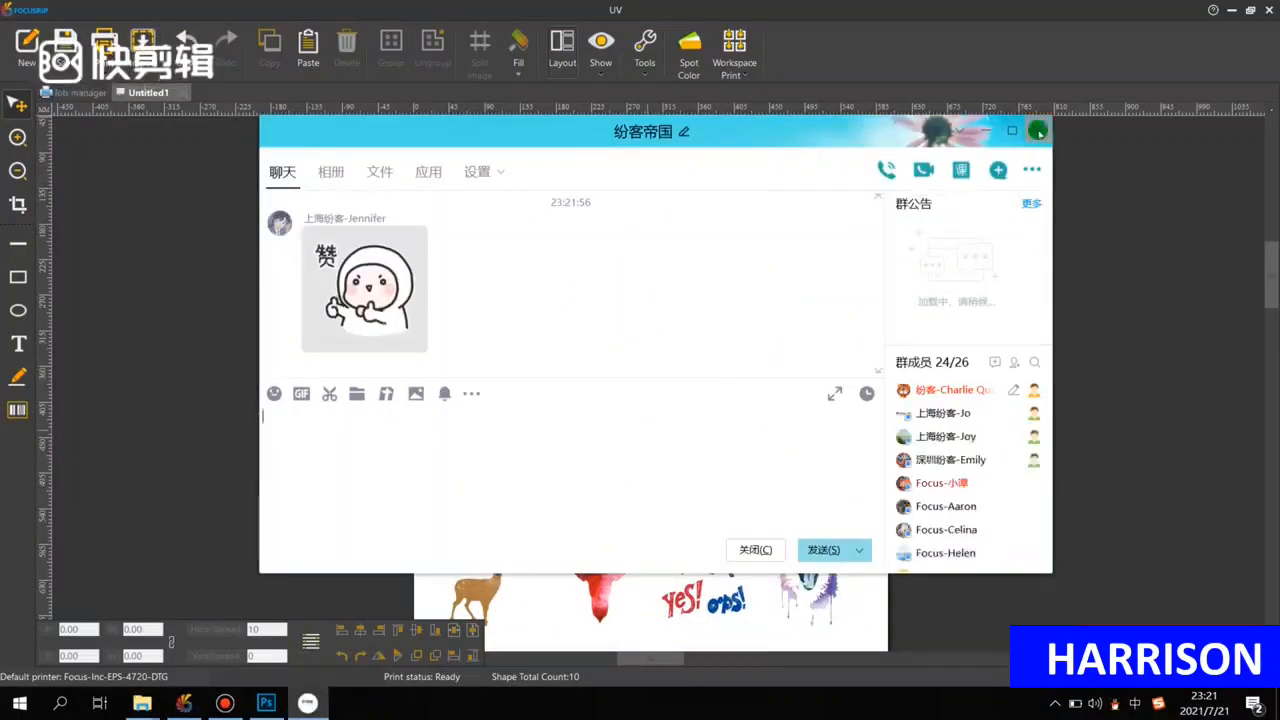
{"action": "left_click", "coordinate": [1040, 129]}
{"action": "scroll", "coordinate": [693, 342], "scroll_direction": "down", "scroll_amount": 1}
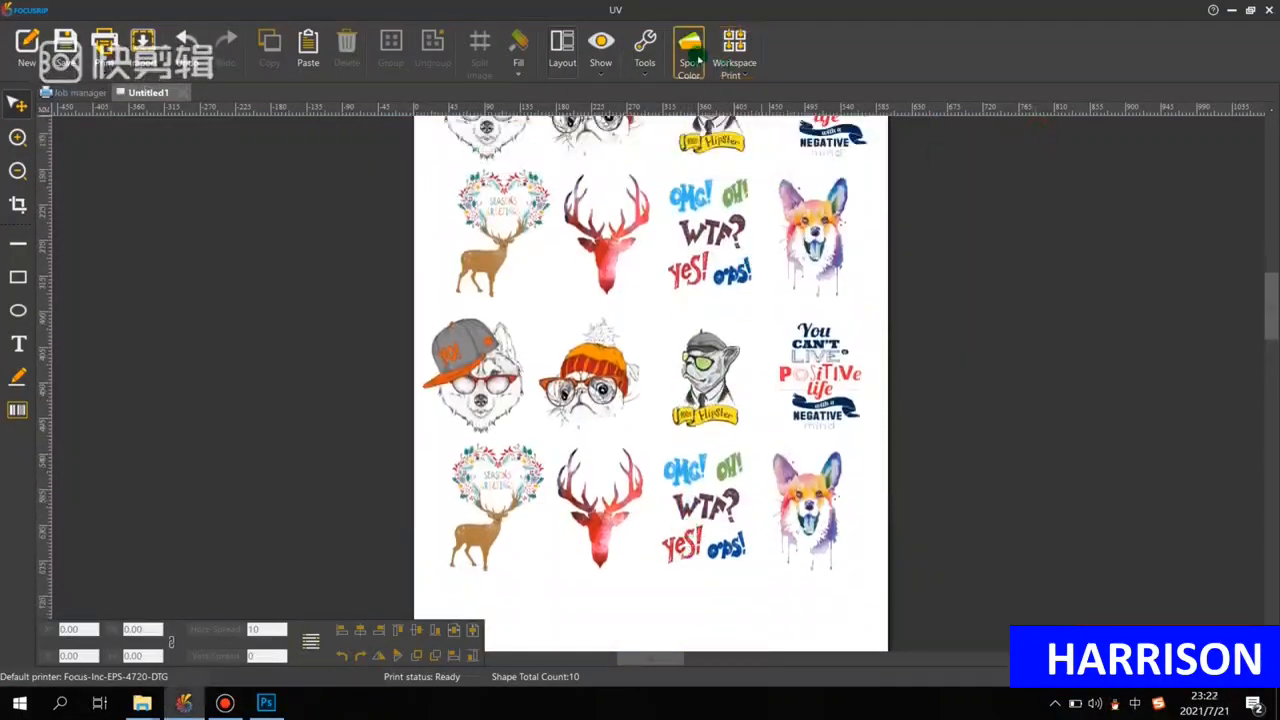
Open the spot color settings and set the first spot color's data source type to Spot.
{"action": "left_click", "coordinate": [690, 57]}
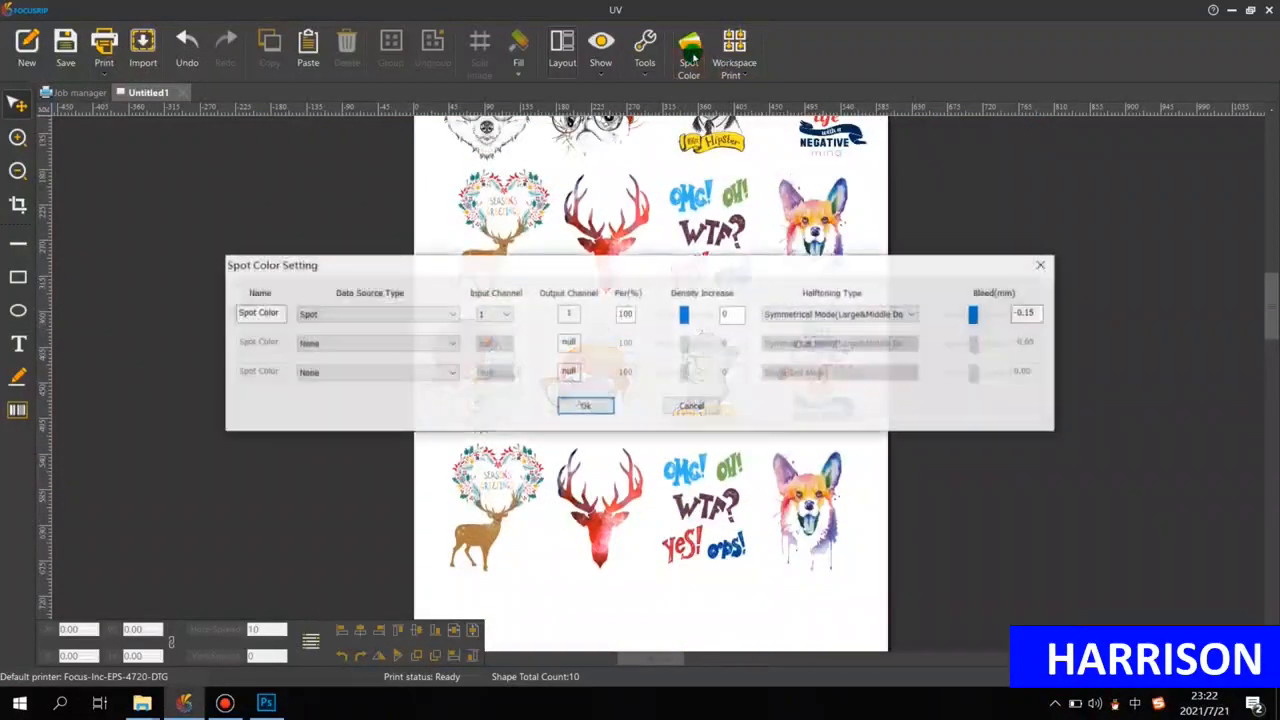
{"action": "left_click", "coordinate": [338, 314]}
{"action": "left_click", "coordinate": [325, 381]}
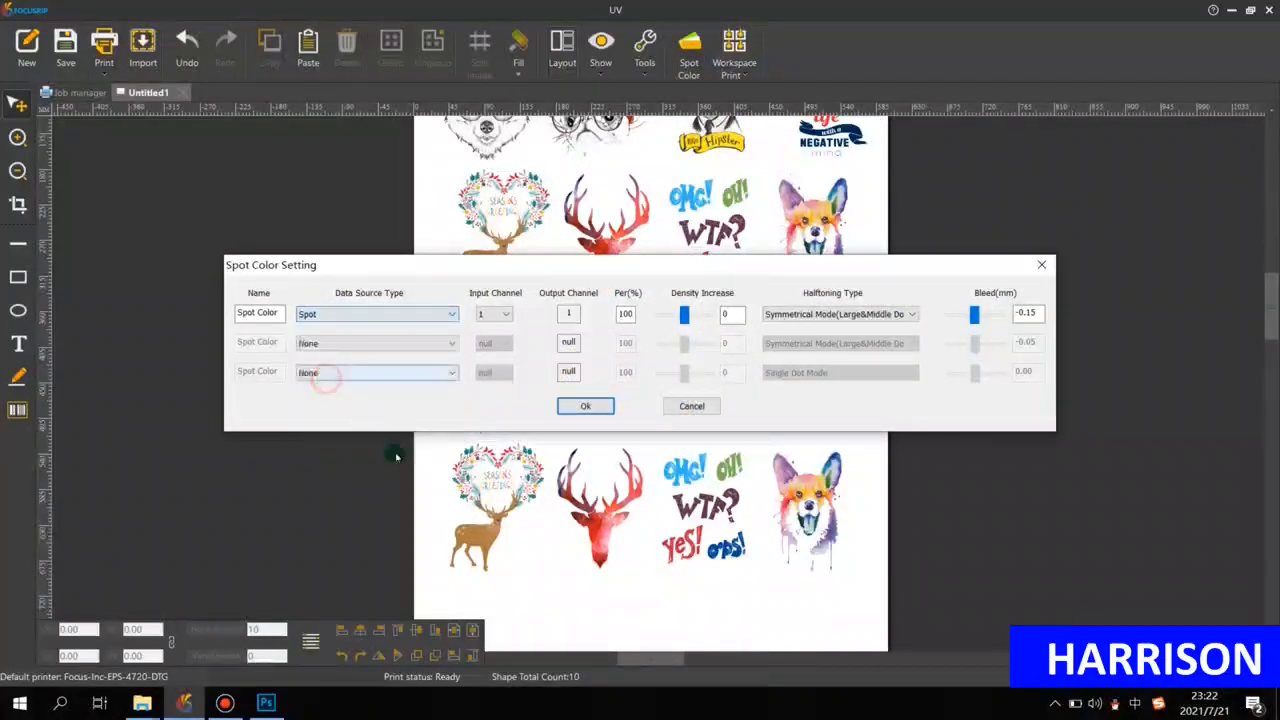
Switch to Photoshop, toggle the W channel's visibility on 1433_poster.tif to check it, and return to the spot color settings.
{"action": "left_click", "coordinate": [266, 703]}
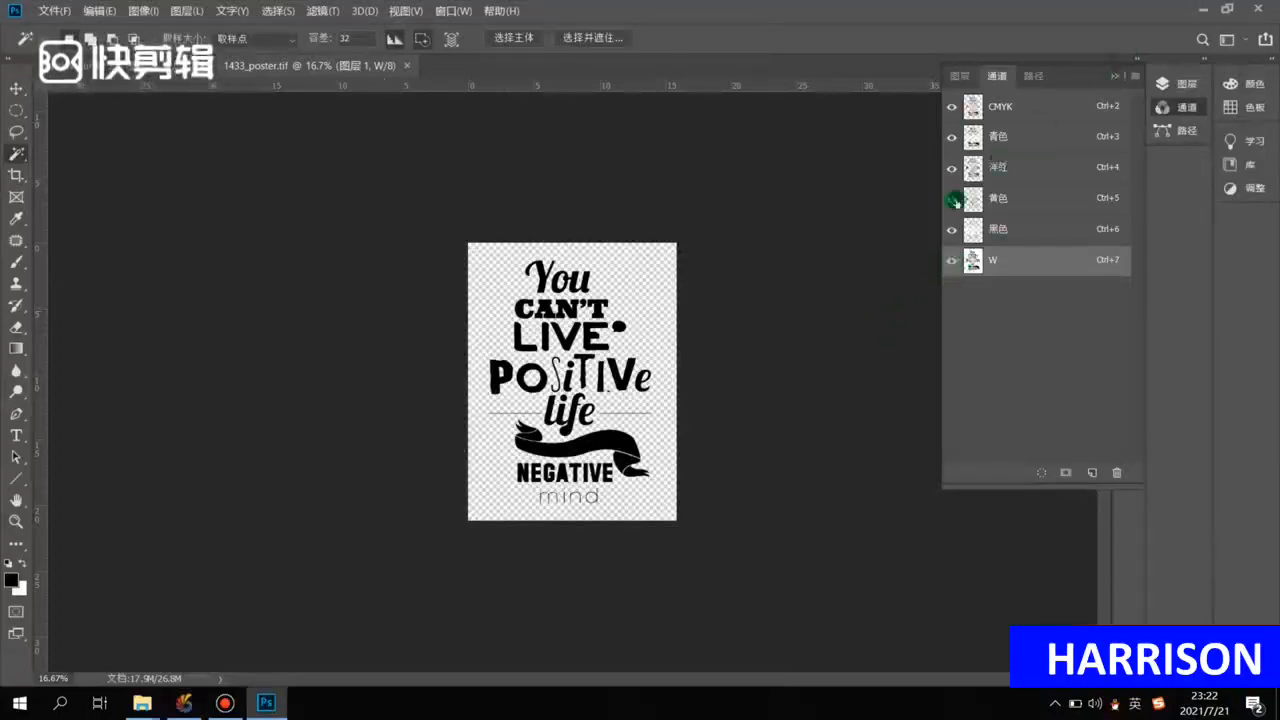
{"action": "left_click", "coordinate": [952, 260]}
{"action": "left_click", "coordinate": [952, 260]}
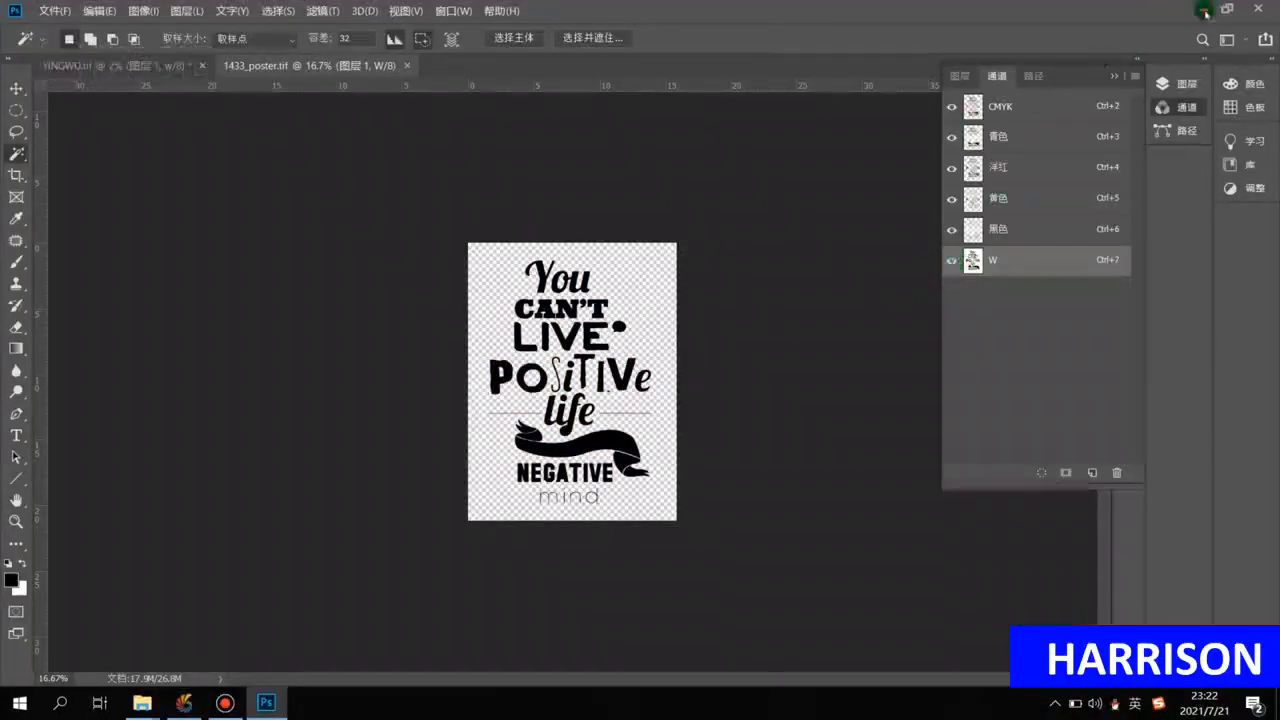
{"action": "left_click", "coordinate": [1205, 12]}
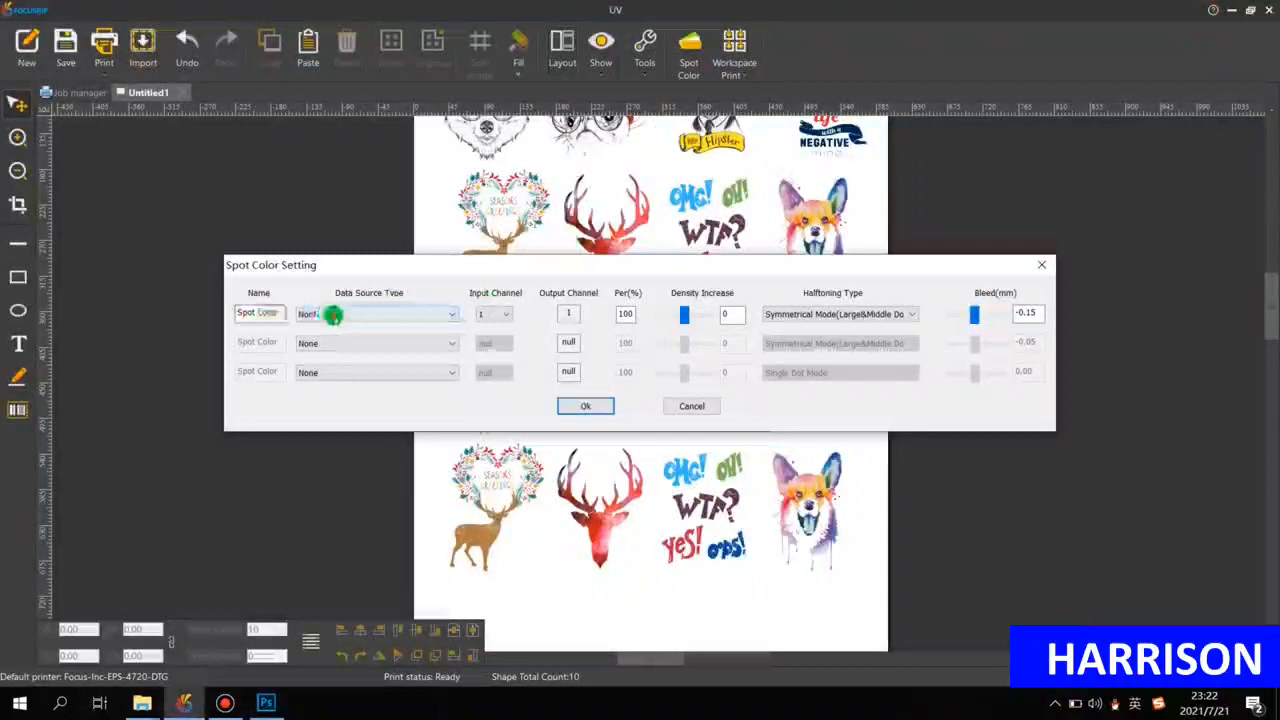
Reselect Spot for the first spot color's data source, change it to Image Base(Image Density), and move the dialog lower to uncover the images.
{"action": "left_click", "coordinate": [333, 314]}
{"action": "left_click", "coordinate": [330, 381]}
{"action": "left_click", "coordinate": [331, 315]}
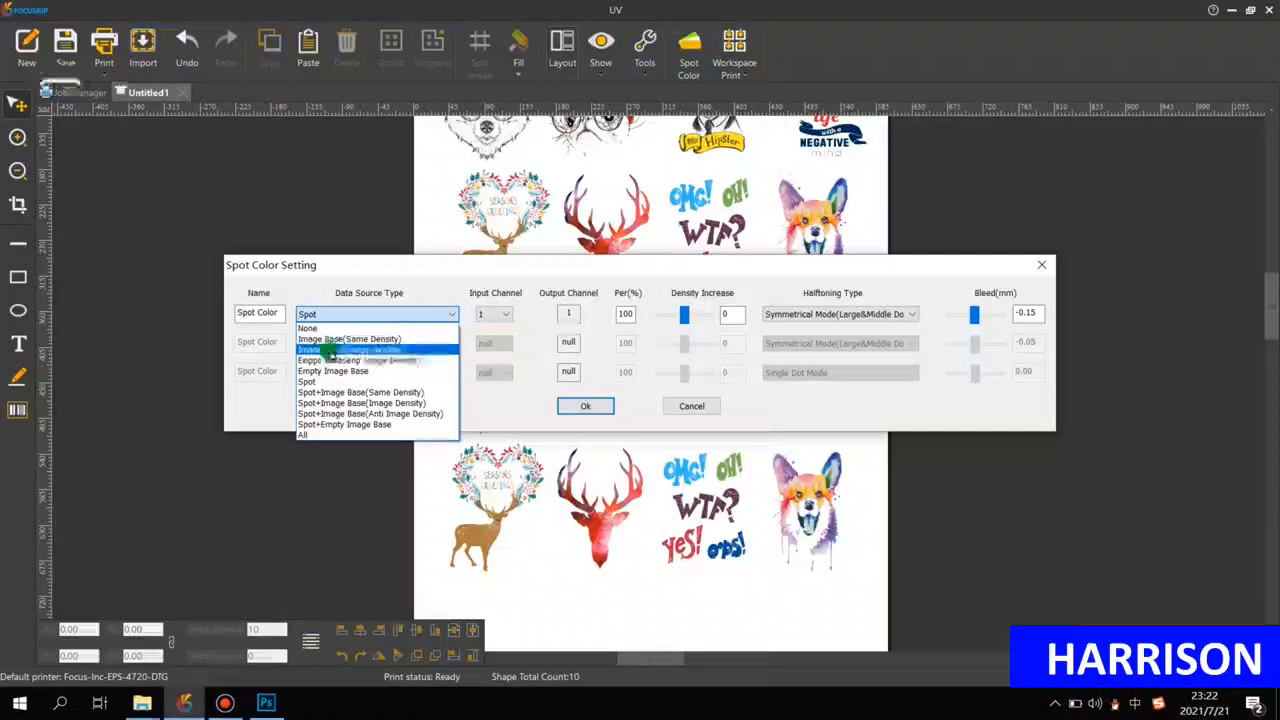
{"action": "left_click", "coordinate": [327, 349]}
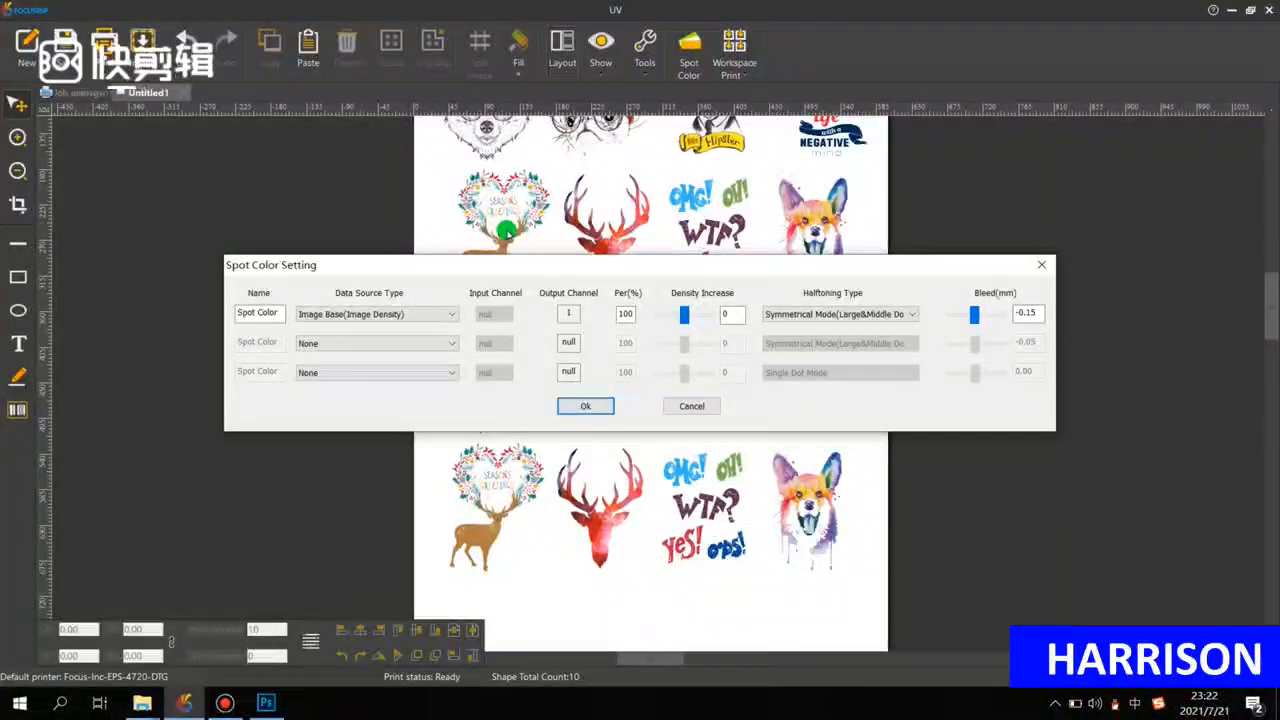
{"action": "left_click_drag", "start_coordinate": [544, 267], "coordinate": [561, 333]}
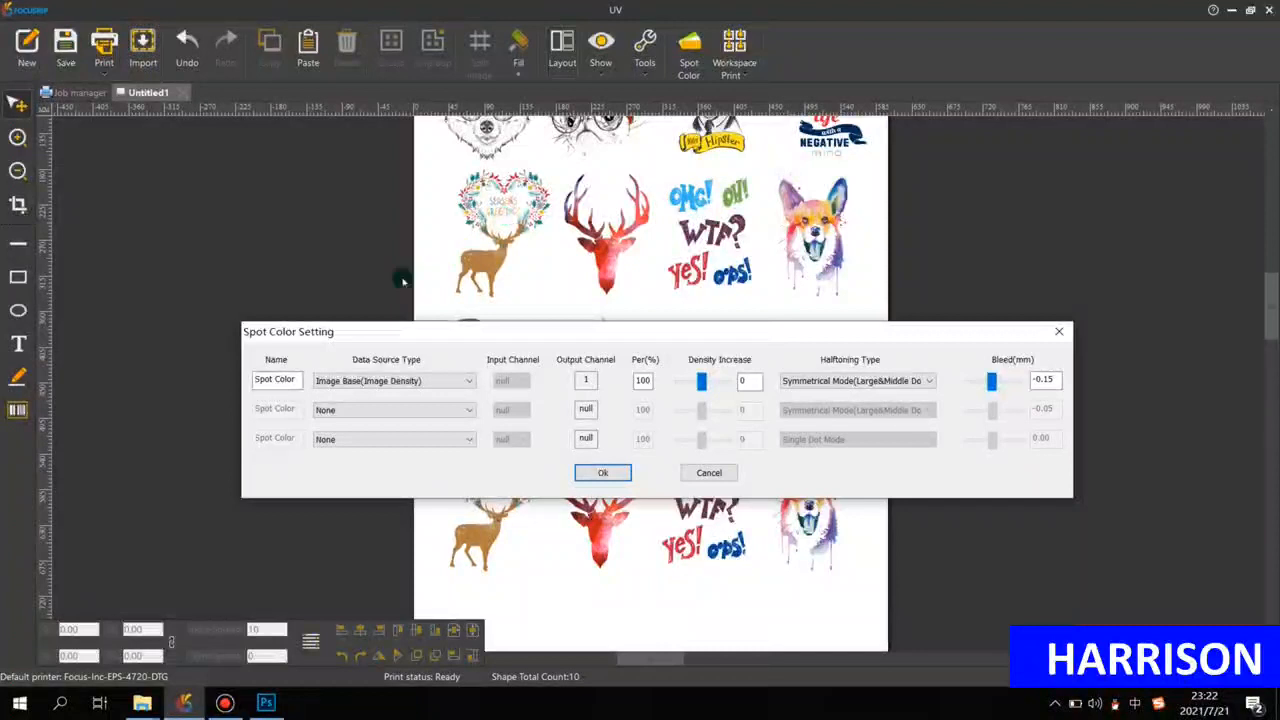
Set the first spot color's data source type to Spot, switch briefly to Photoshop, and set its density increase to 100.
{"action": "left_click", "coordinate": [340, 380]}
{"action": "left_click", "coordinate": [332, 447]}
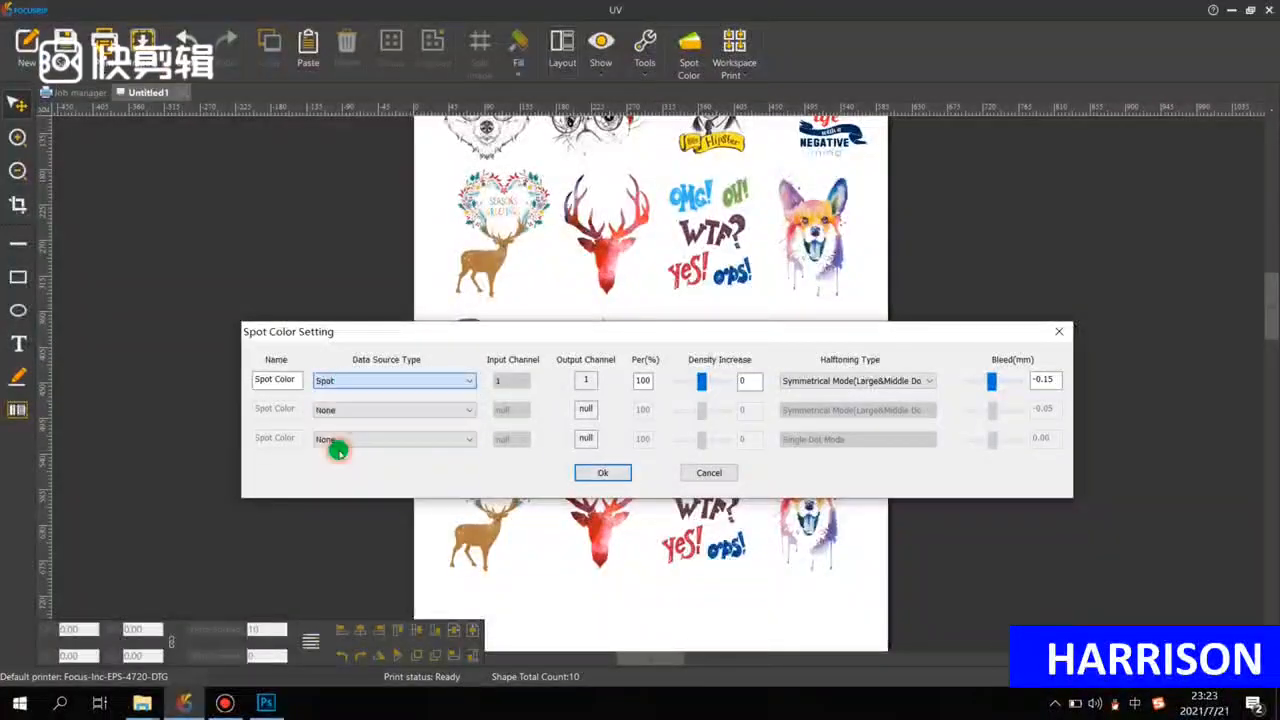
{"action": "left_click", "coordinate": [266, 703]}
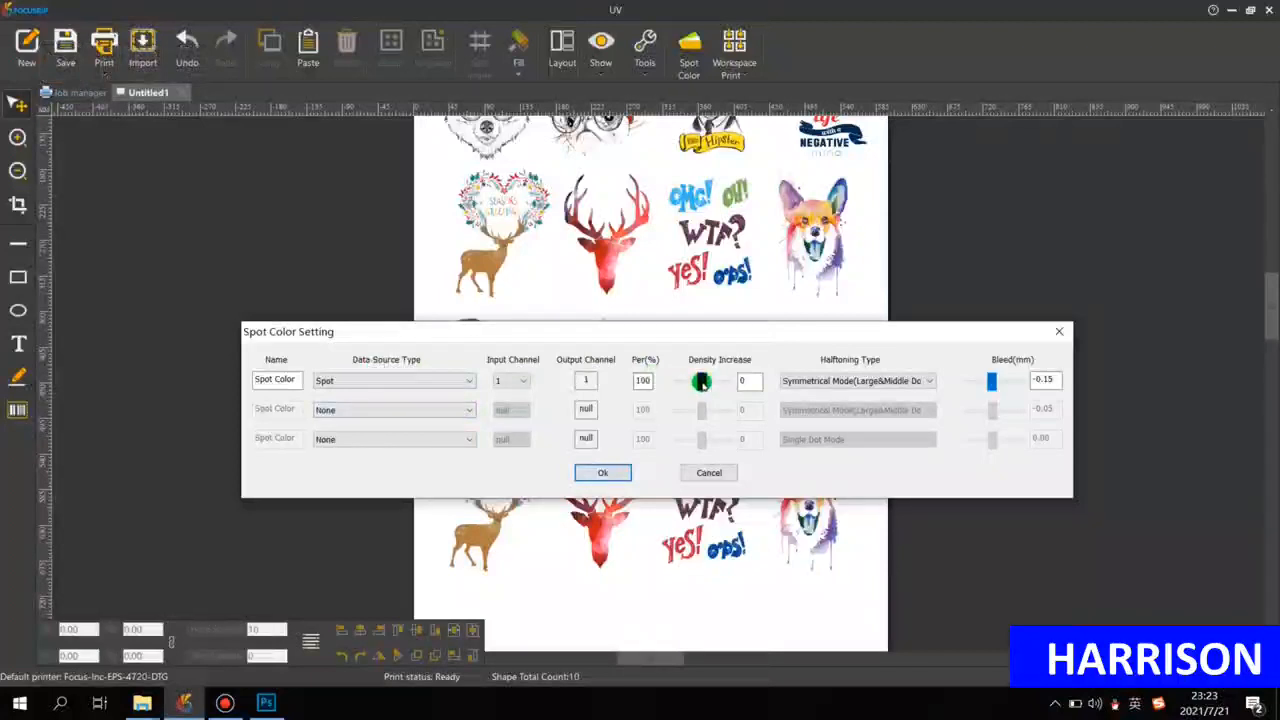
{"action": "left_click_drag", "start_coordinate": [702, 382], "coordinate": [754, 394]}
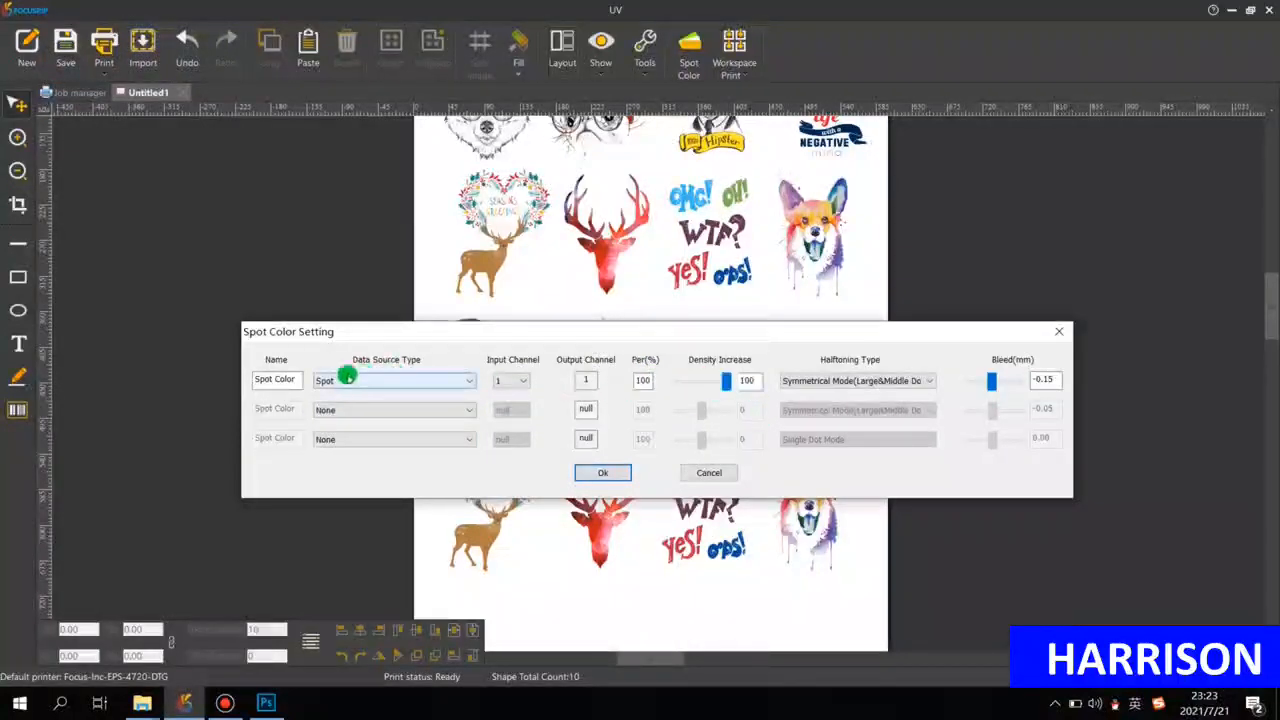
Review the first spot color's data source and halftoning options, reselecting Spot and Symmetrical Mode(Large&Middle Dot).
{"action": "left_click", "coordinate": [343, 380]}
{"action": "left_click", "coordinate": [330, 448]}
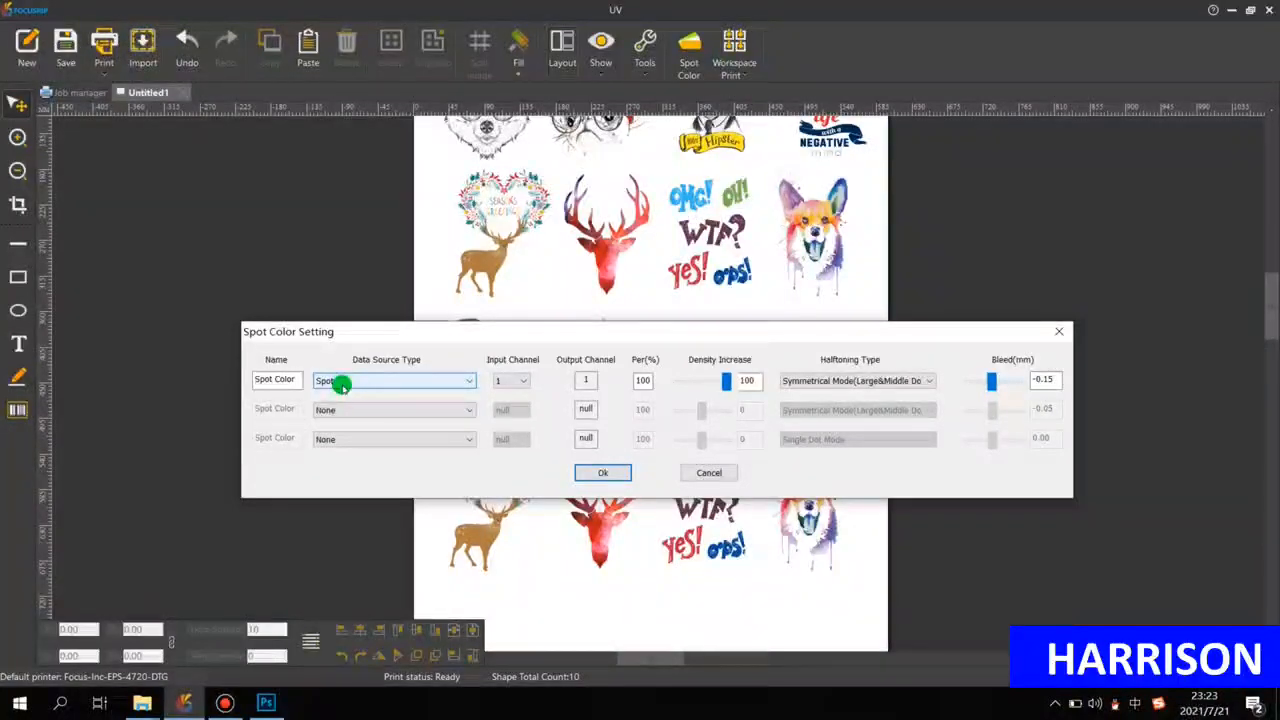
{"action": "left_click", "coordinate": [340, 384]}
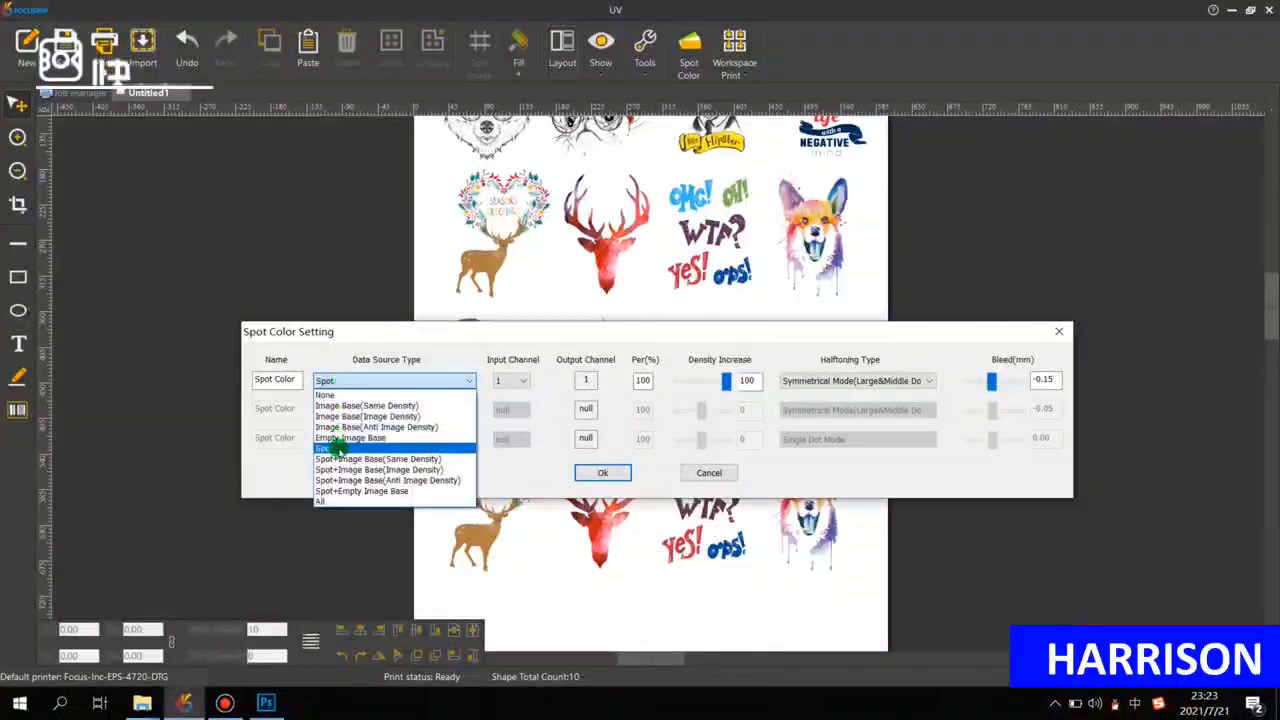
{"action": "left_click", "coordinate": [338, 450]}
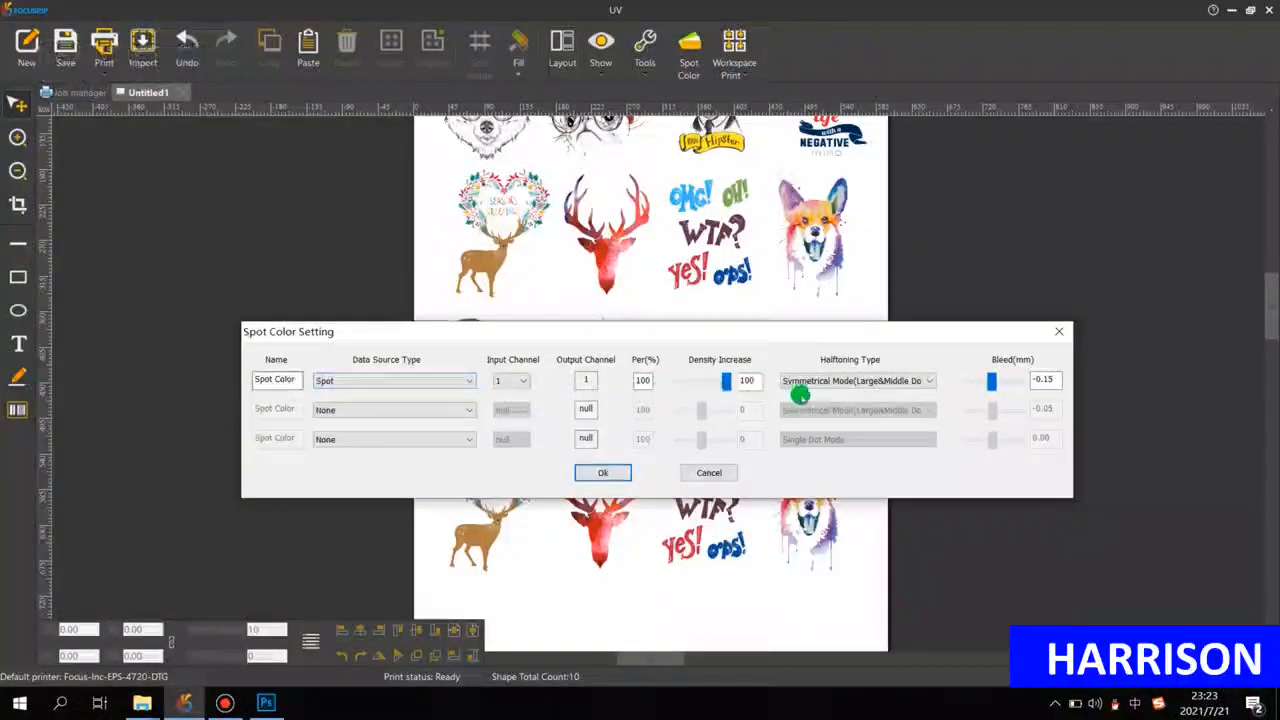
{"action": "left_click", "coordinate": [832, 381]}
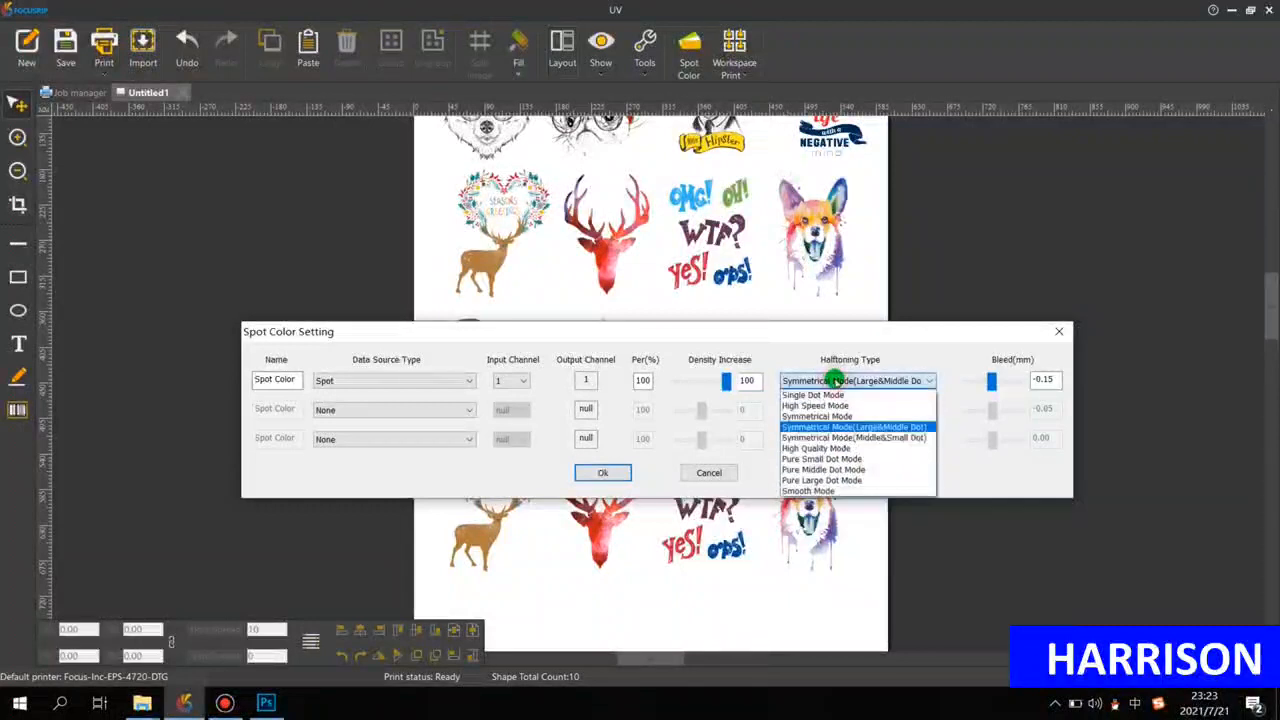
{"action": "left_click", "coordinate": [853, 430]}
{"action": "left_click", "coordinate": [856, 380]}
{"action": "left_click", "coordinate": [869, 426]}
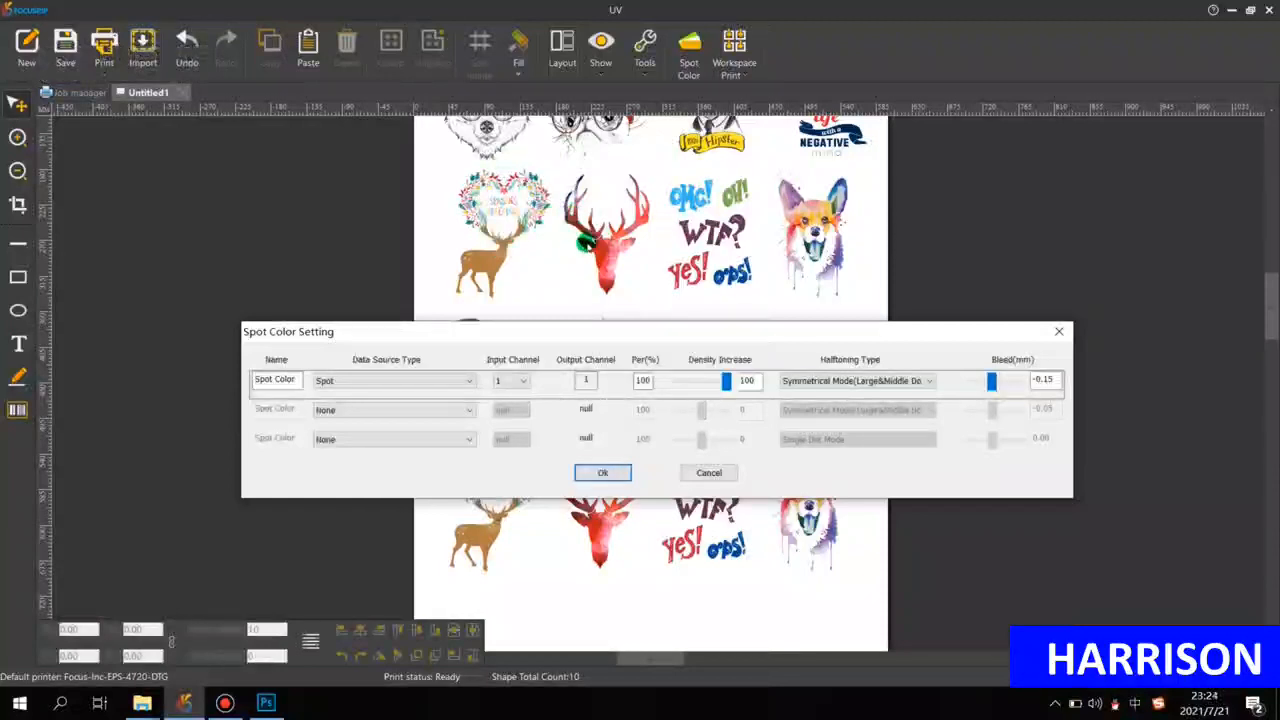
Set the first spot color's bleed to -0.10 mm and accept the spot color settings.
{"action": "left_click", "coordinate": [757, 382]}
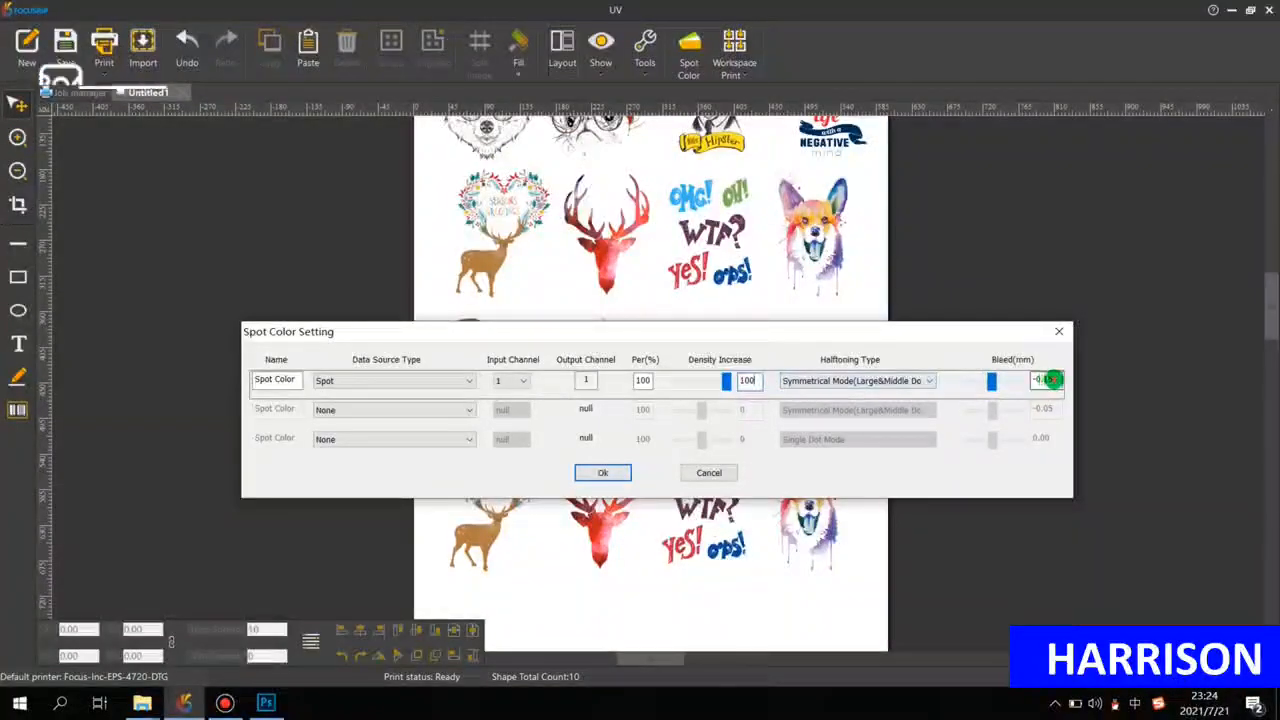
{"action": "left_click", "coordinate": [1053, 380]}
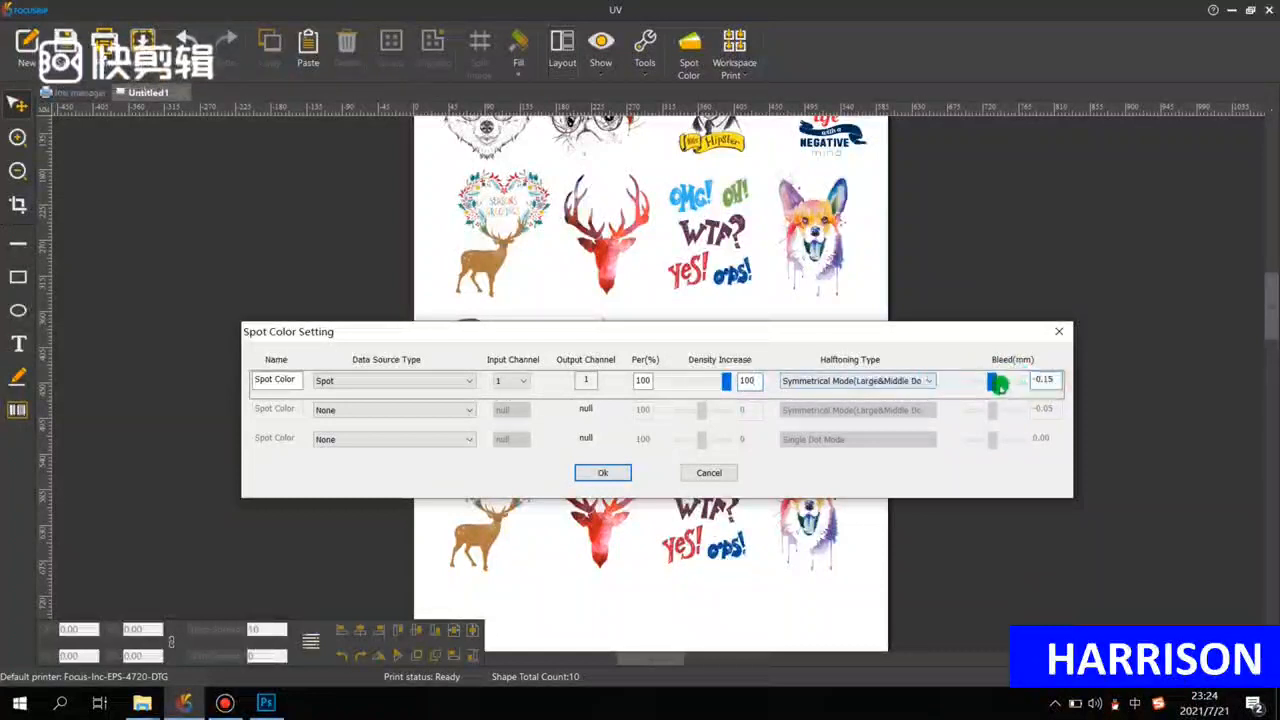
{"action": "double_click", "coordinate": [1040, 381]}
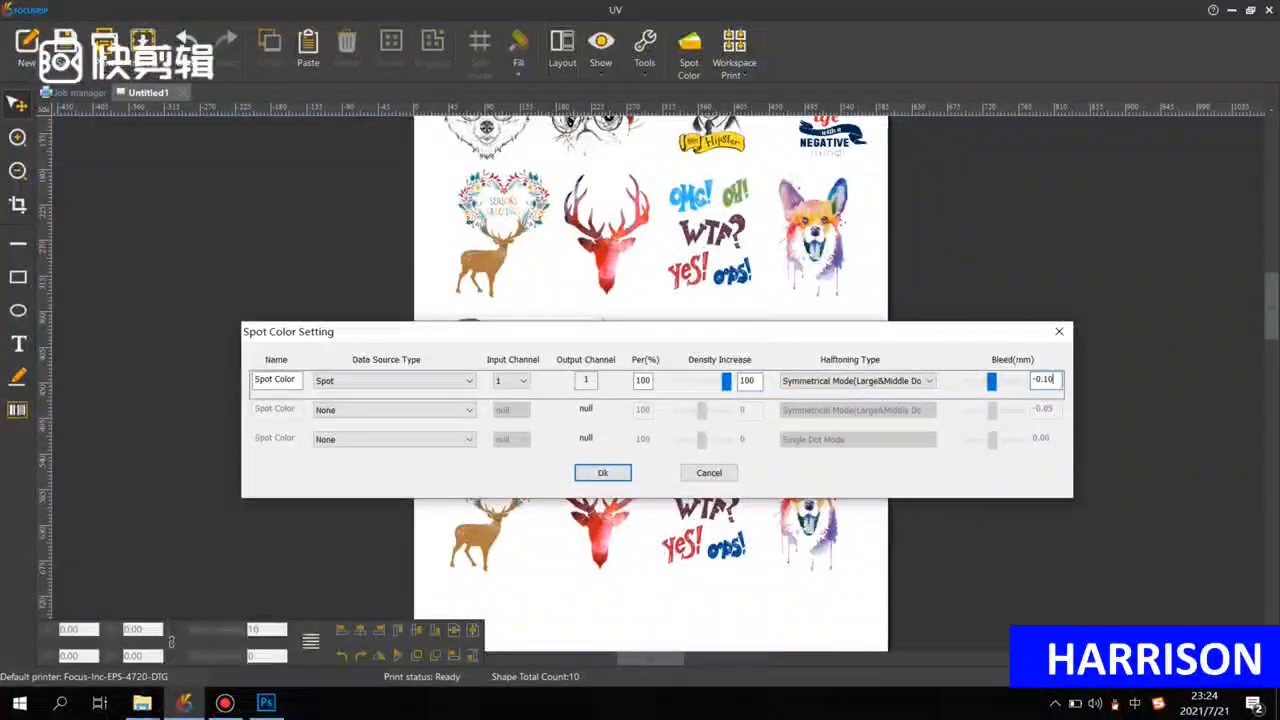
{"action": "left_click", "coordinate": [606, 473]}
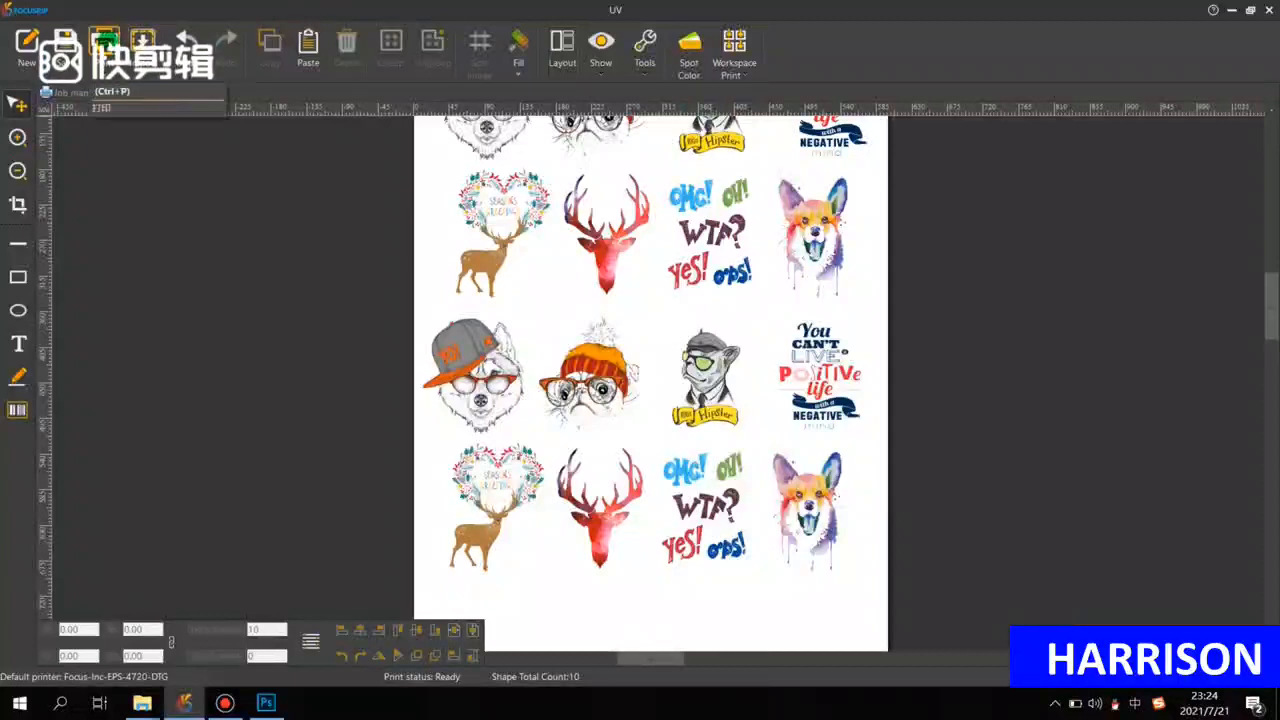
Open the print settings and select the Focus_2_IB_PET_INK_NORMAL_FILM_720x1800 solution.
{"action": "left_click", "coordinate": [104, 42]}
{"action": "left_click", "coordinate": [497, 186]}
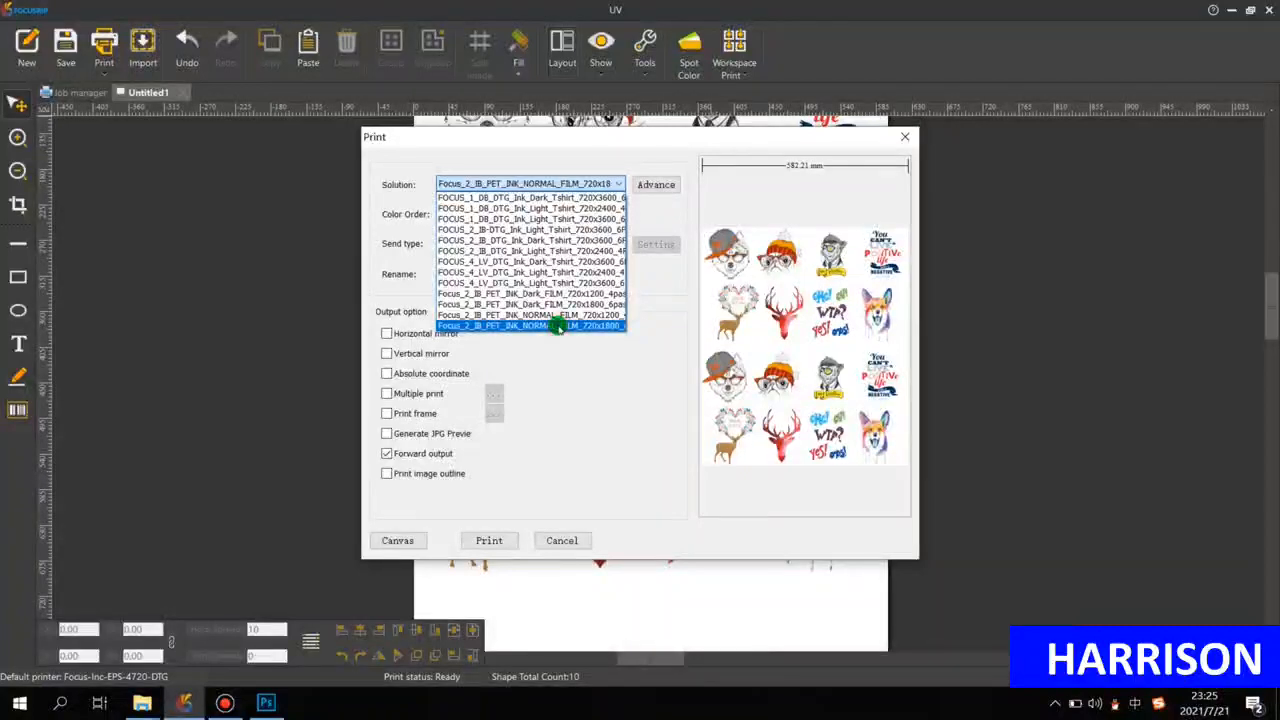
{"action": "left_click", "coordinate": [558, 327]}
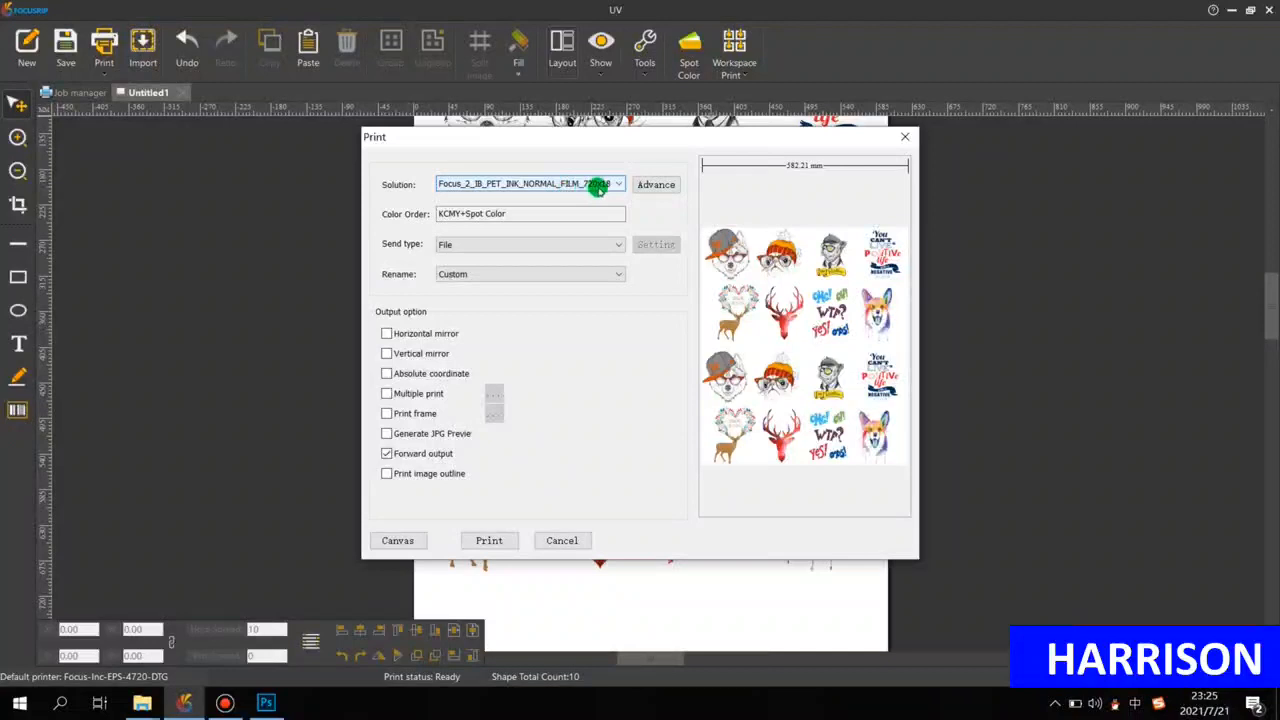
{"action": "left_click", "coordinate": [597, 187]}
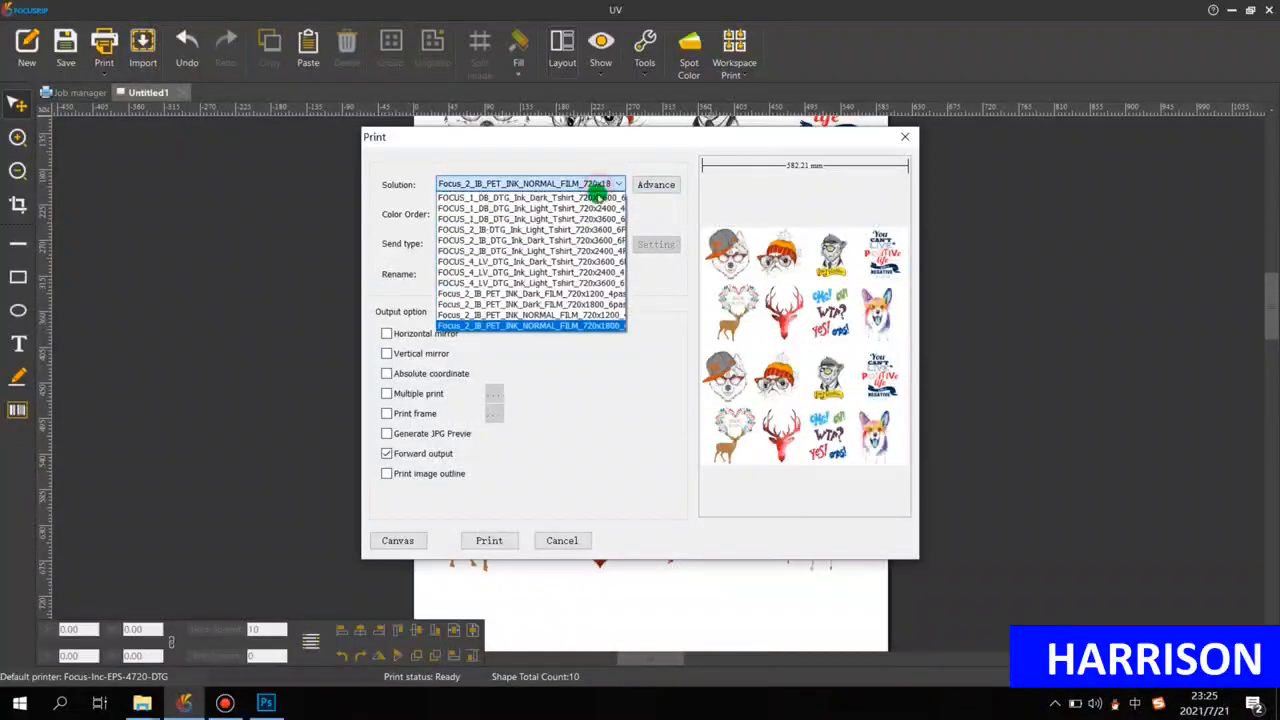
{"action": "left_click", "coordinate": [602, 327]}
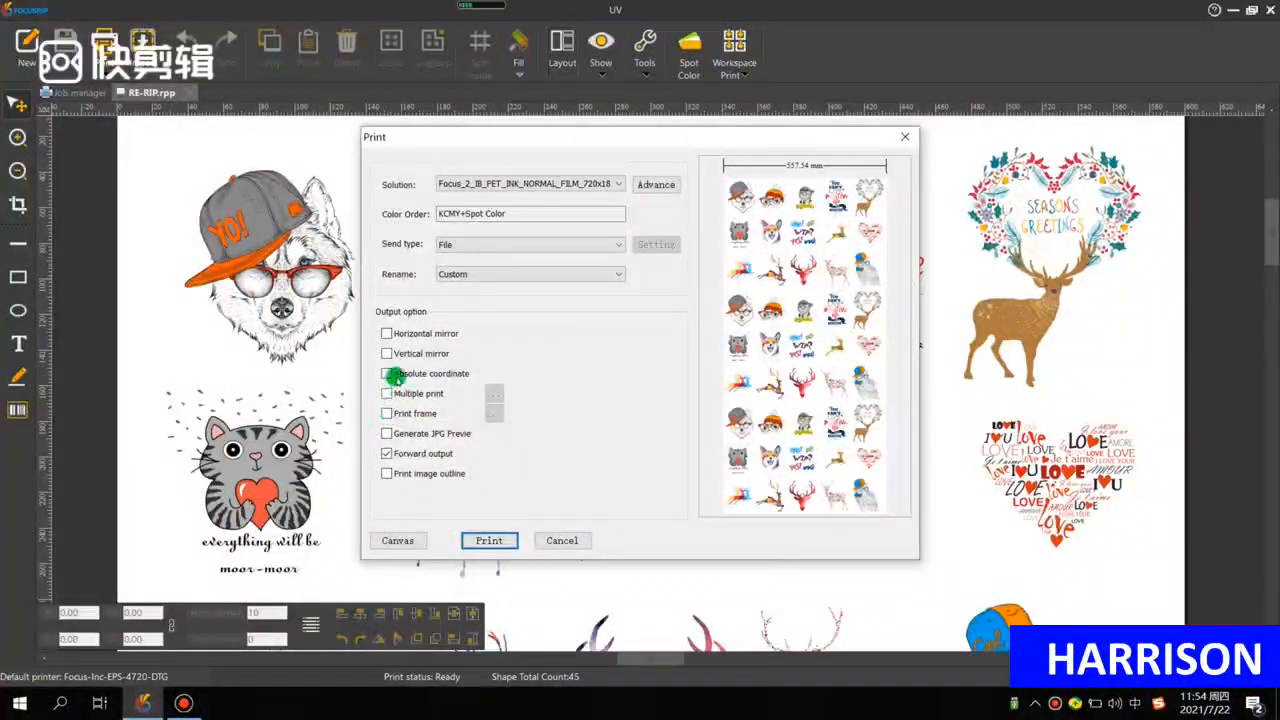
Try the horizontal mirror option on and off, leave it enabled, and start the print output.
{"action": "left_click", "coordinate": [385, 336]}
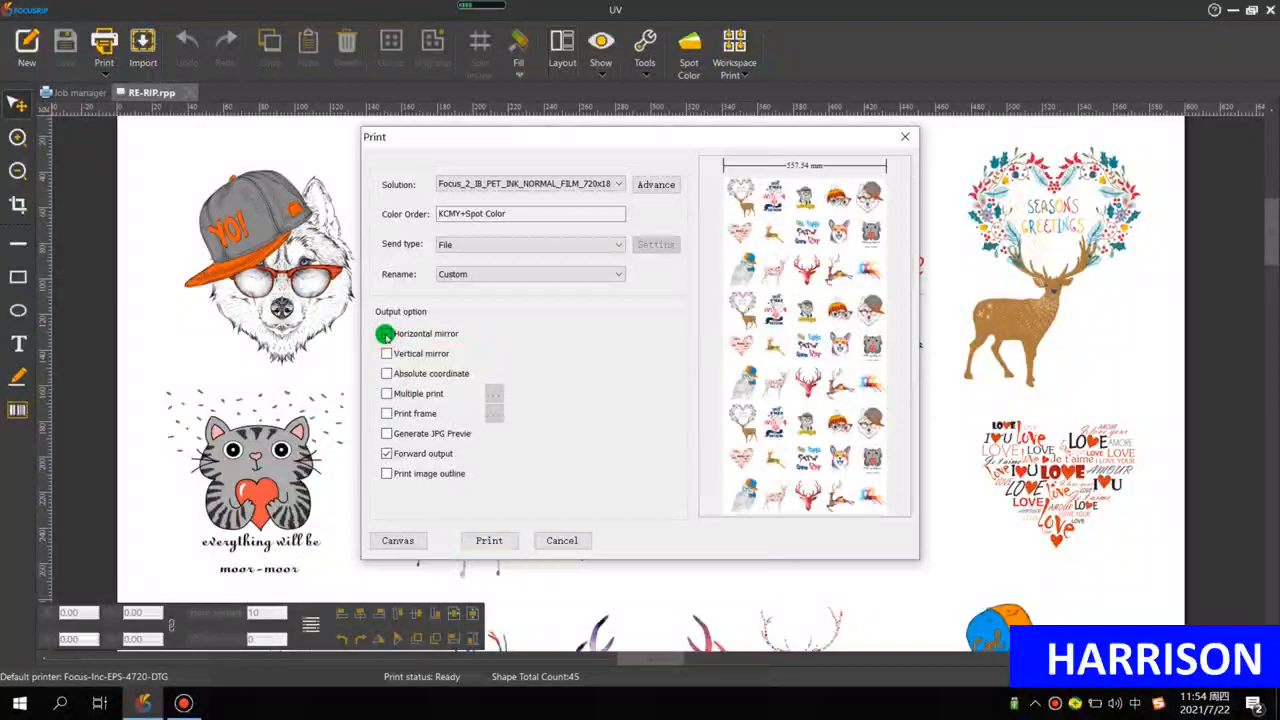
{"action": "left_click", "coordinate": [386, 336]}
{"action": "left_click", "coordinate": [386, 336]}
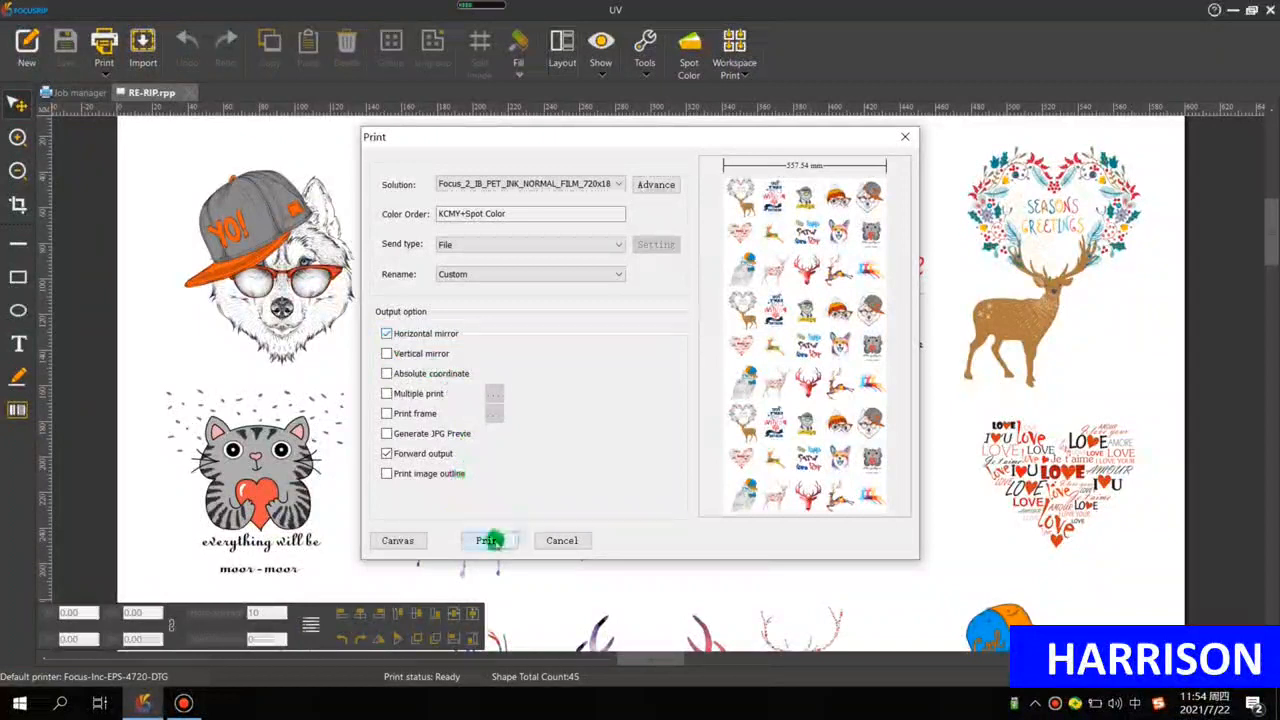
{"action": "left_click", "coordinate": [490, 541]}
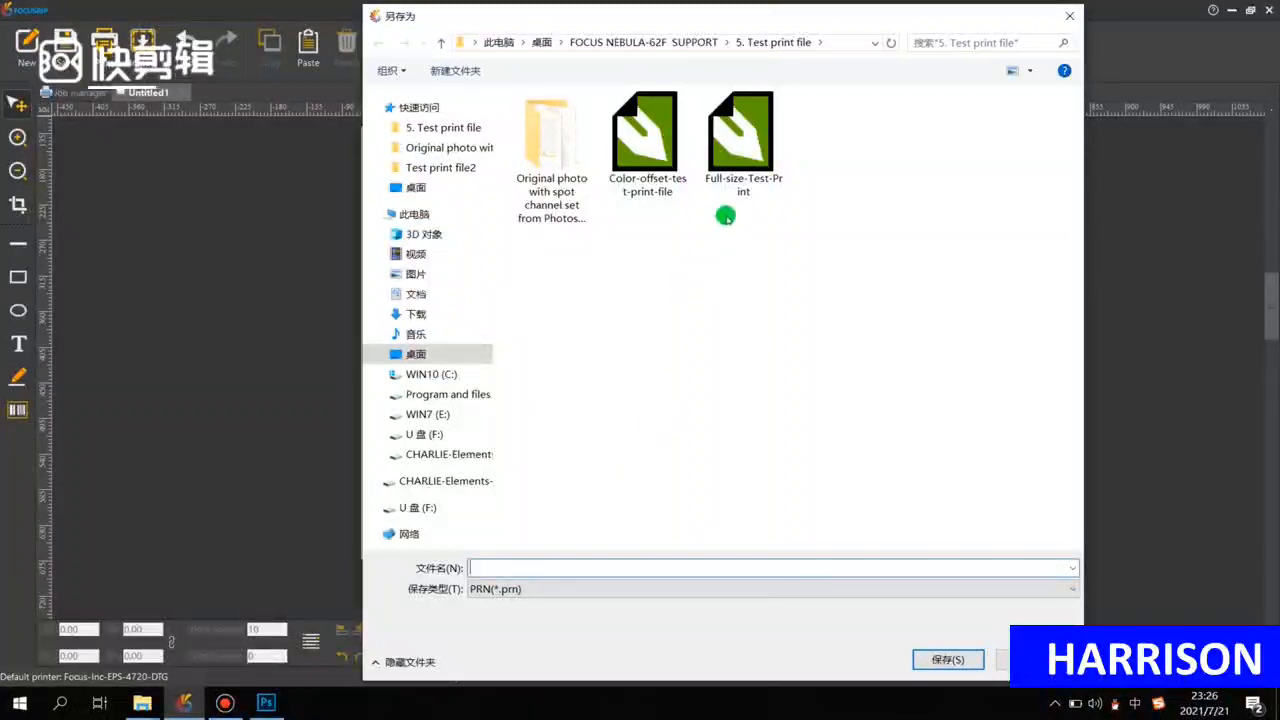
Save the PRN output file to the desktop as Full-size-test-print.
{"action": "left_click", "coordinate": [416, 354]}
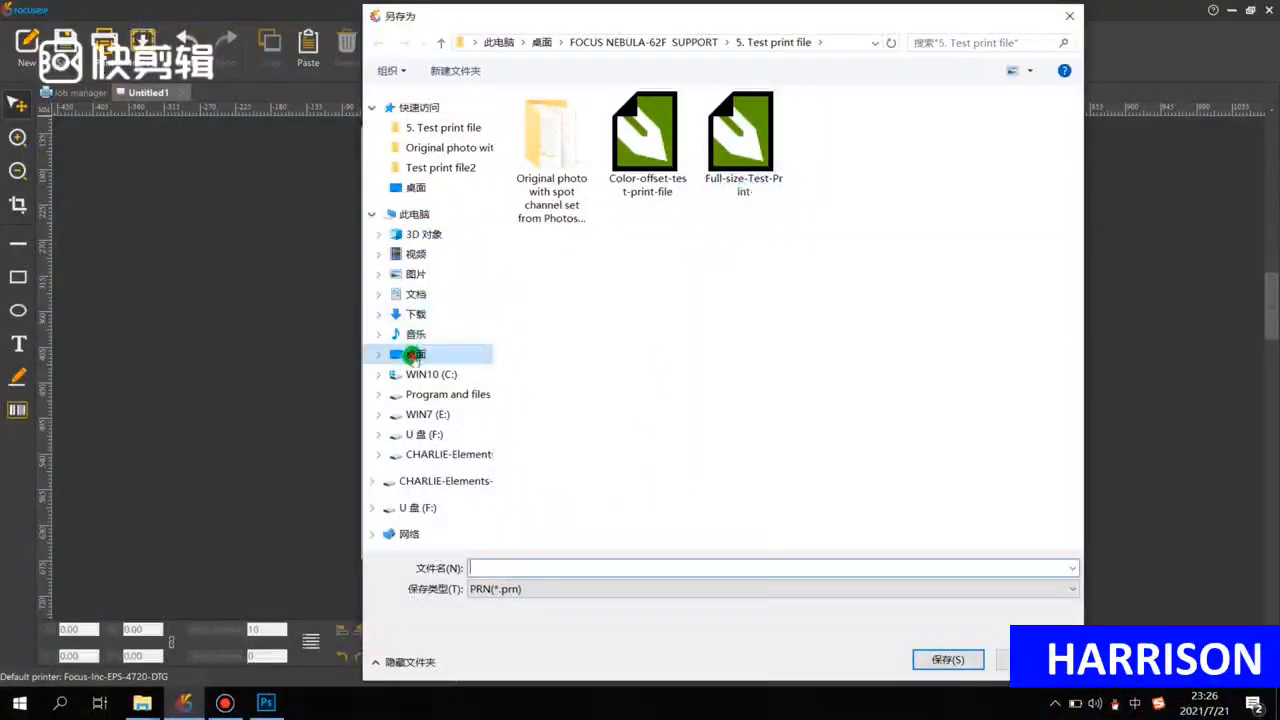
{"action": "type", "text": "FU"}
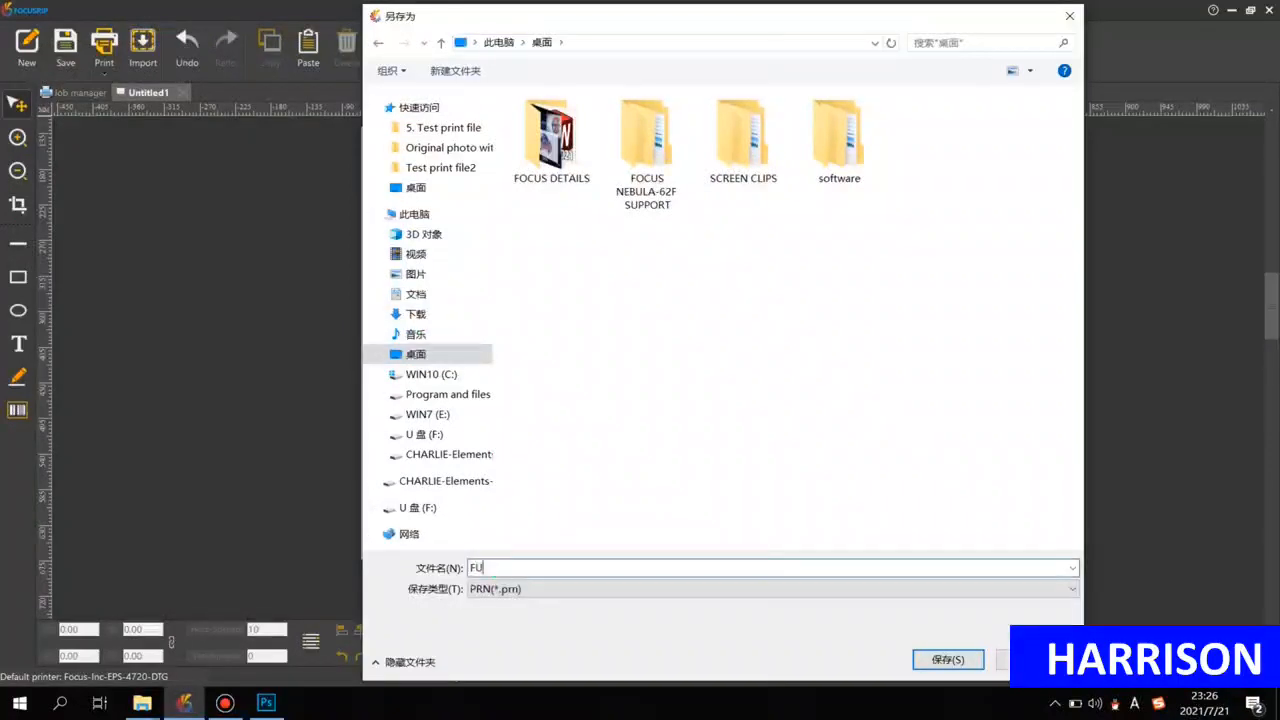
{"action": "key", "text": "BackSpace"}
{"action": "type", "text": "ull_size"}
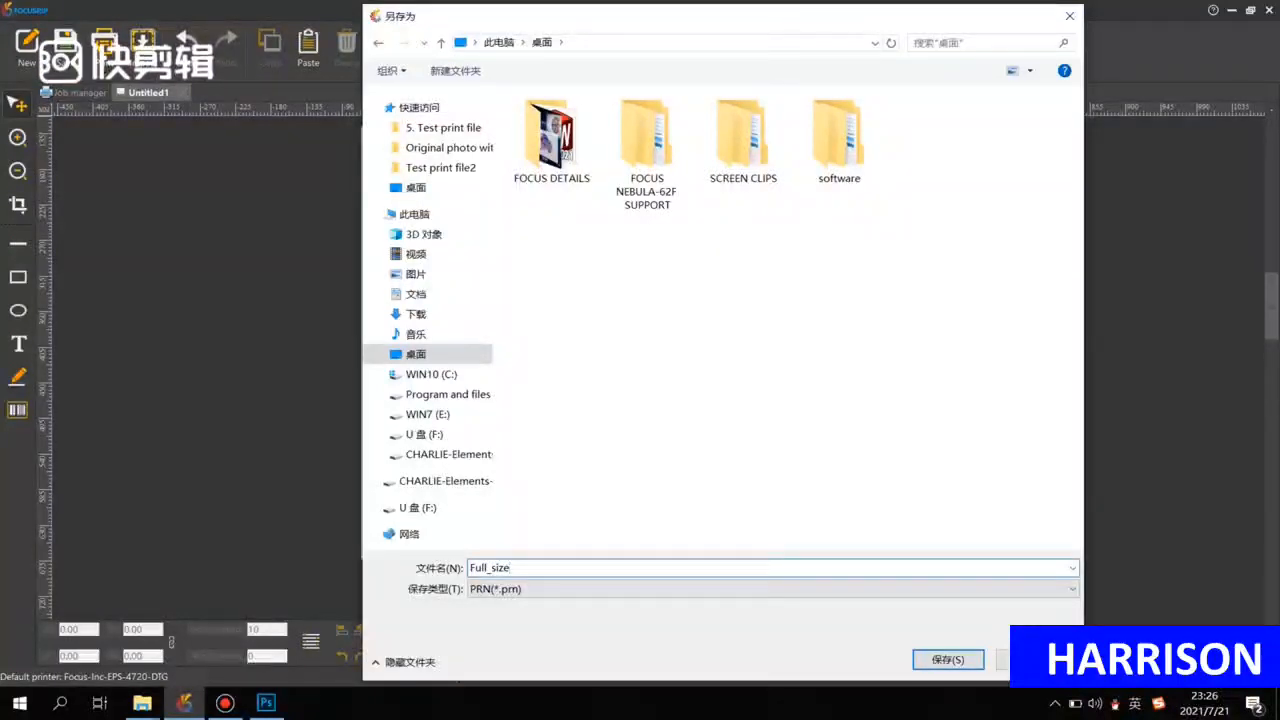
{"action": "type", "text": "-size"}
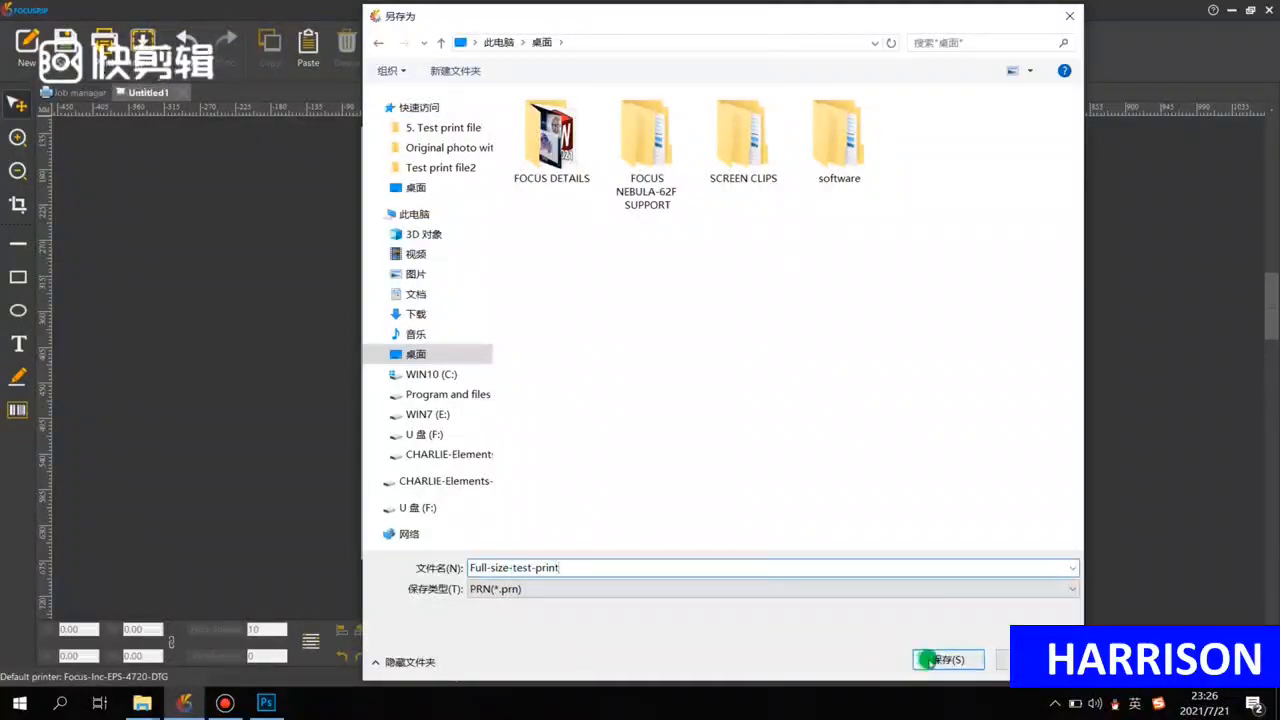
{"action": "left_click", "coordinate": [929, 659]}
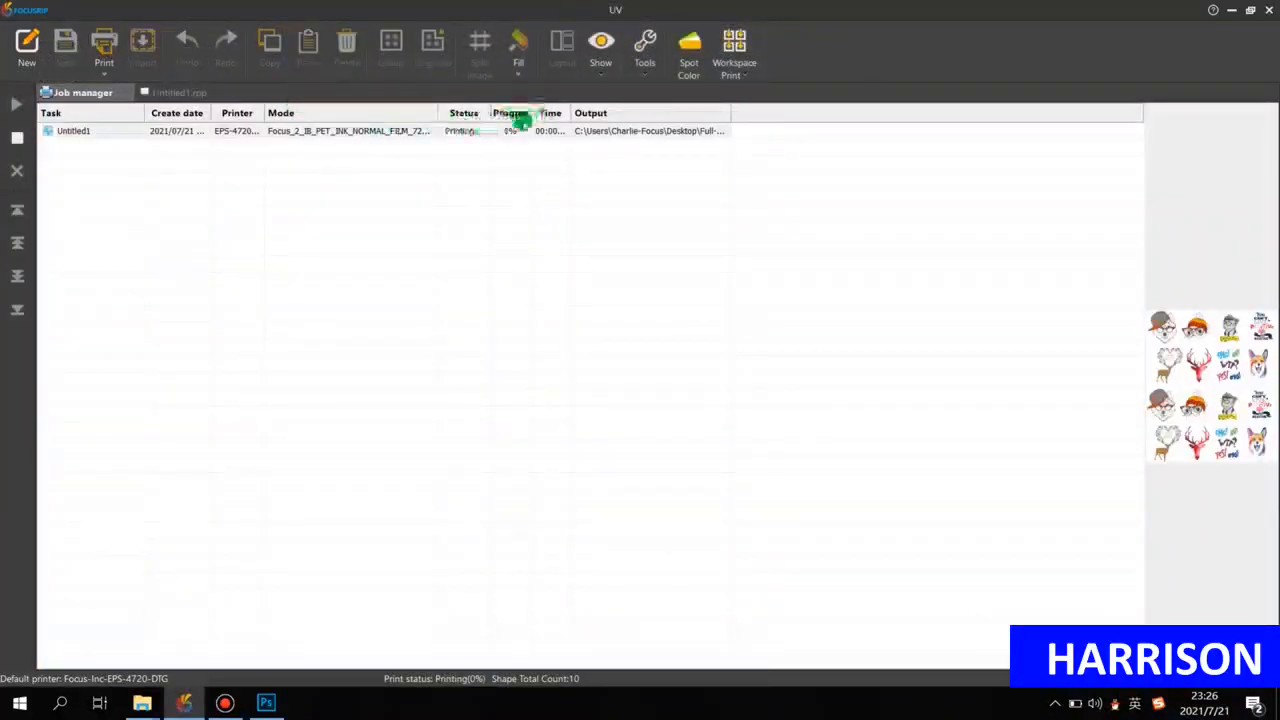
Widen the job list's Progress and Output columns, looking over the Untitled1.rpp image layout in between.
{"action": "left_click_drag", "start_coordinate": [531, 112], "coordinate": [540, 112]}
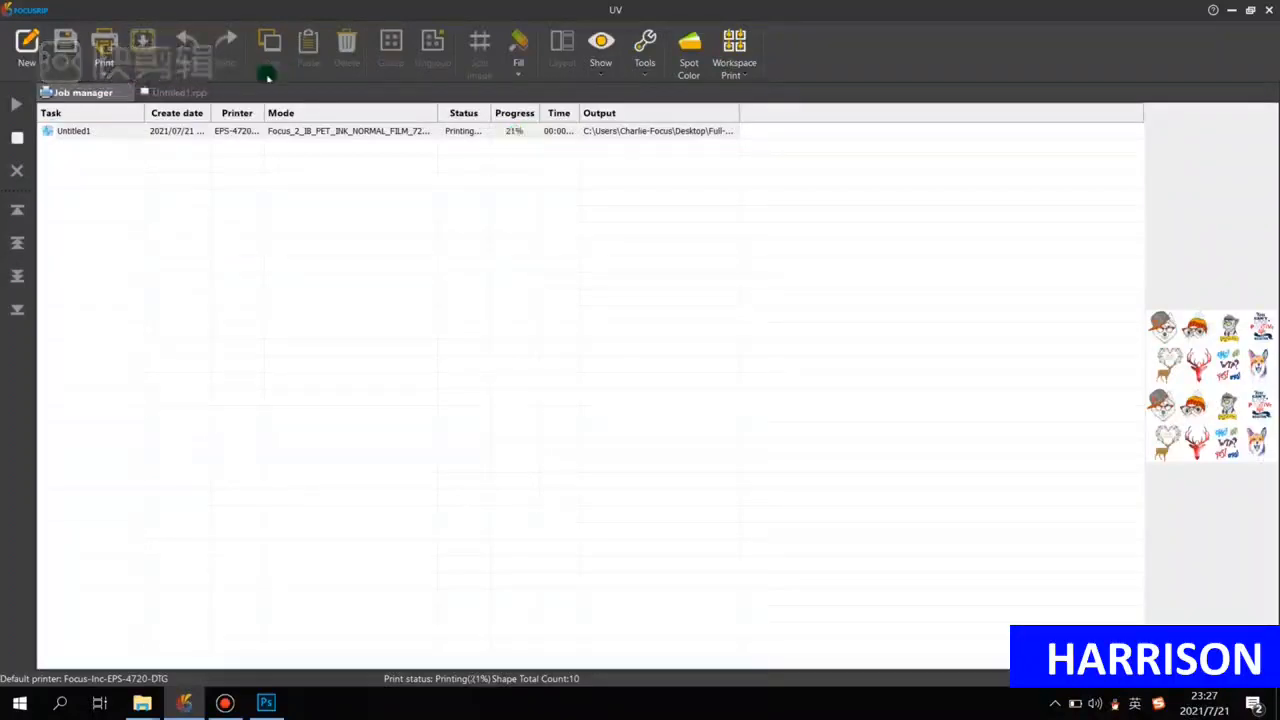
{"action": "left_click", "coordinate": [198, 92]}
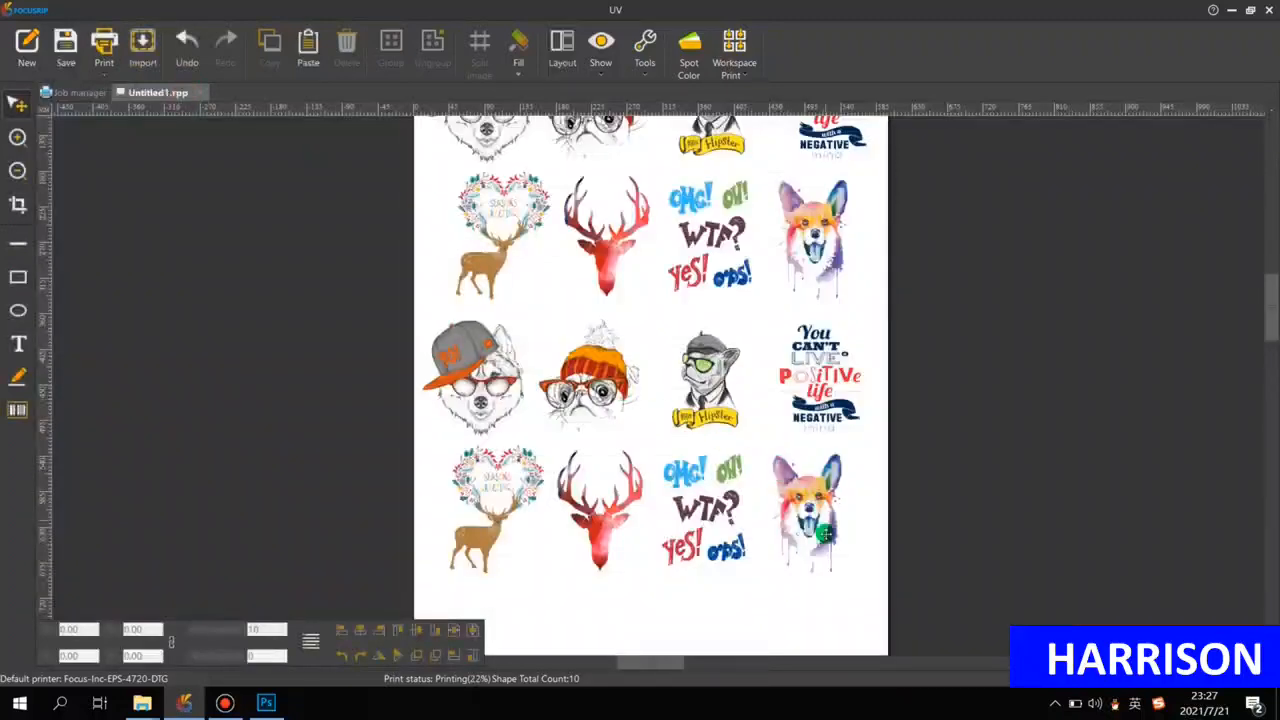
{"action": "scroll", "coordinate": [709, 467], "scroll_direction": "down", "scroll_amount": 3}
{"action": "scroll", "coordinate": [709, 467], "scroll_direction": "down", "scroll_amount": 2}
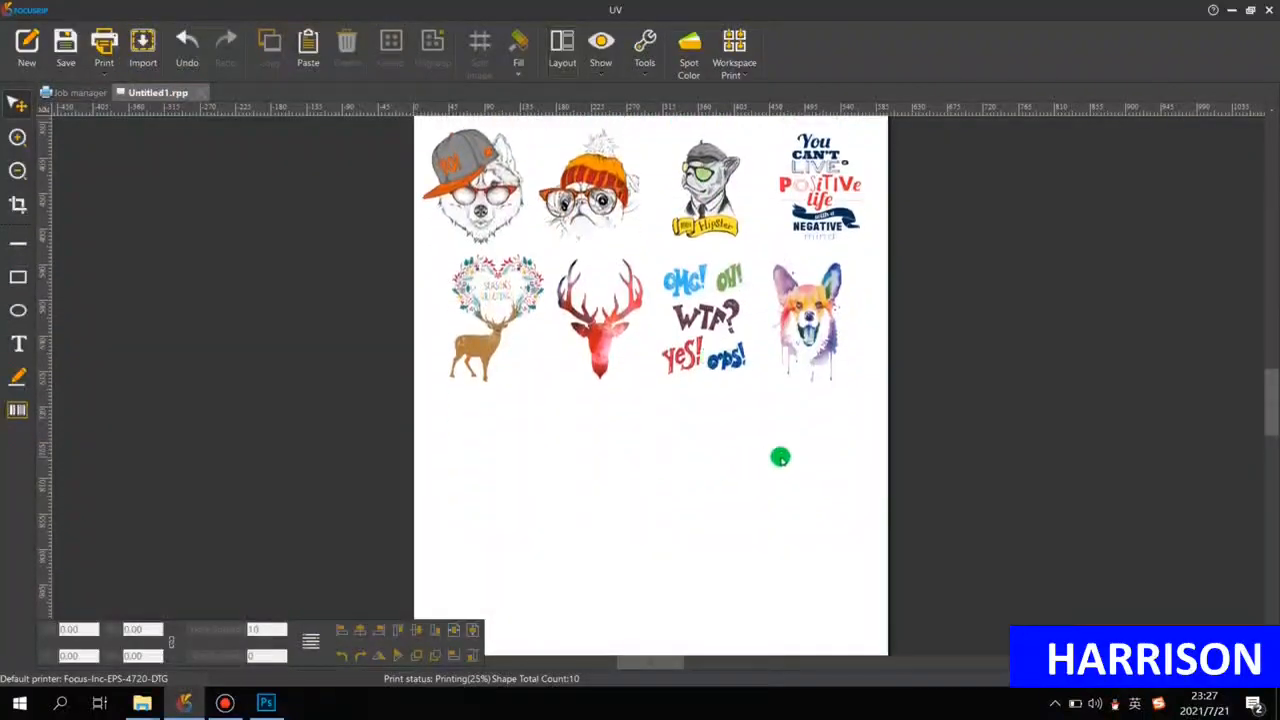
{"action": "scroll", "coordinate": [834, 455], "scroll_direction": "up", "scroll_amount": 11}
{"action": "scroll", "coordinate": [834, 455], "scroll_direction": "up", "scroll_amount": 2}
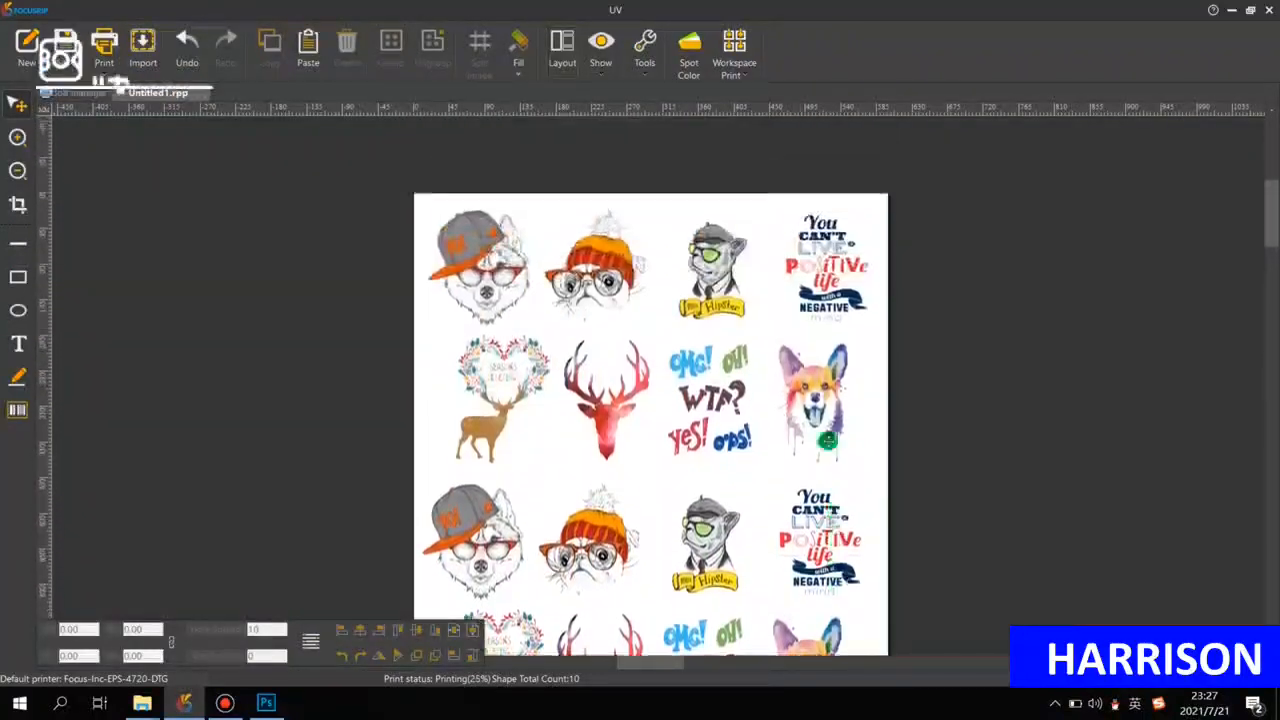
{"action": "left_click", "coordinate": [93, 95]}
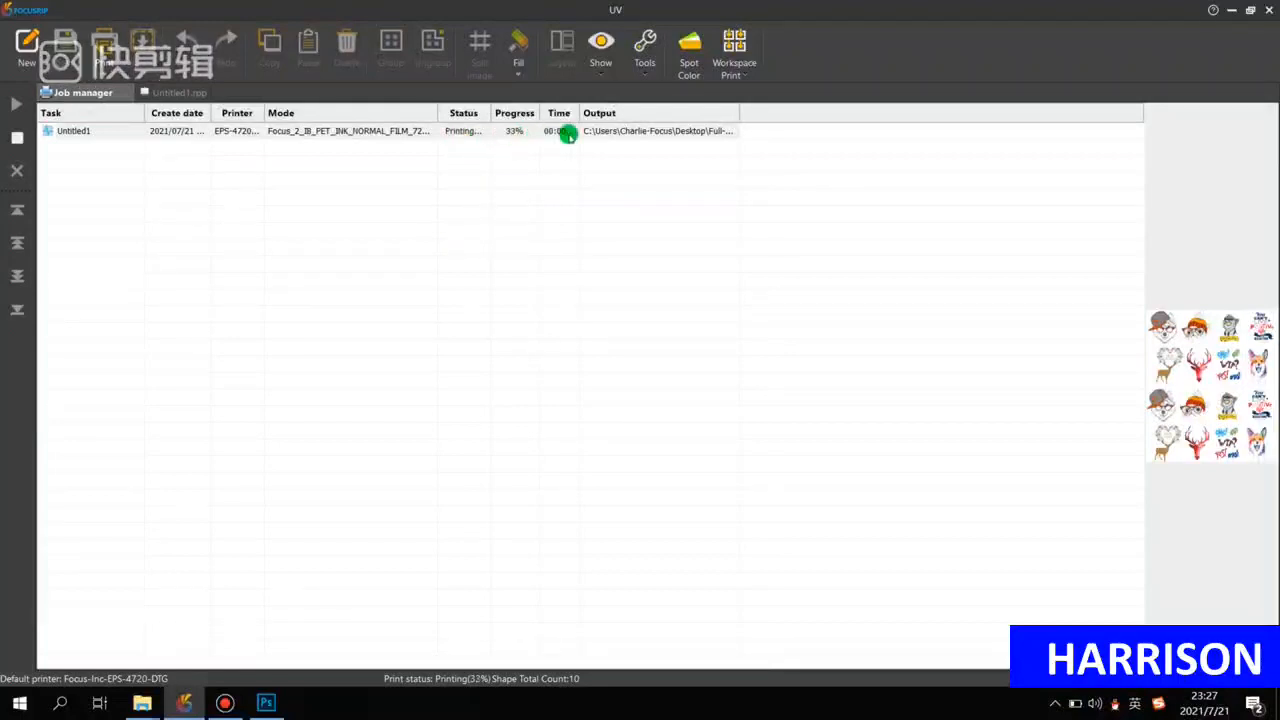
{"action": "left_click_drag", "start_coordinate": [741, 109], "coordinate": [914, 112]}
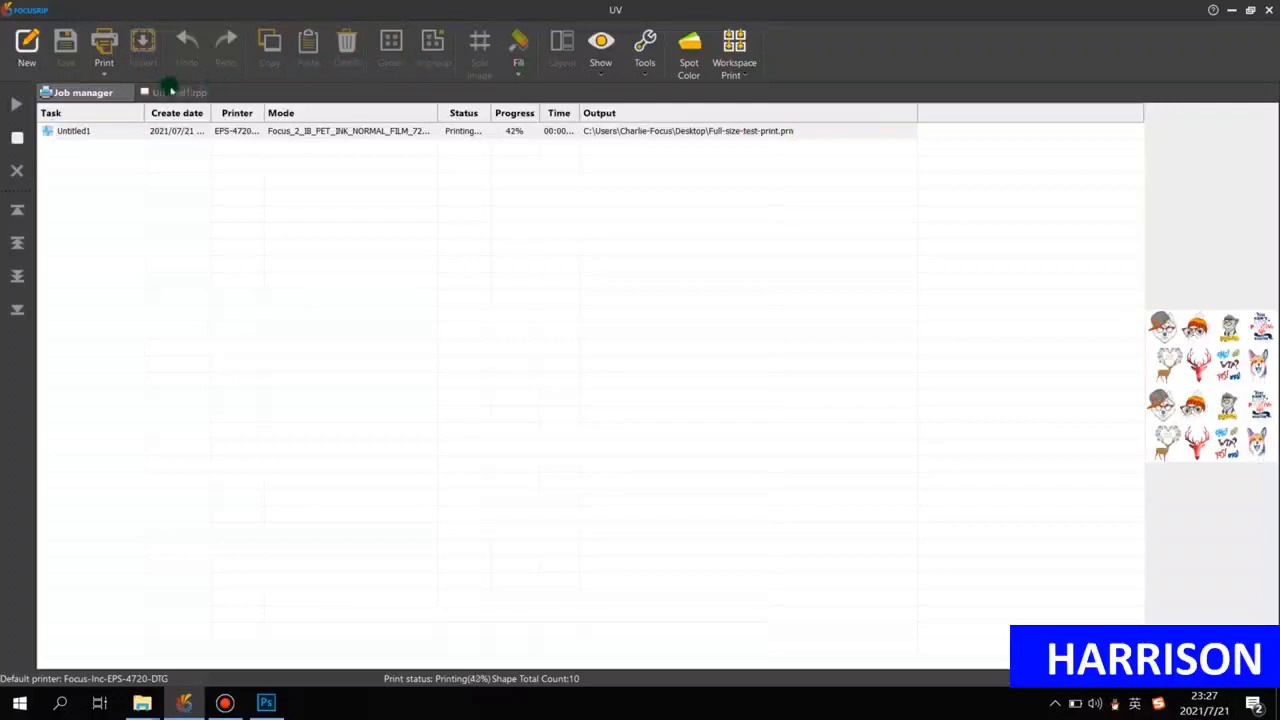
Select the first image row in Untitled1.rpp, and return to the job manager to check the job's progress.
{"action": "left_click", "coordinate": [172, 92]}
{"action": "left_click", "coordinate": [527, 228]}
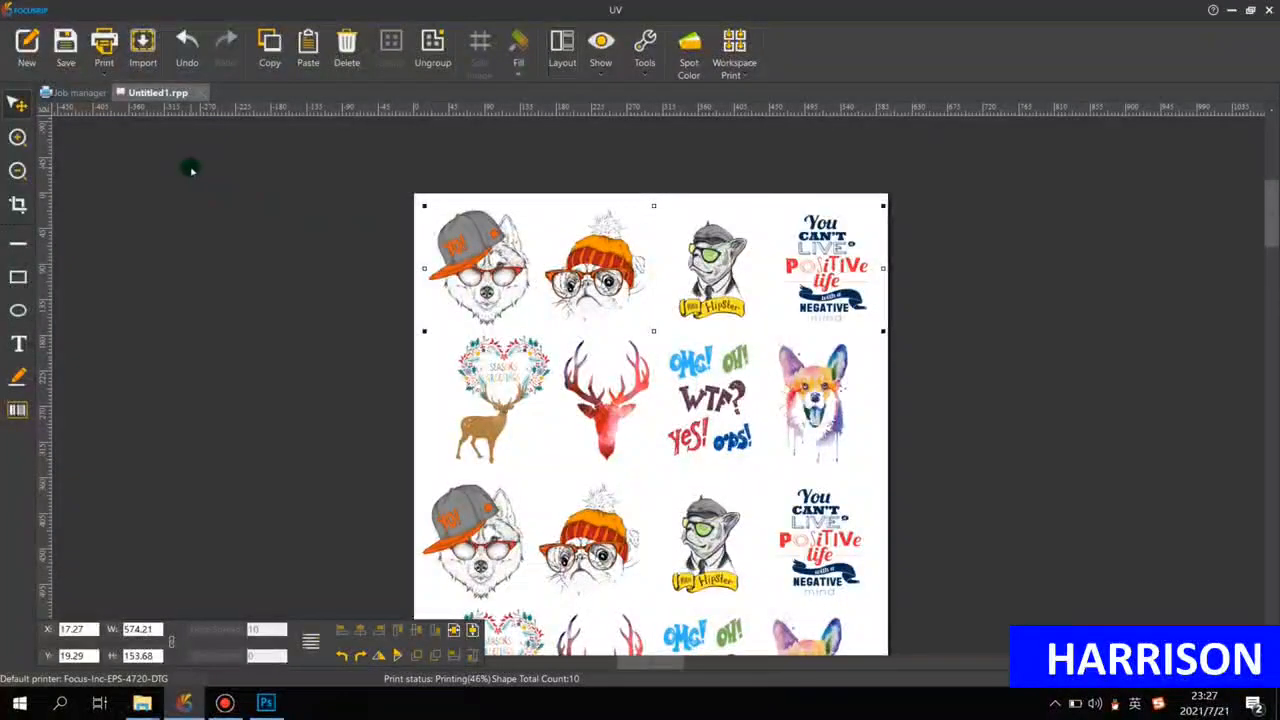
{"action": "left_click", "coordinate": [82, 93]}
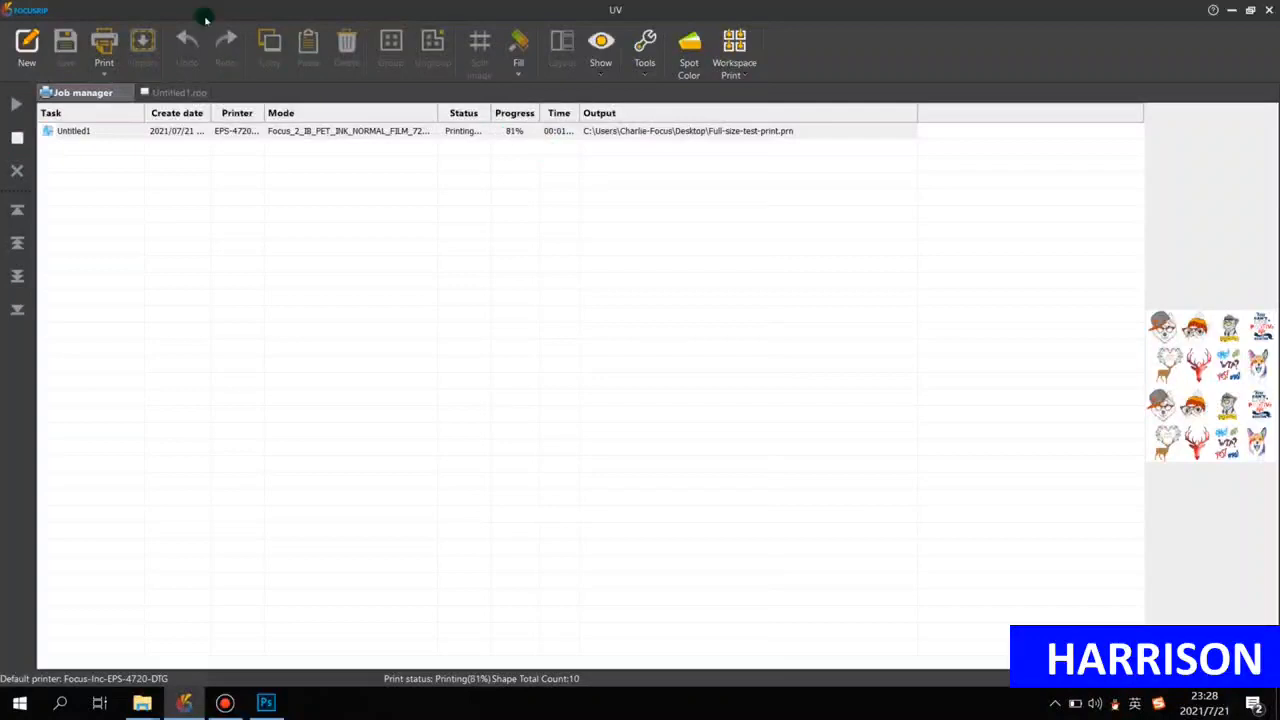
Reopen the print settings for Untitled1.rpp and review the available print solutions without changing the selection.
{"action": "left_click", "coordinate": [176, 92]}
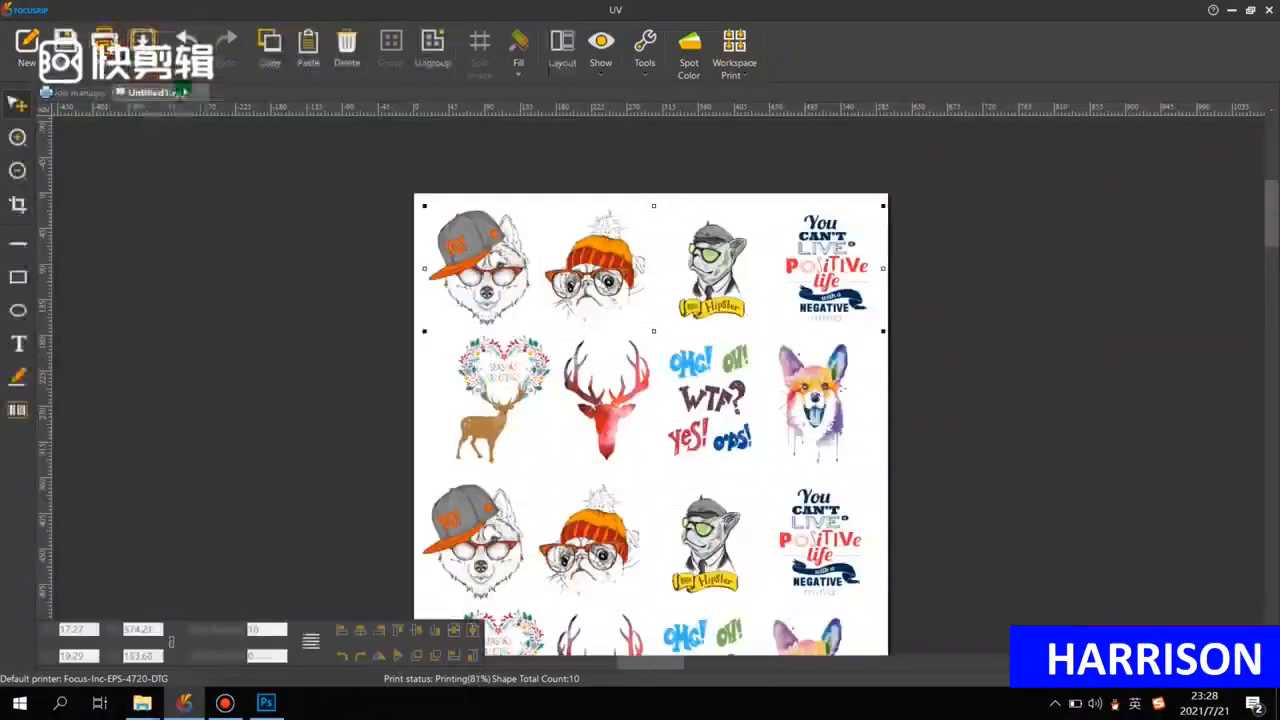
{"action": "left_click", "coordinate": [104, 42]}
{"action": "left_click", "coordinate": [571, 186]}
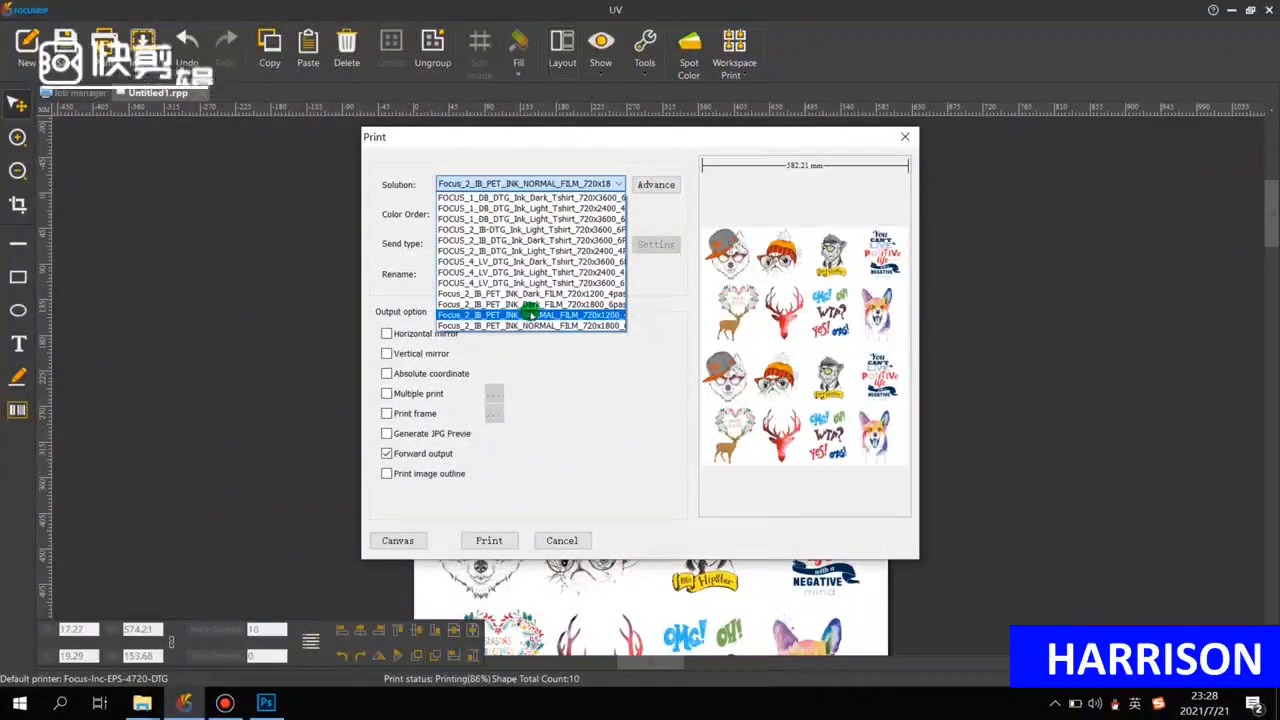
{"action": "left_click", "coordinate": [593, 389]}
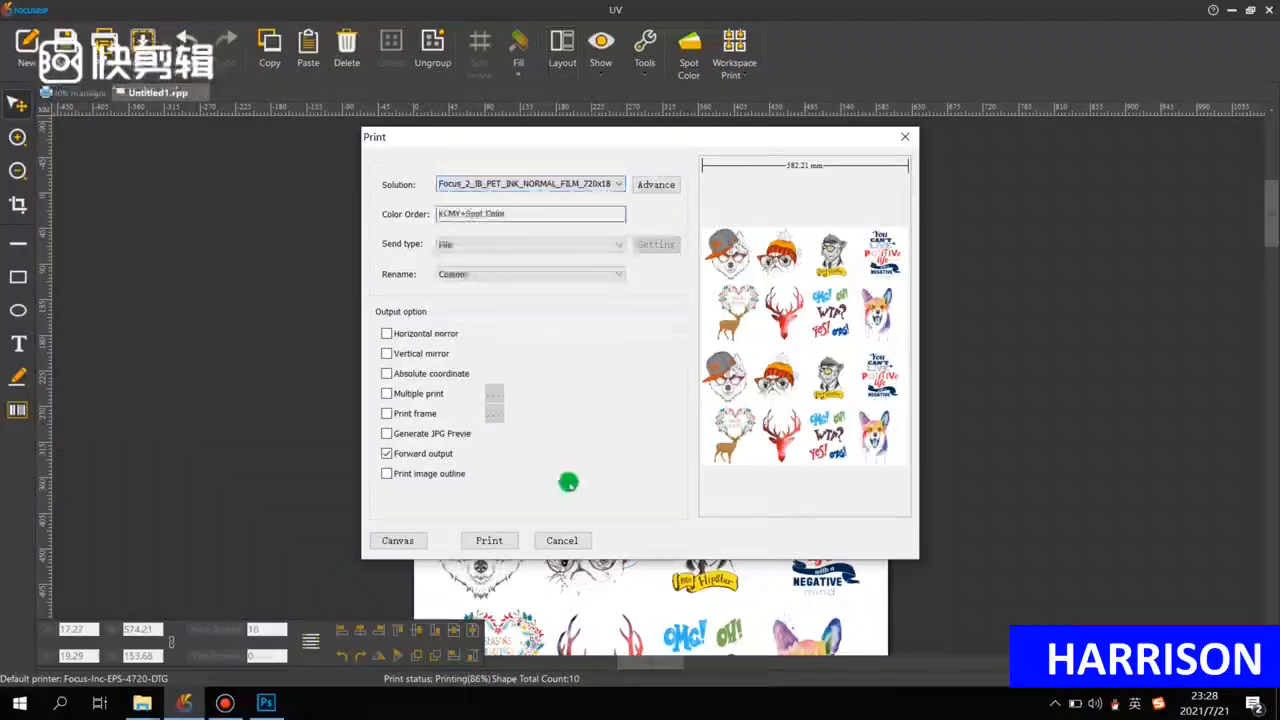
Dismiss the print settings without printing, and check the Untitled1 job's status and progress in the job manager.
{"action": "left_click", "coordinate": [561, 540]}
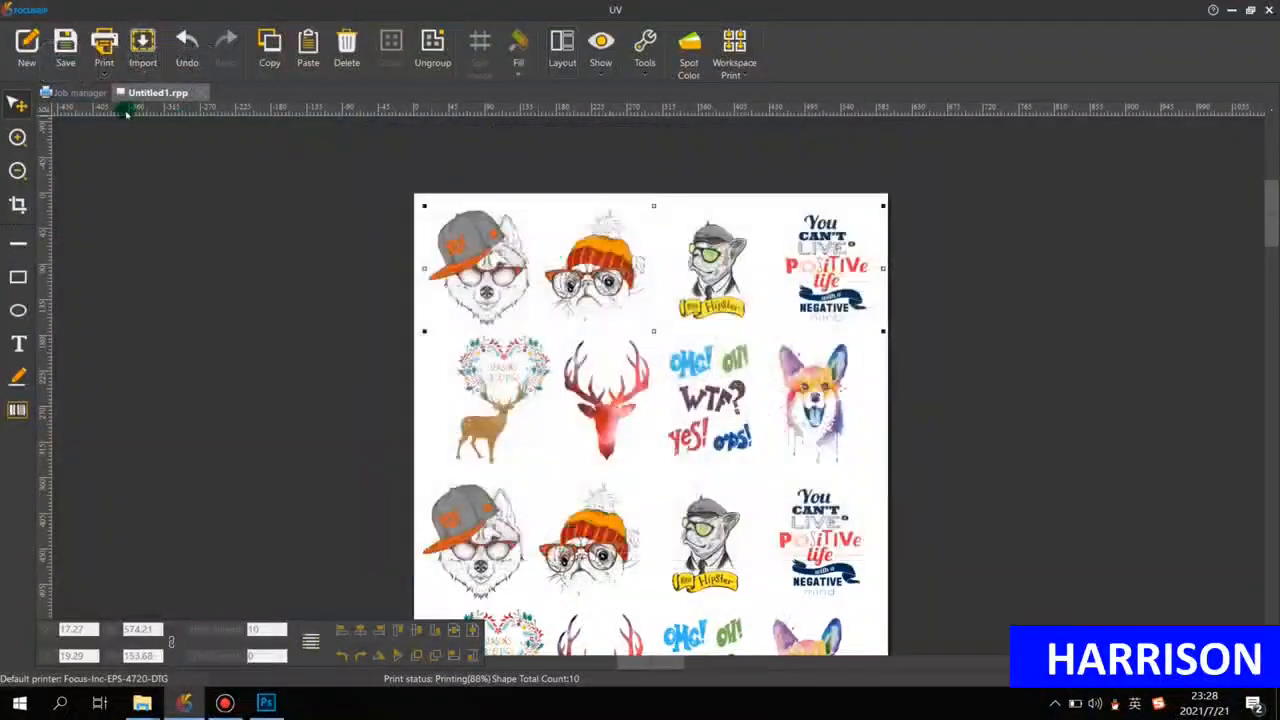
{"action": "left_click", "coordinate": [80, 92]}
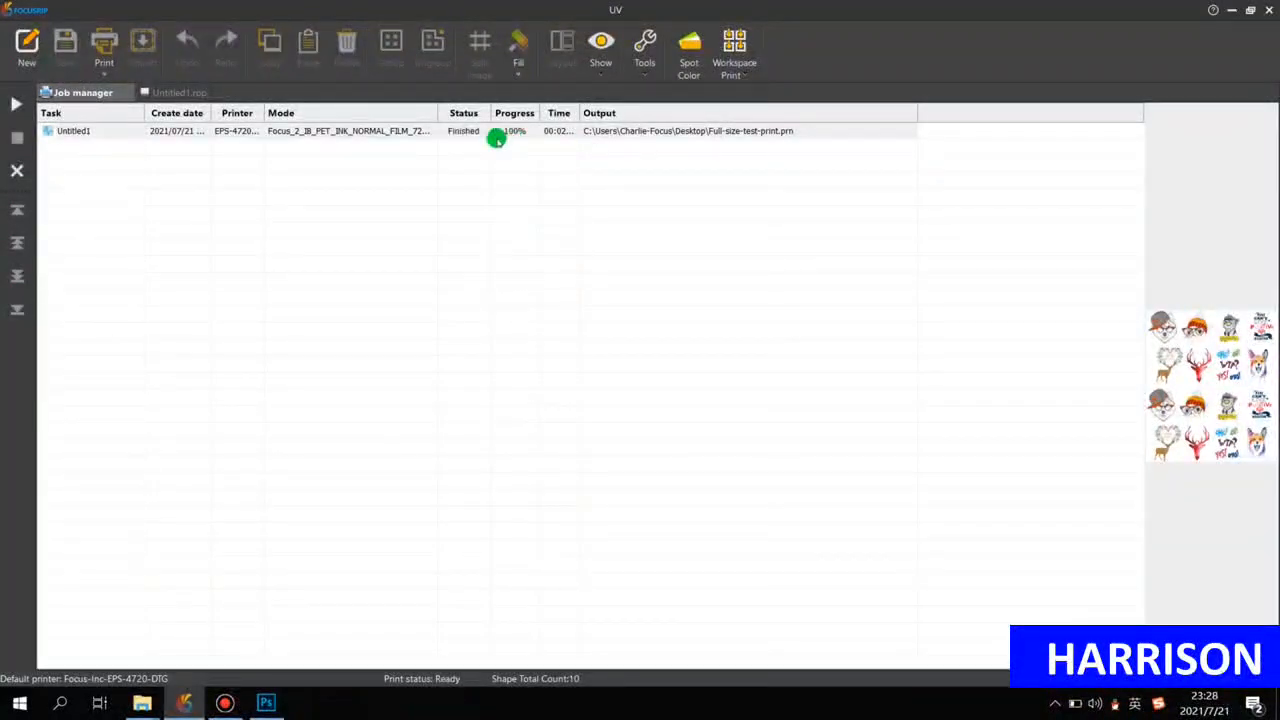
{"action": "left_click", "coordinate": [499, 135]}
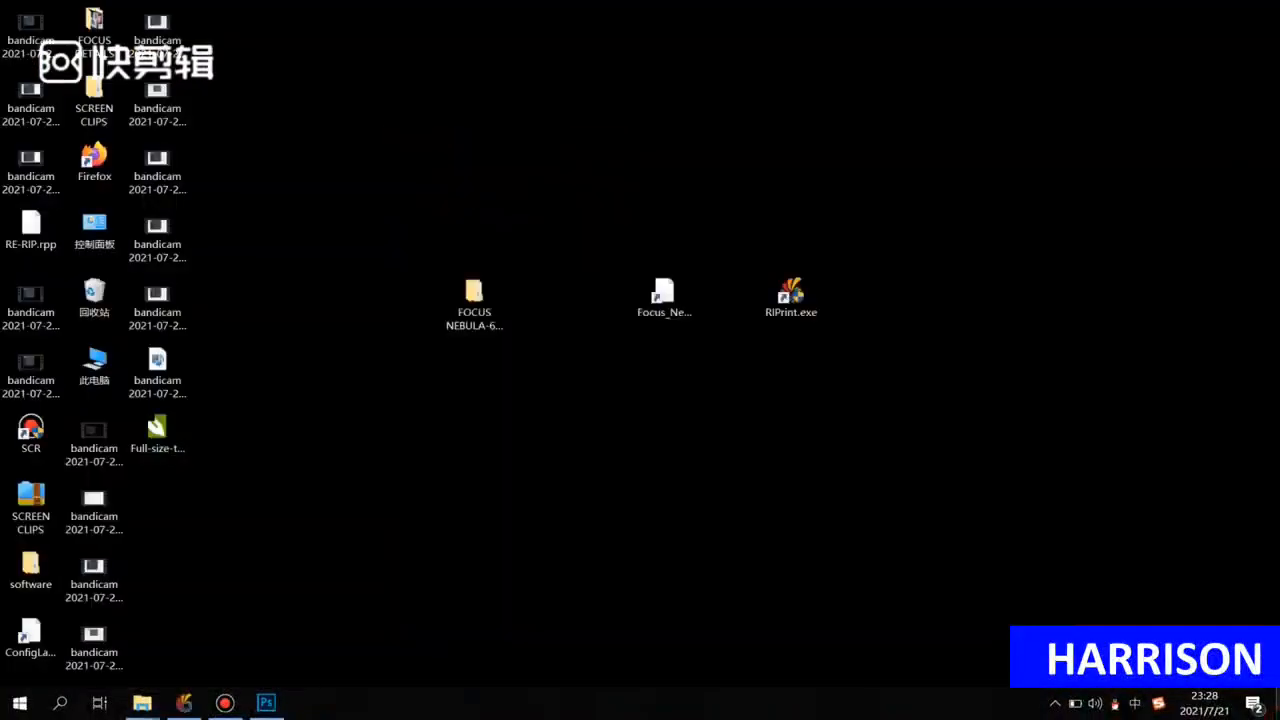
Move the Full-size-test-print file to an empty area of the desktop, and view its file properties to check its type and size.
{"action": "left_click_drag", "start_coordinate": [160, 428], "coordinate": [423, 148]}
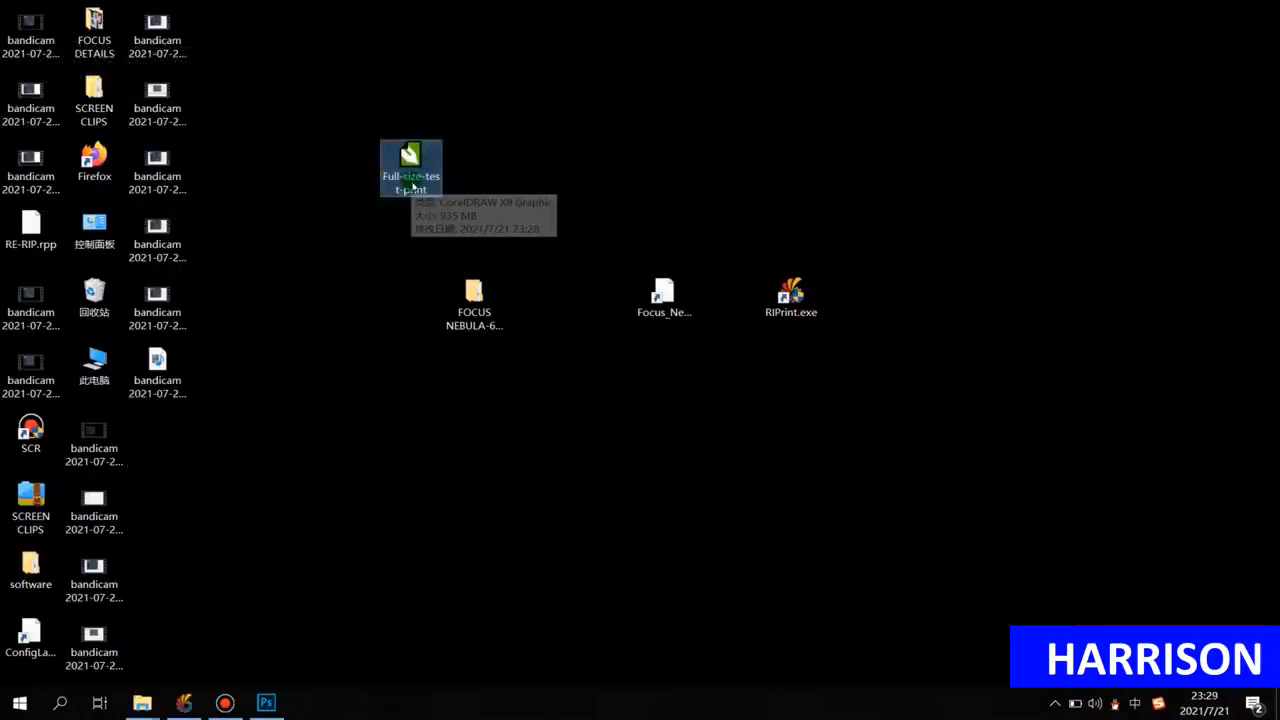
{"action": "right_click", "coordinate": [418, 183]}
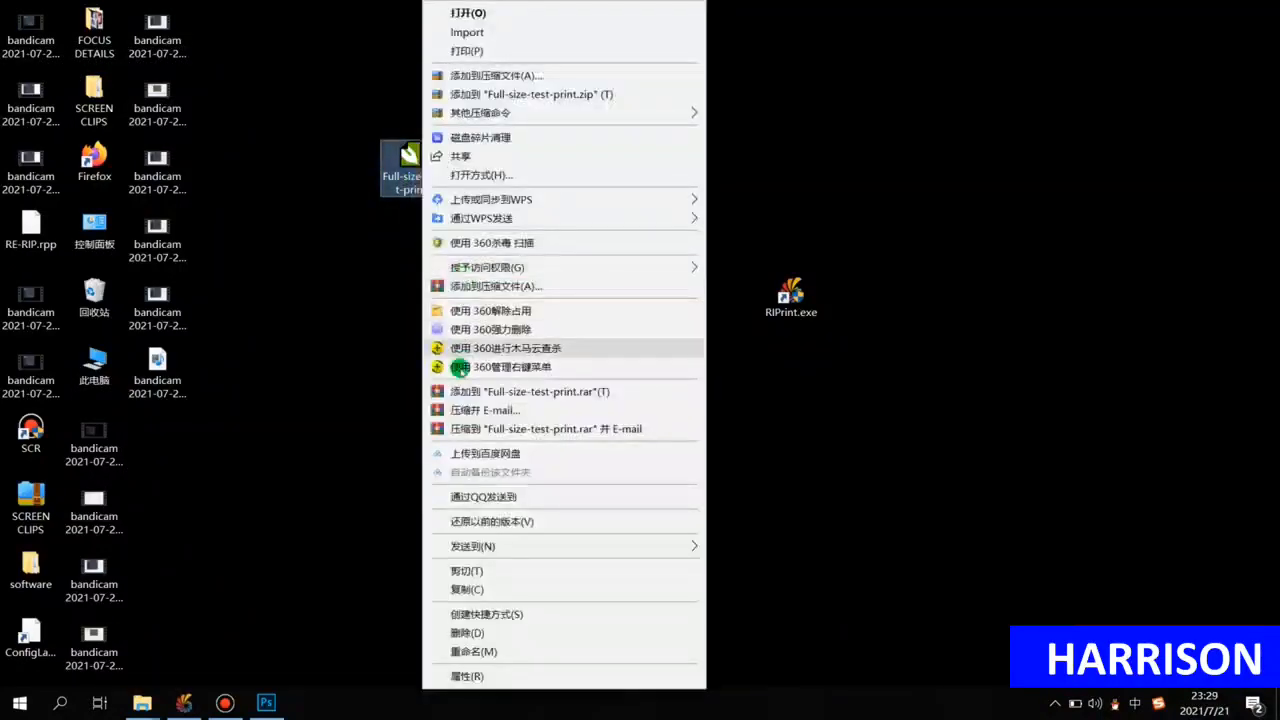
{"action": "left_click", "coordinate": [477, 672]}
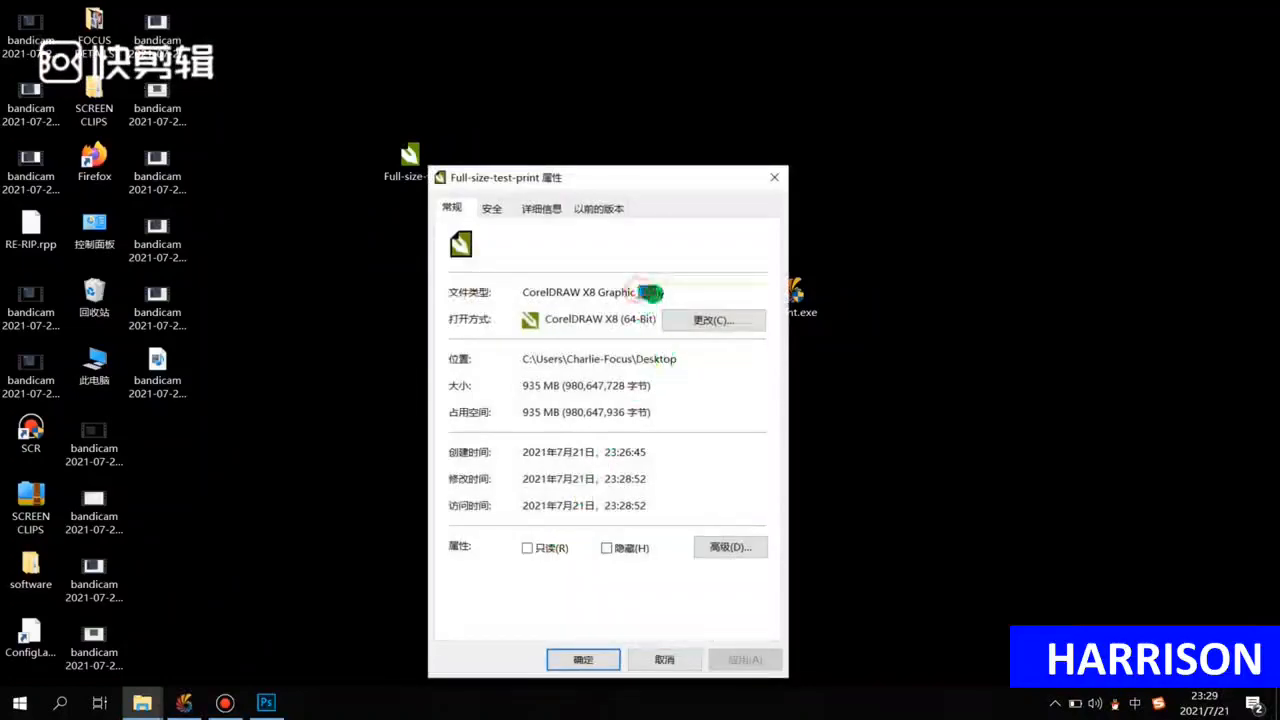
{"action": "left_click", "coordinate": [774, 177]}
{"action": "left_click", "coordinate": [591, 80]}
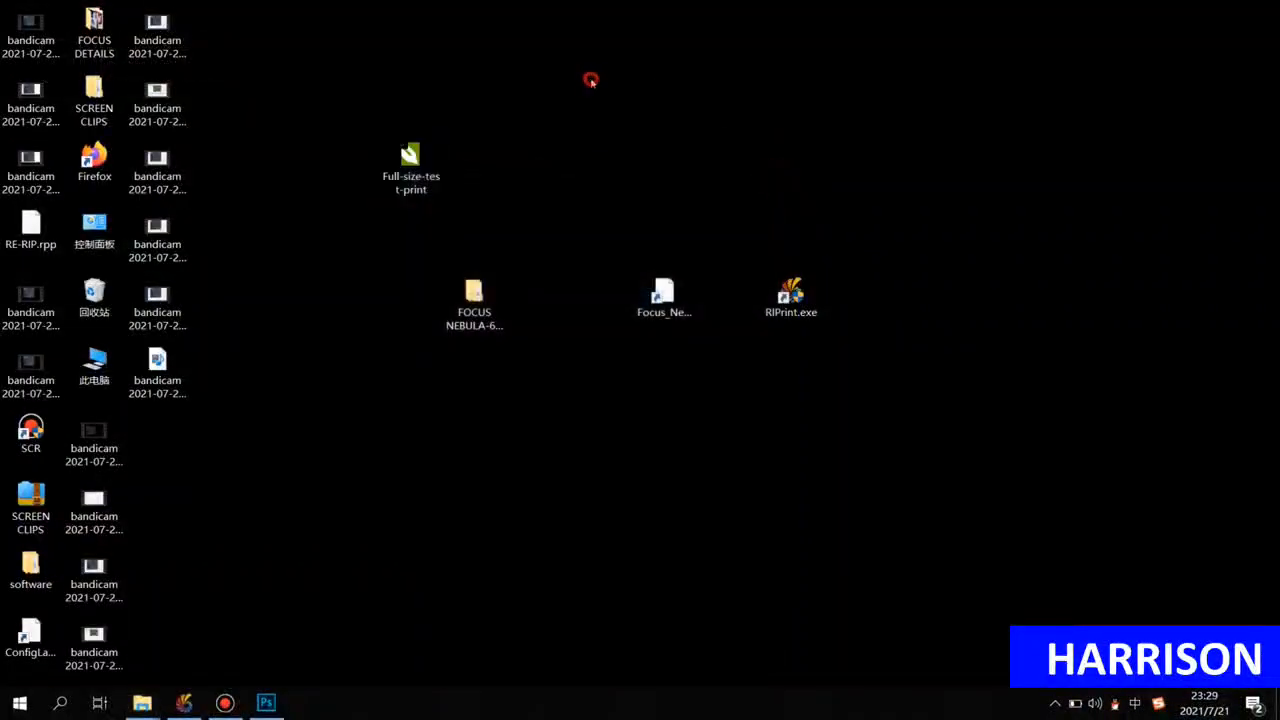
{"action": "mouse_move", "coordinate": [423, 156]}
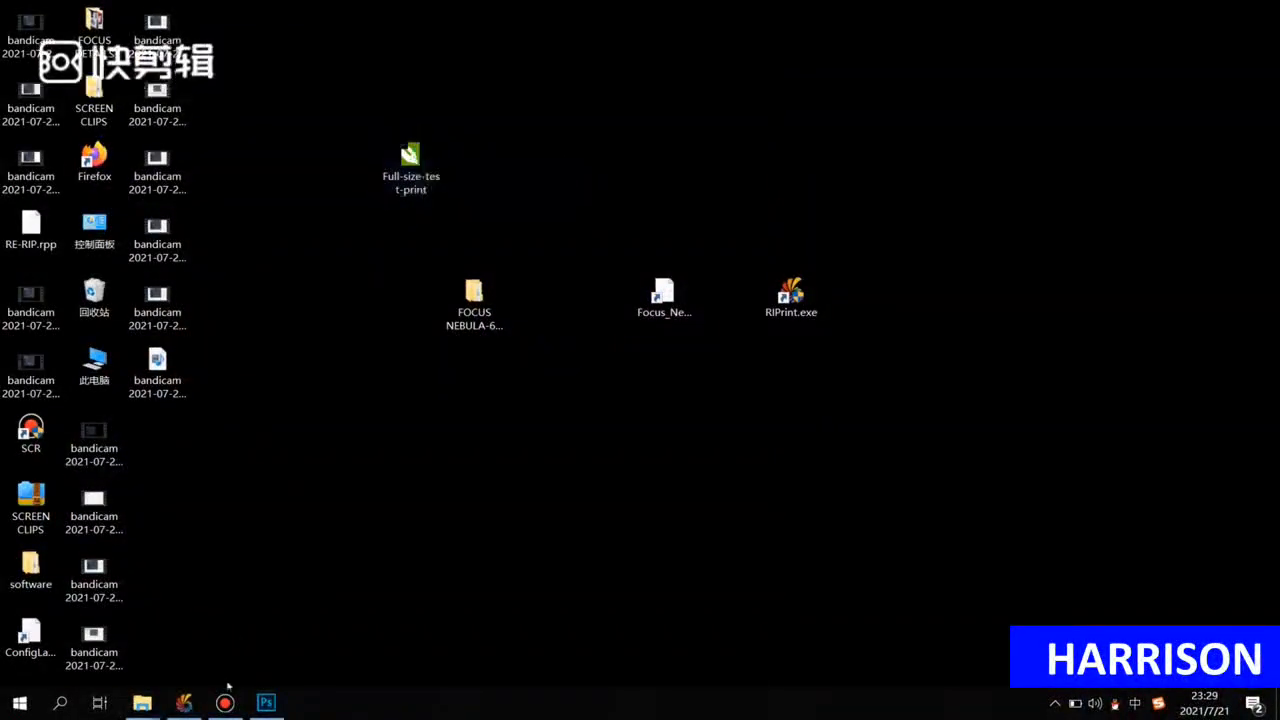
{"action": "mouse_move", "coordinate": [229, 705]}
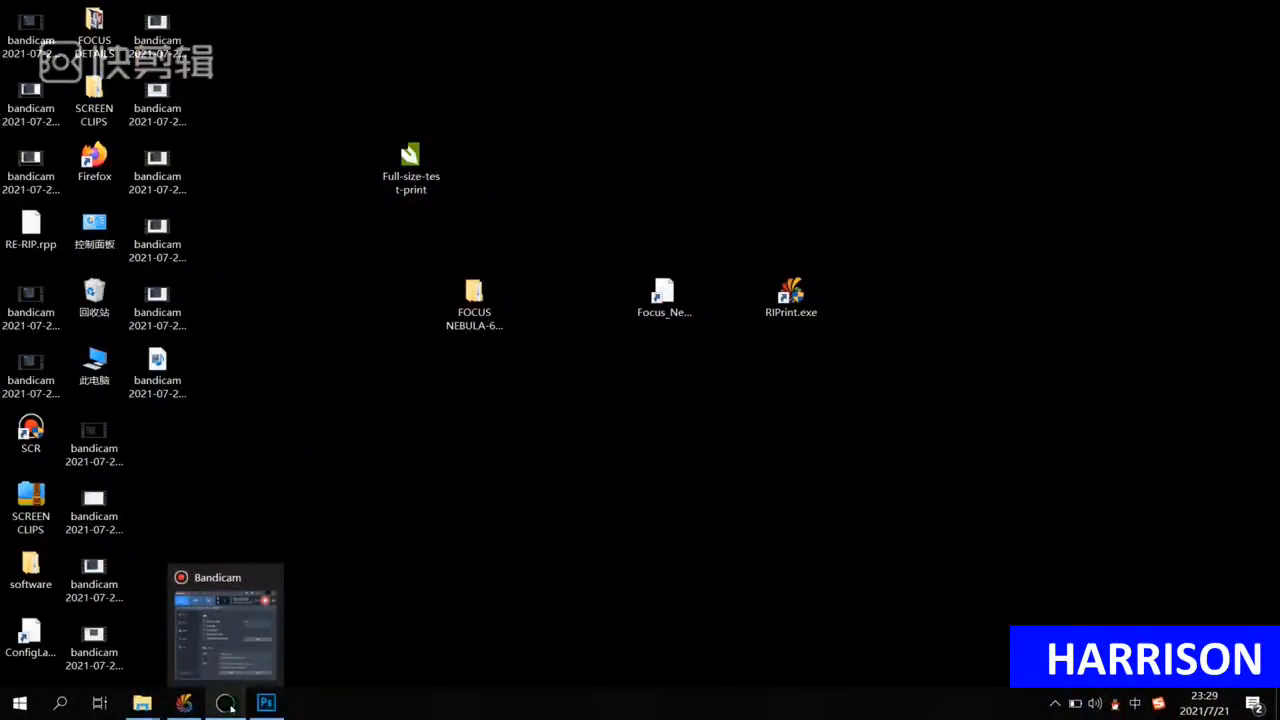